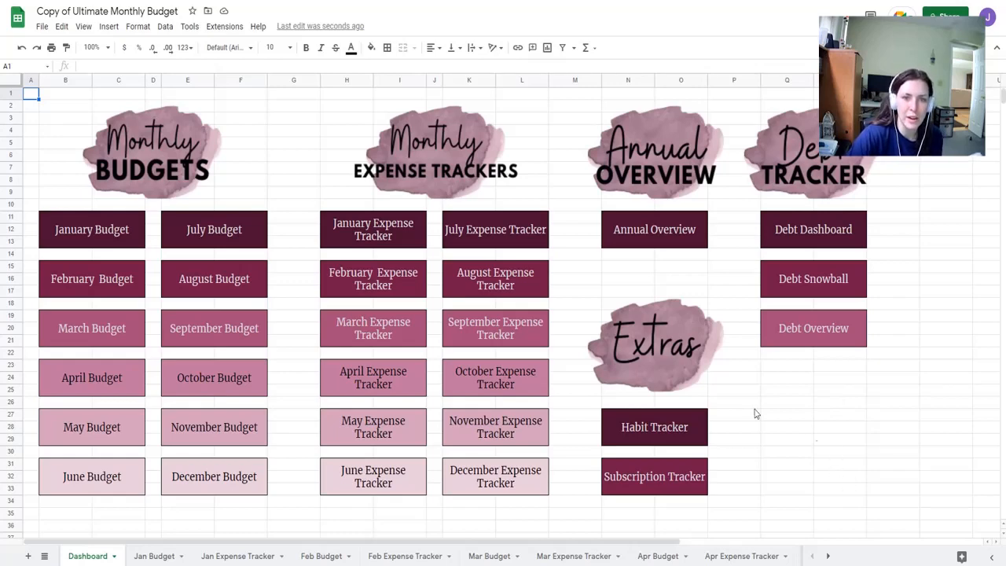
Preview the sheet links behind the January, July and February budget cells on the dashboard
mouse_move(133, 230)
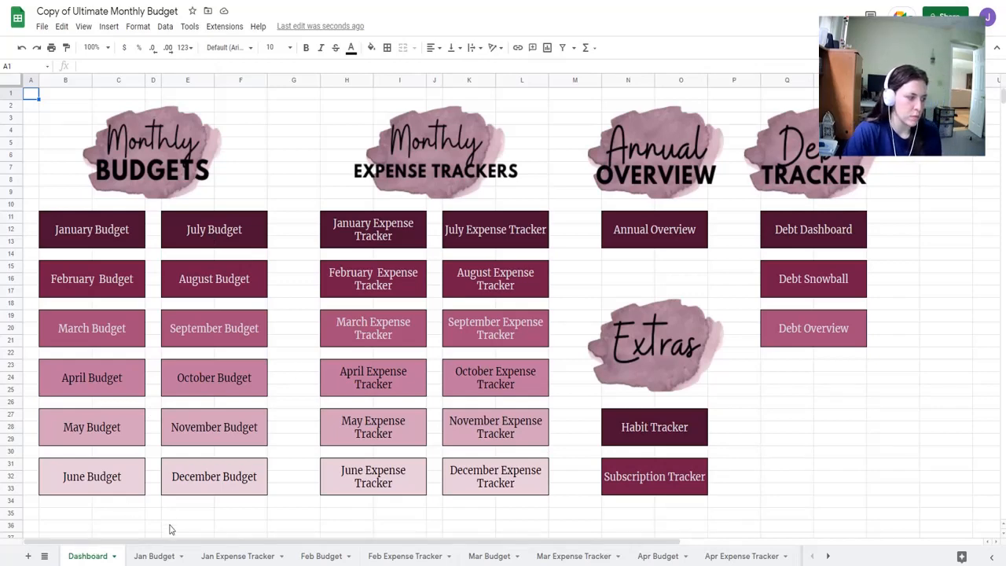
left_click(73, 228)
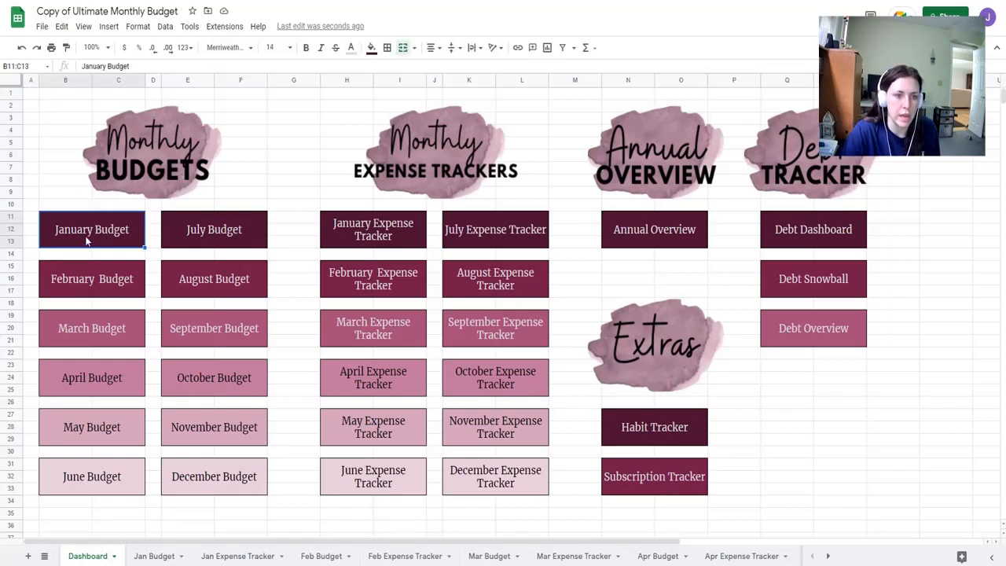
left_click(194, 241)
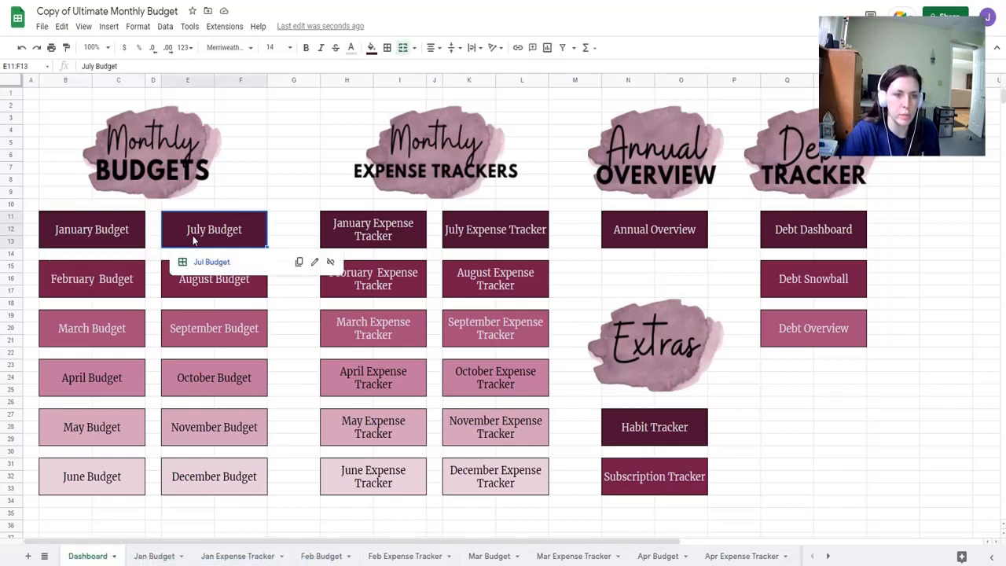
left_click(98, 229)
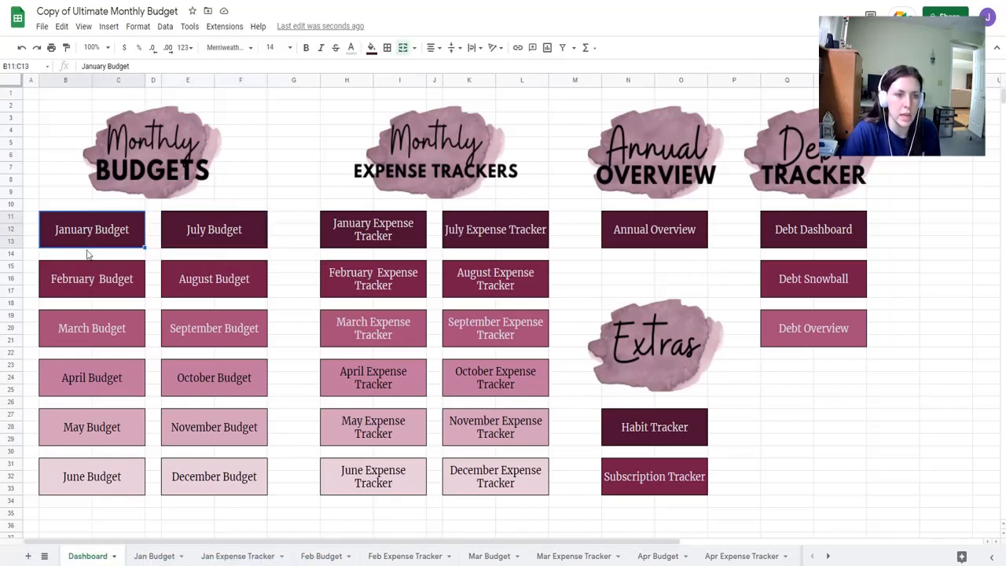
left_click(85, 289)
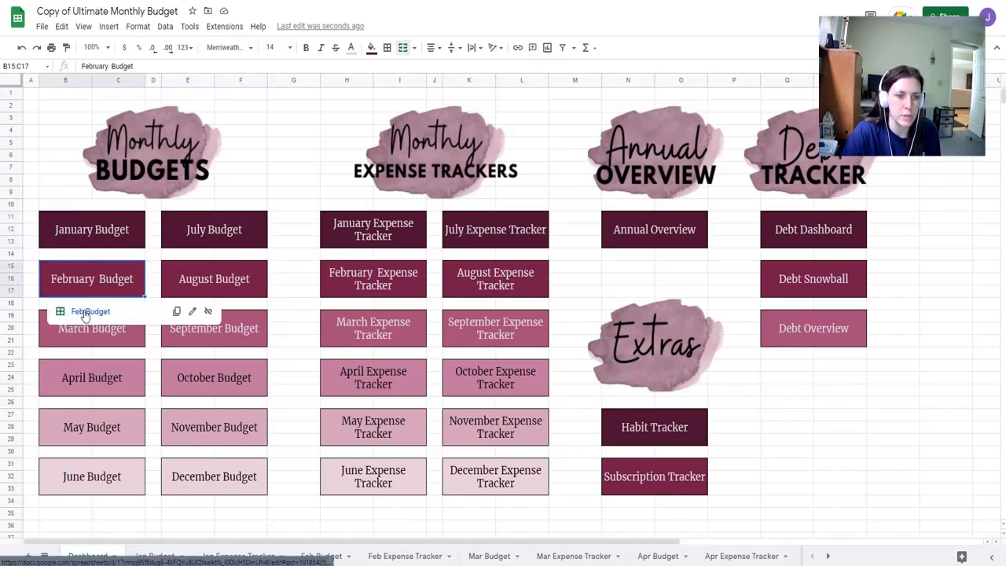
left_click(97, 230)
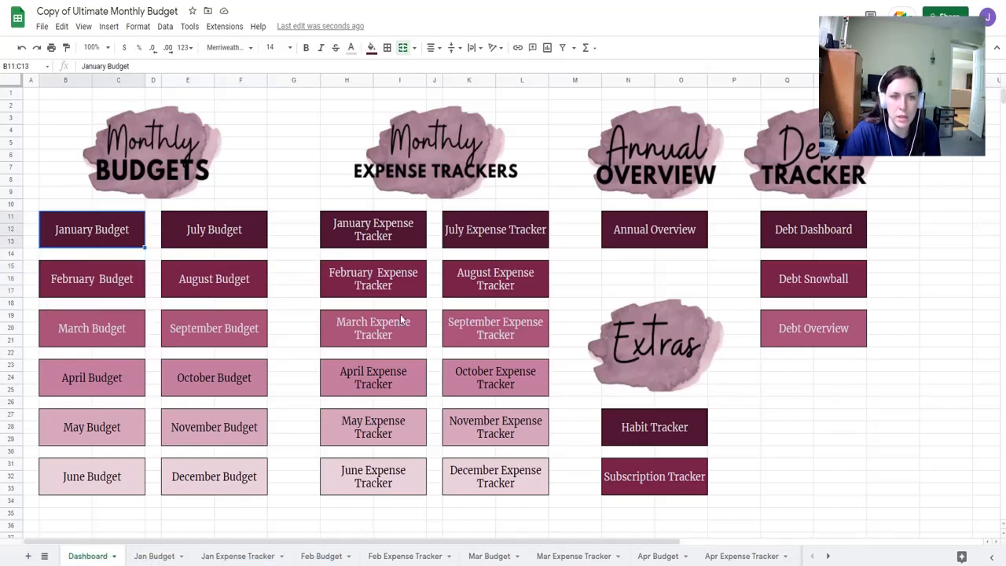
left_click(840, 408)
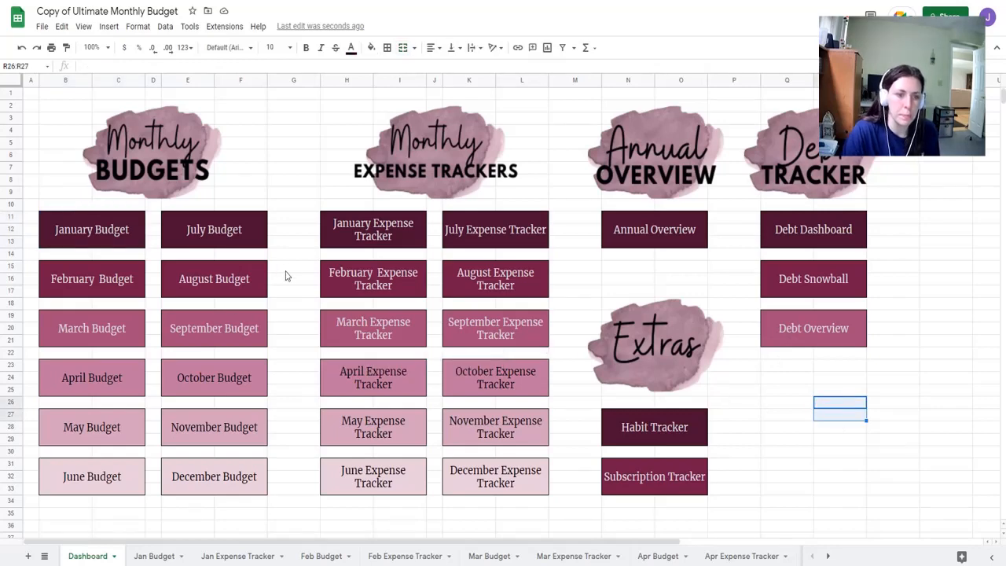
Open the May Budget sheet through its dashboard link and look over its summary tables
left_click(76, 444)
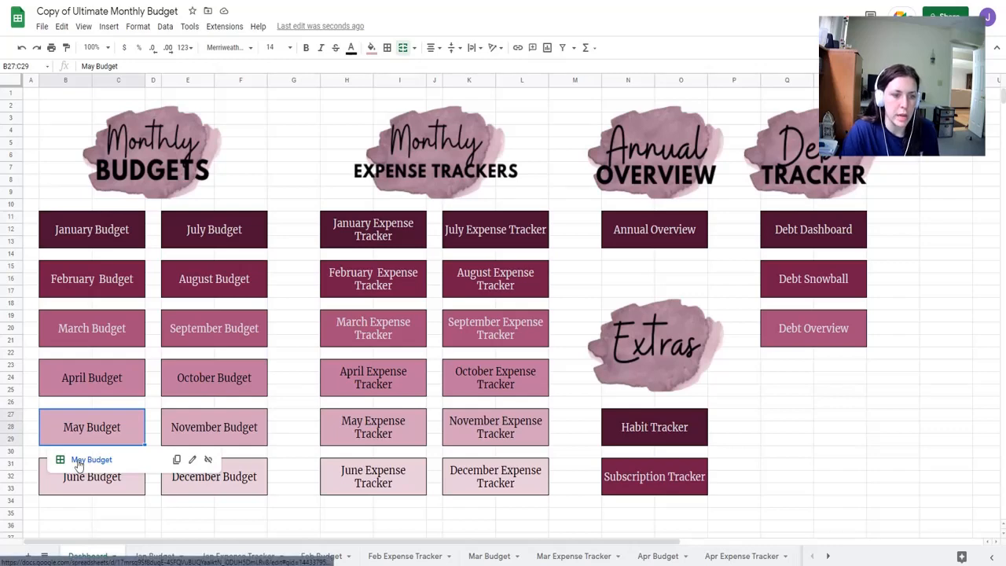
left_click(82, 462)
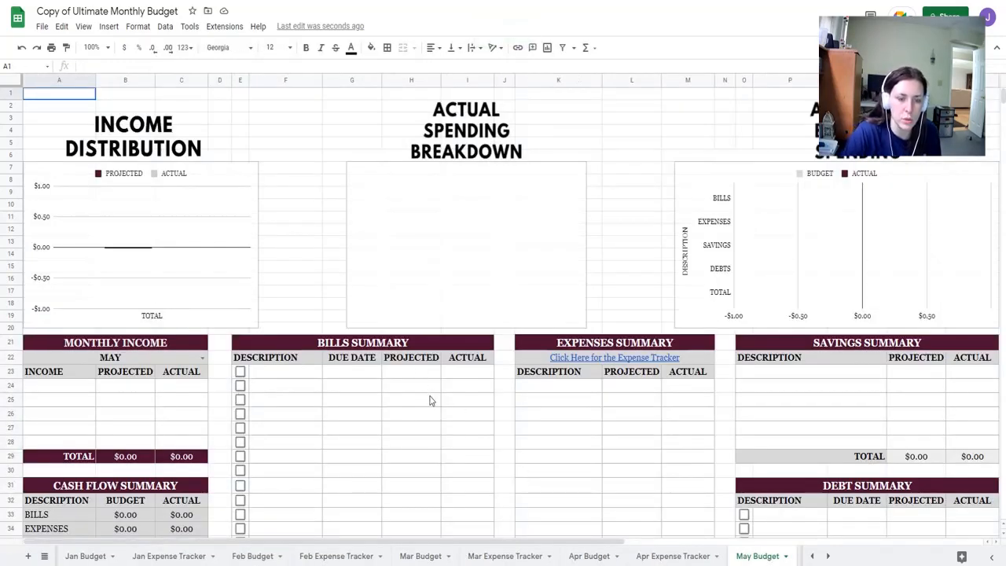
scroll(422, 410, "down", 3)
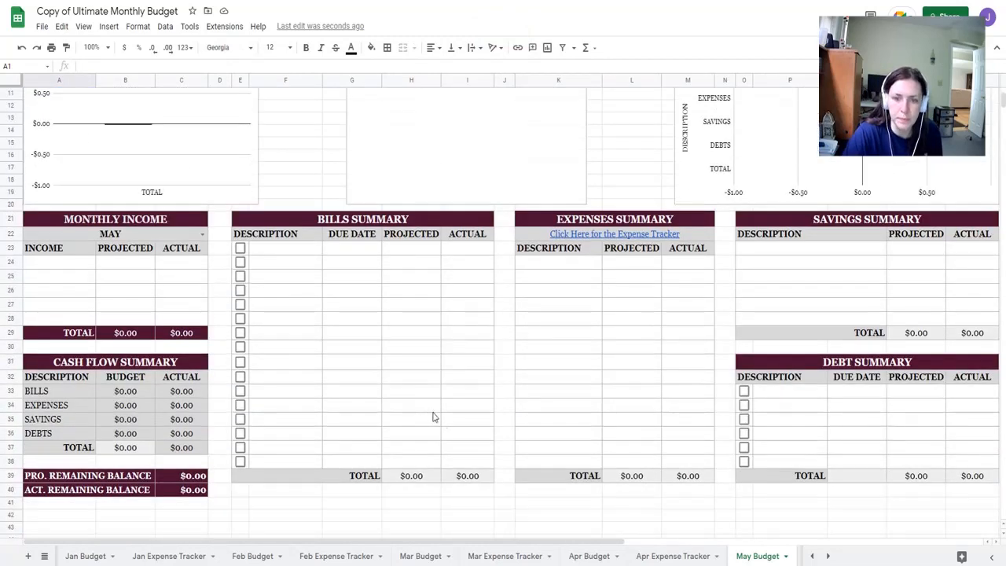
scroll(433, 416, "up", 3)
Add a Paycheck entry to the Monthly Income table with a projected amount of 300
left_click(126, 388)
left_click(86, 373)
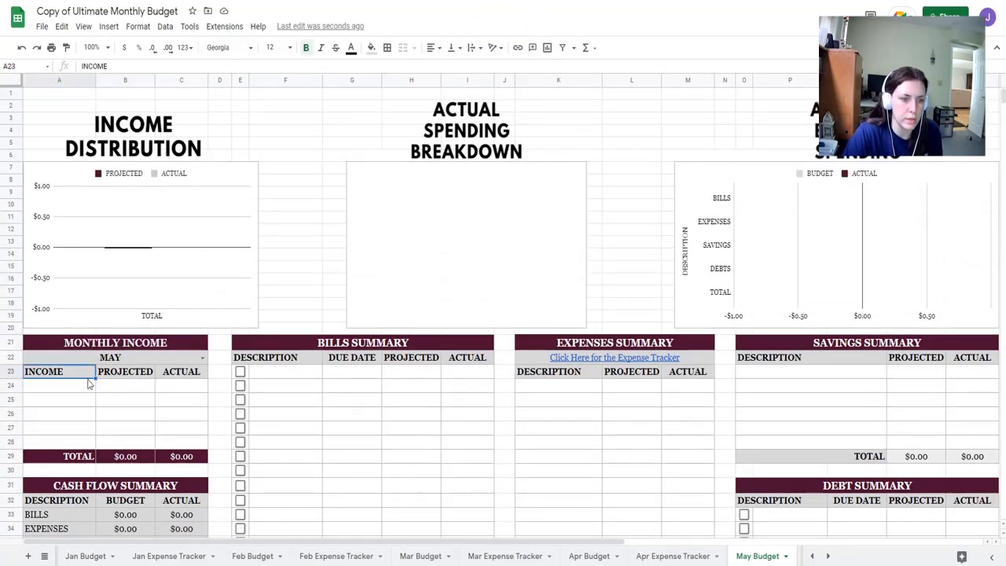
left_click(90, 386)
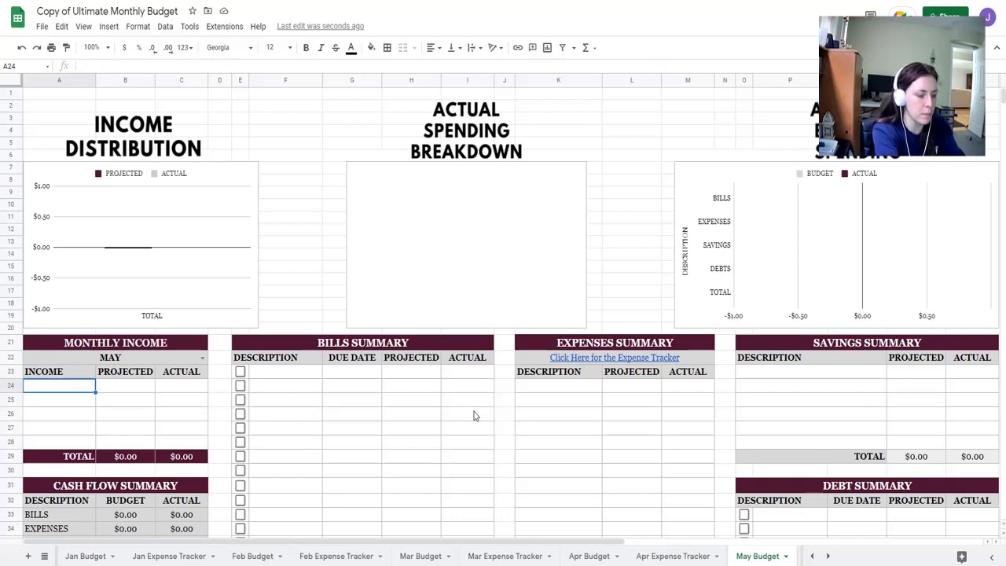
type("Payched")
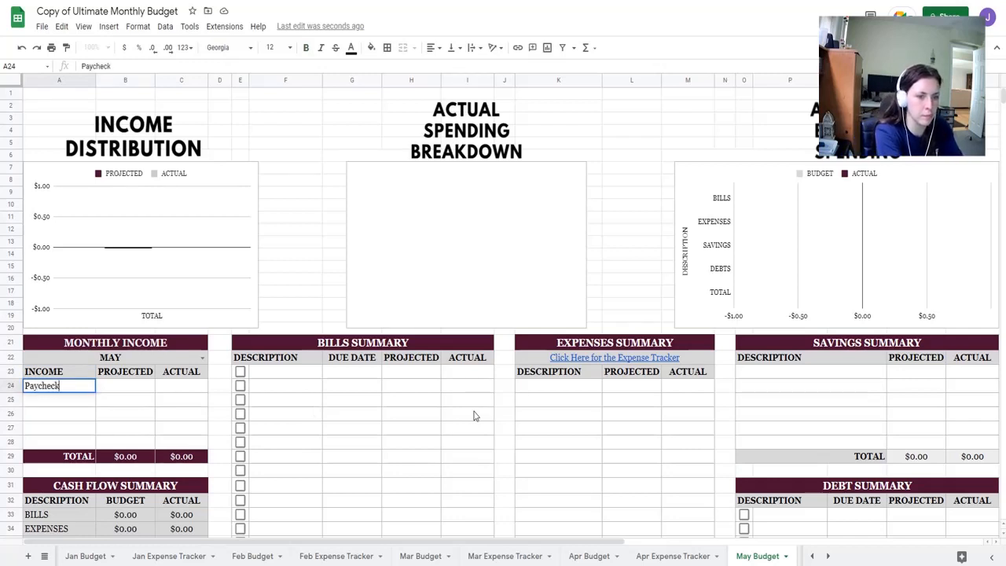
type("k")
key("Tab")
type("300")
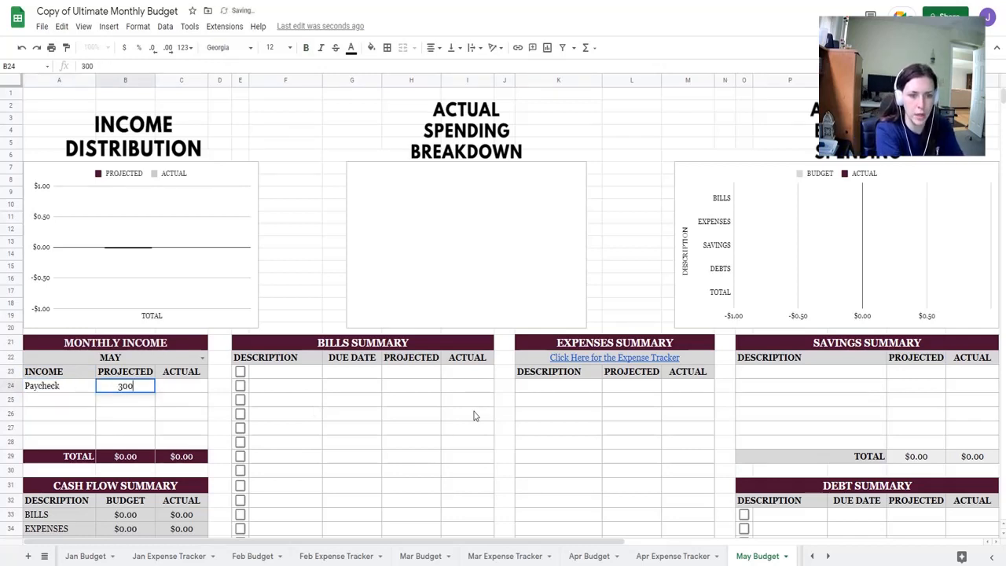
key("Return")
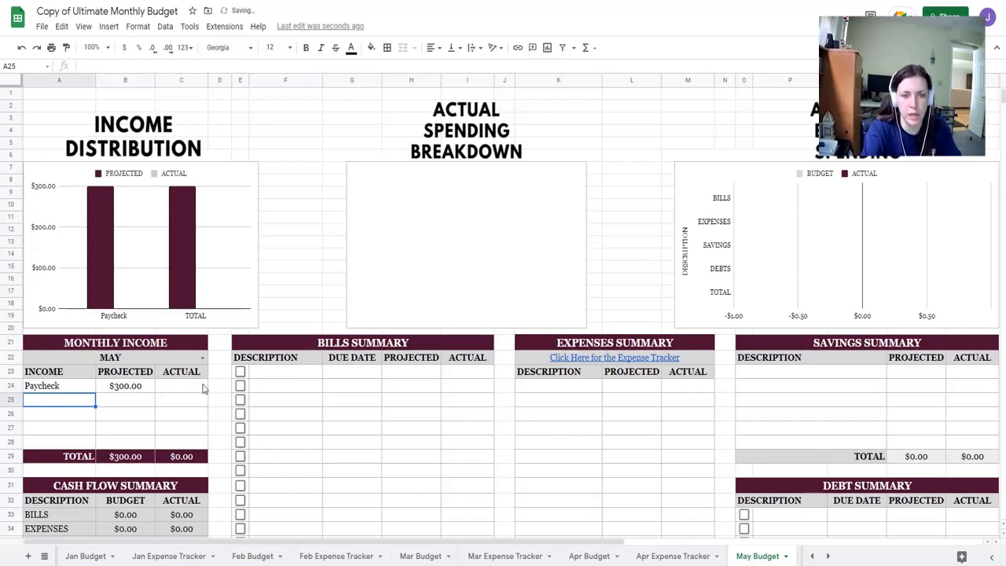
Set the projected amount of the Paycheck income to 3000
left_click(200, 385)
left_click(141, 389)
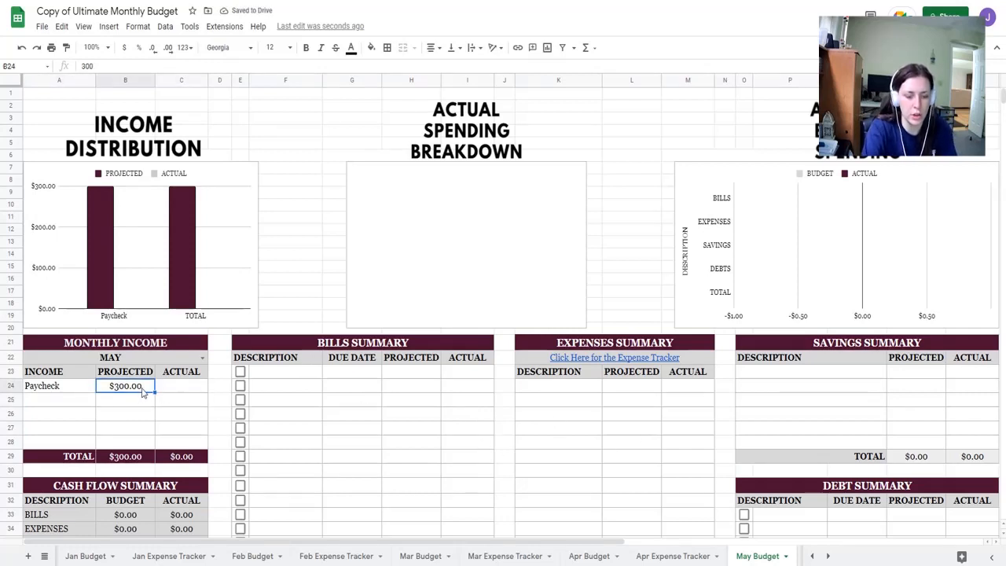
type("3000")
key("Return")
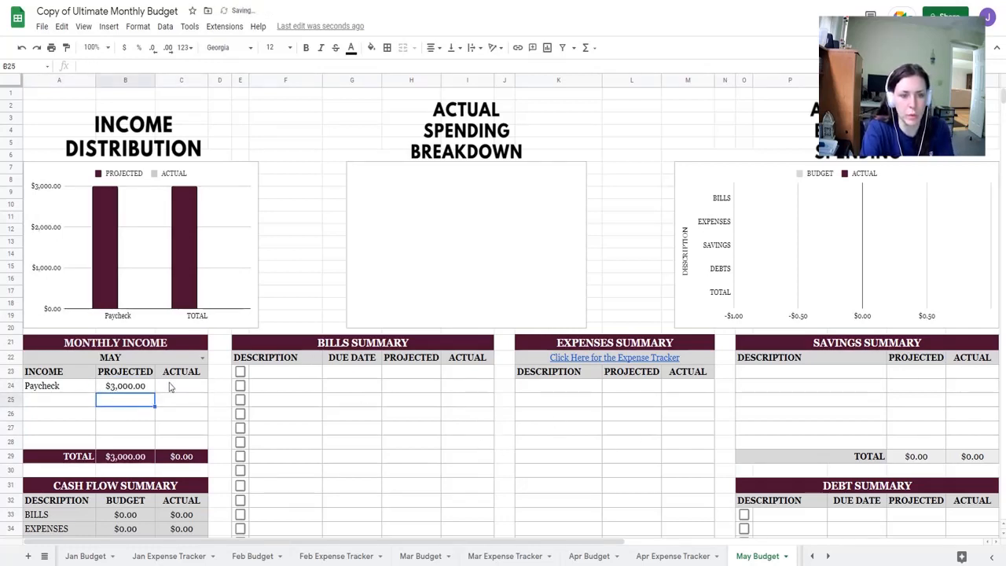
left_click(177, 386)
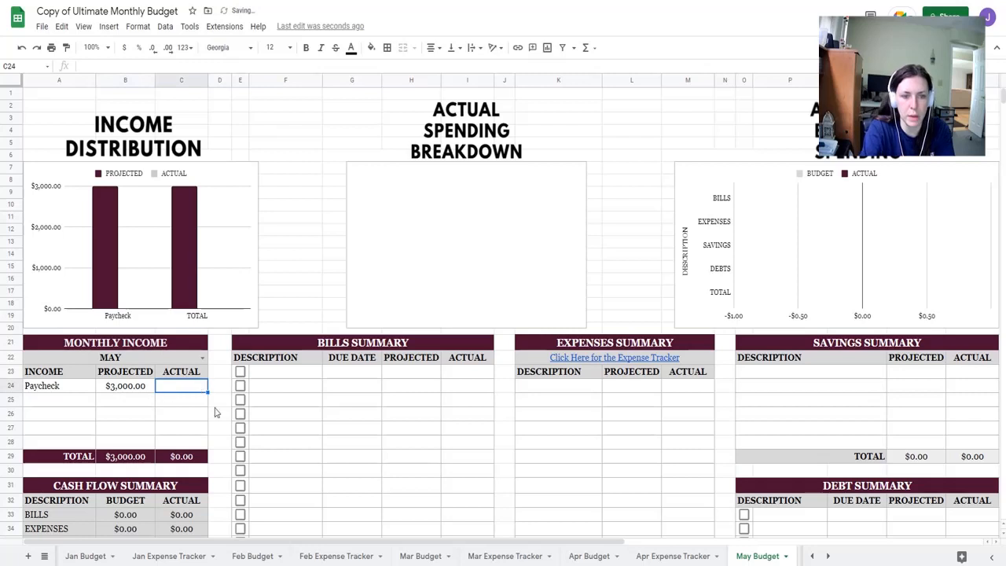
left_click(67, 403)
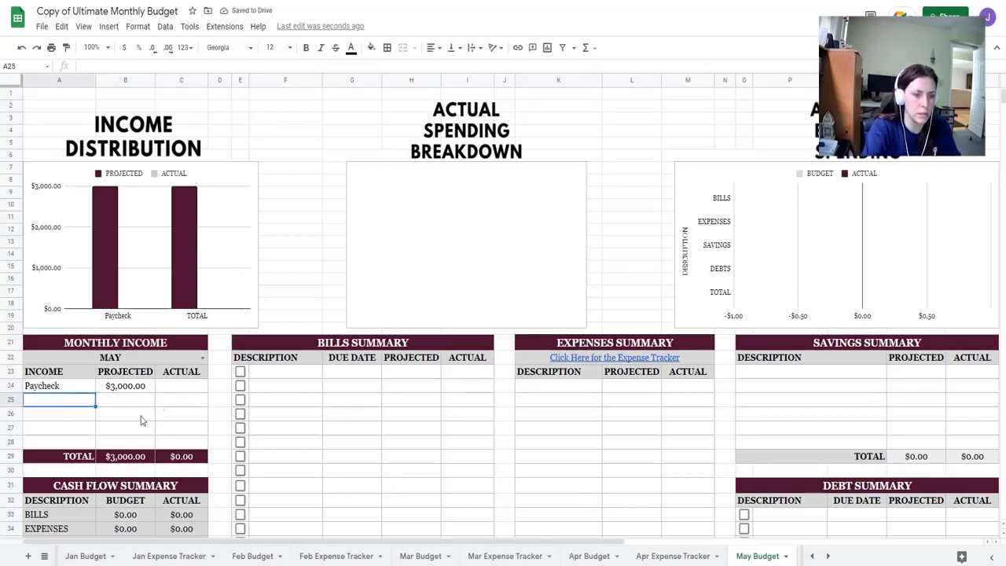
Enter Rent as the first bill in the Bills Summary, due 5/1/22 with a projected amount of 800
scroll(142, 418, "down", 3)
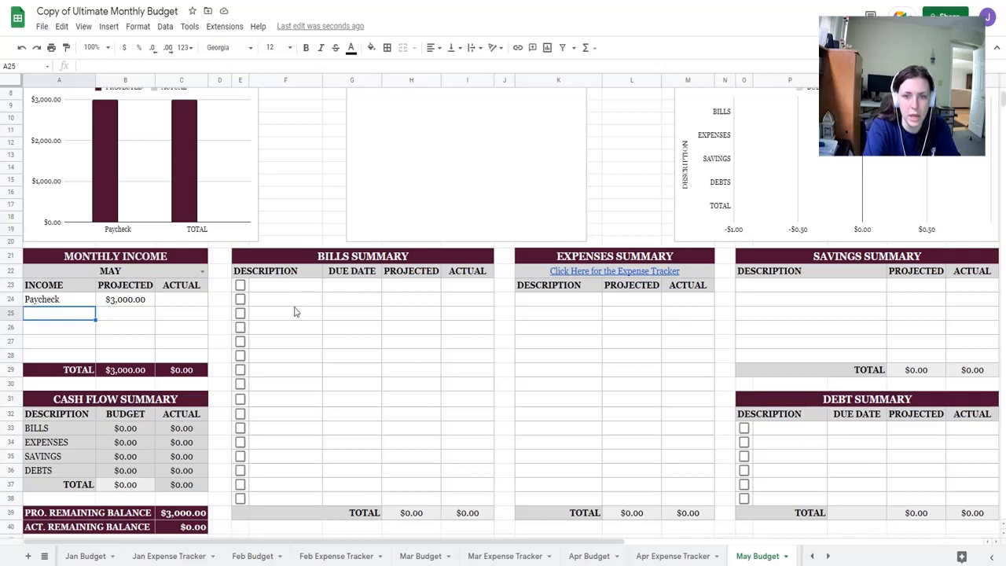
left_click(299, 304)
left_click(317, 290)
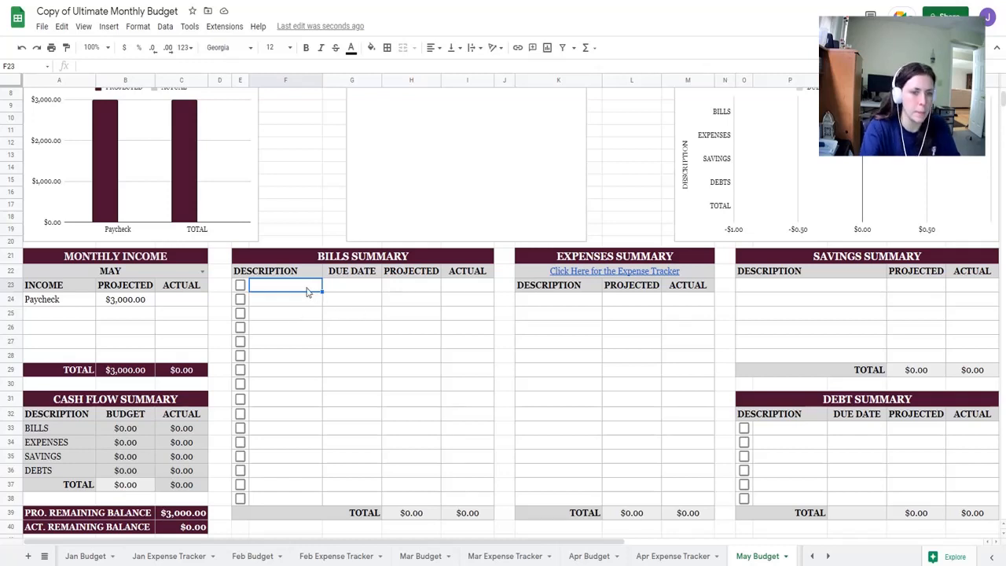
type("Rent")
key("Tab")
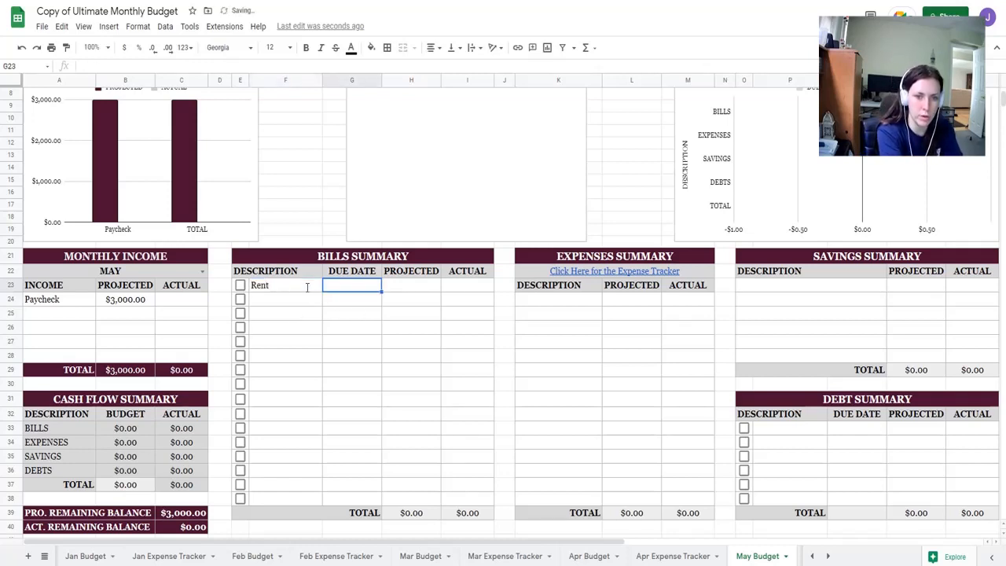
type("5/1/22")
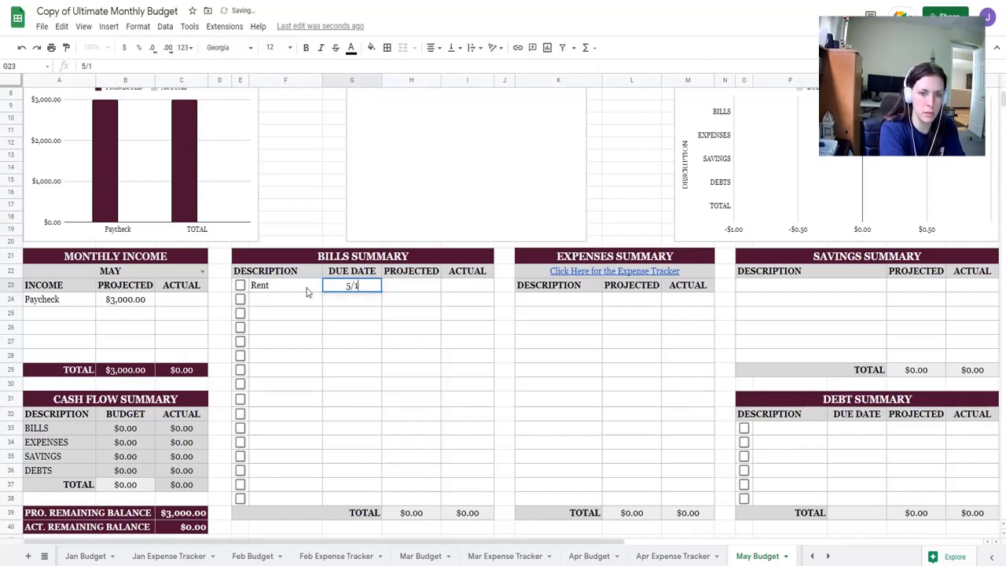
key("Tab")
type("800")
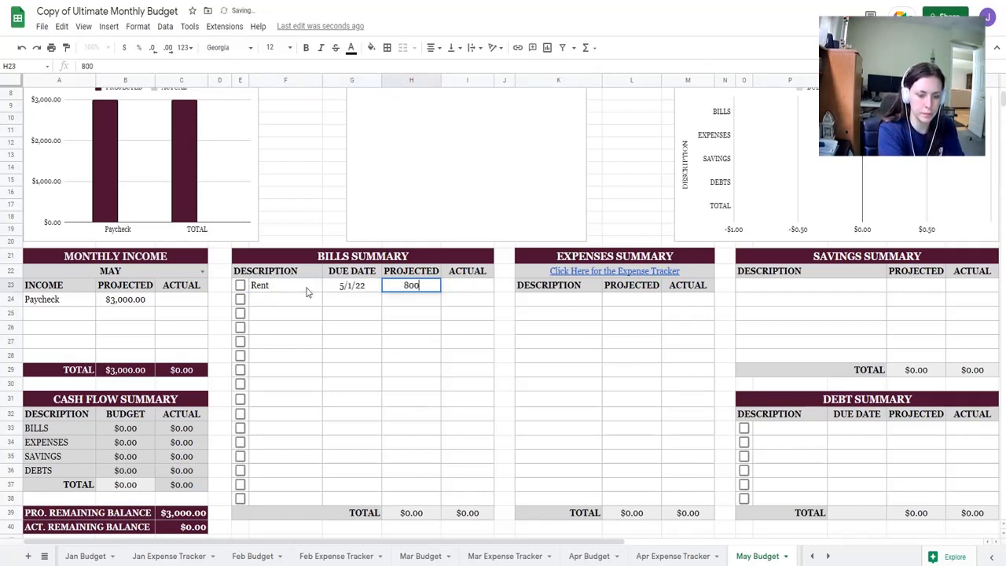
key("Return")
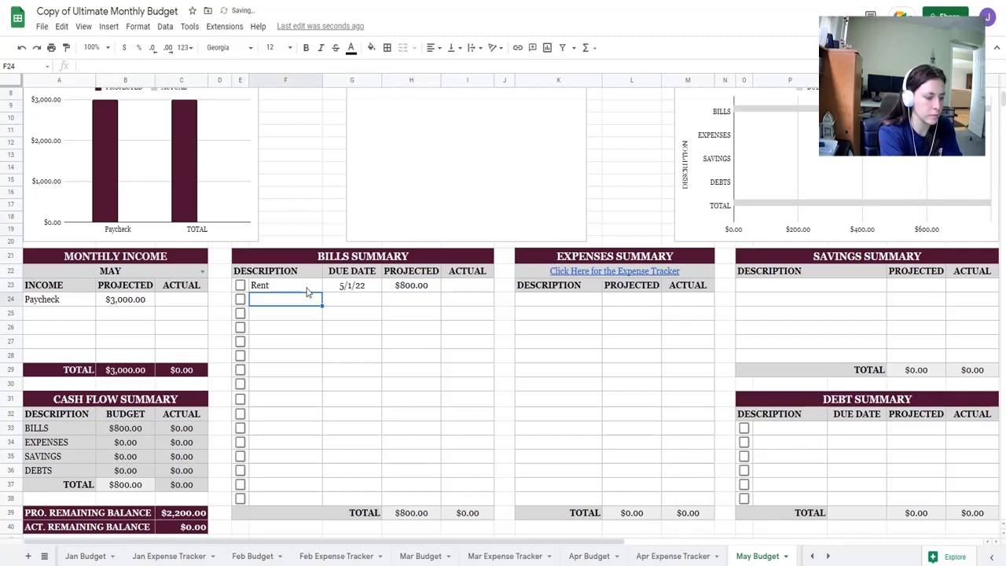
Add a Cable/Internet bill below Rent, due 5/5/22 with a projected amount of 150
type("Cable/Internet")
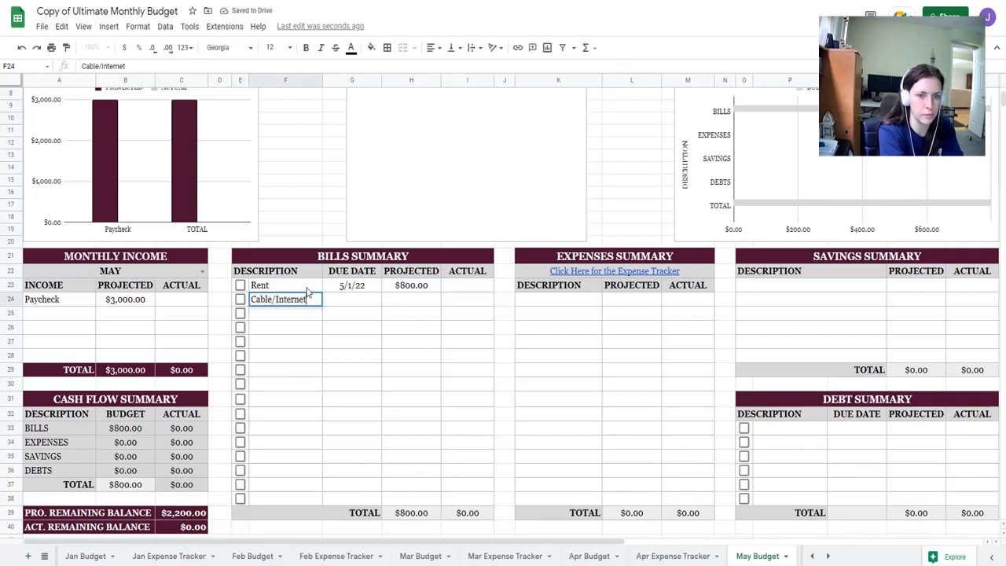
key("Tab")
type("5/5/")
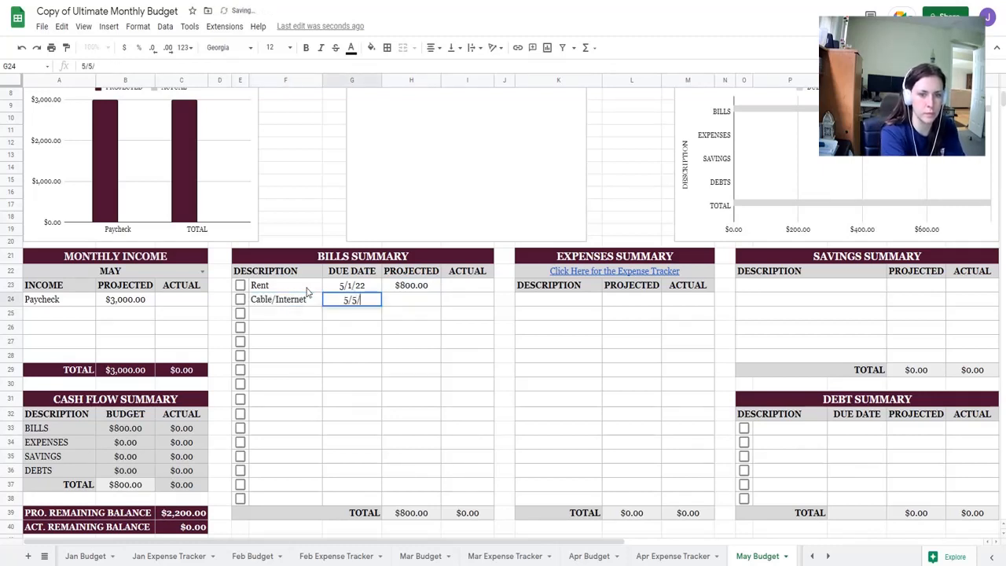
type("22")
key("Tab")
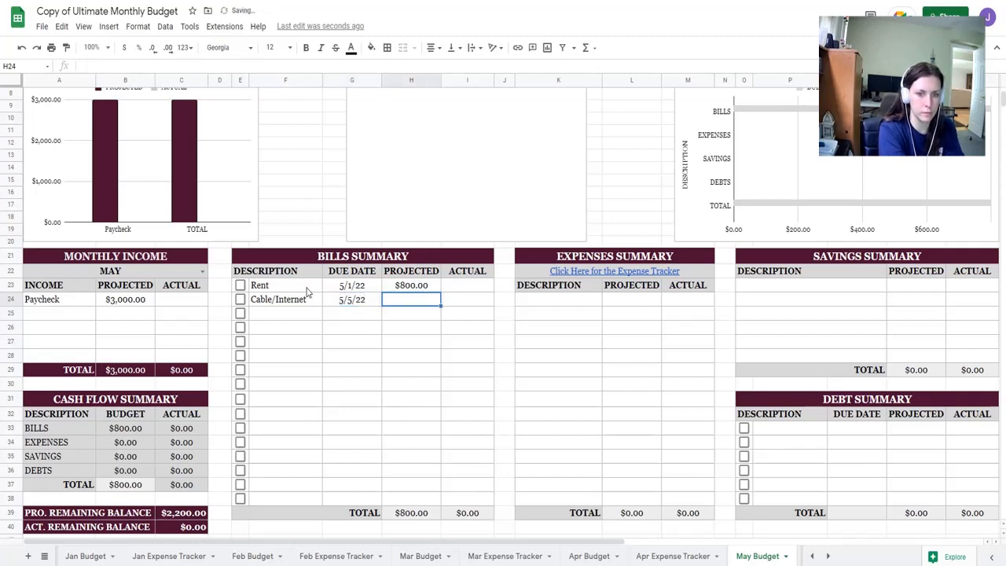
type("150")
key("Return")
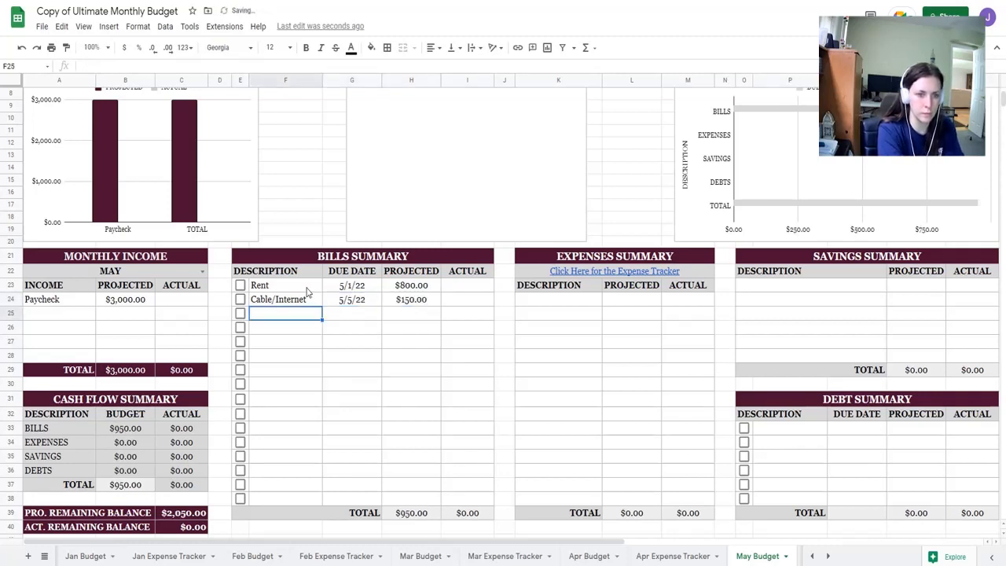
Add a Cell Phone bill below Cable/Internet, due 5/30/22 with a projected amount of 85
type("C")
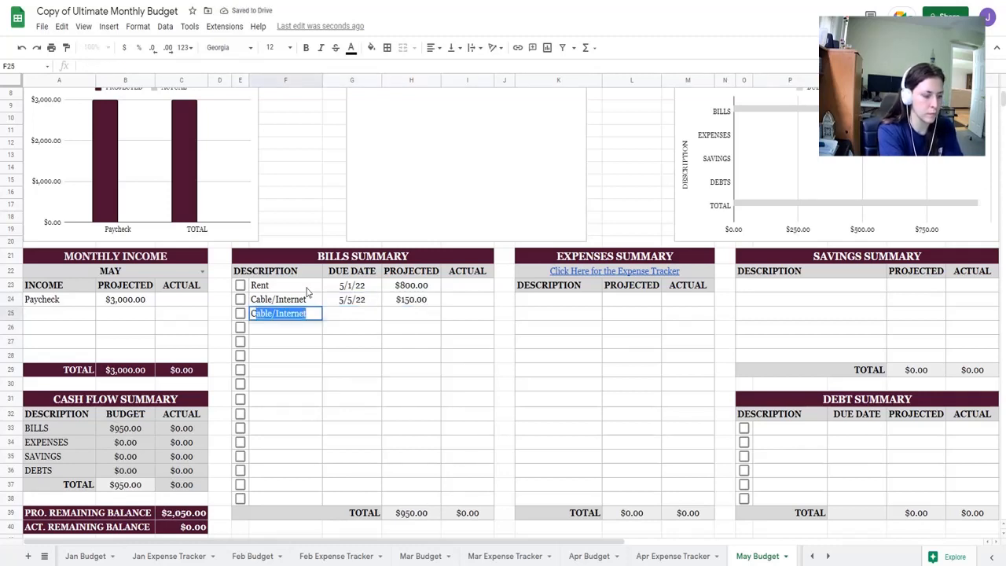
type("ell Phone")
key("Tab")
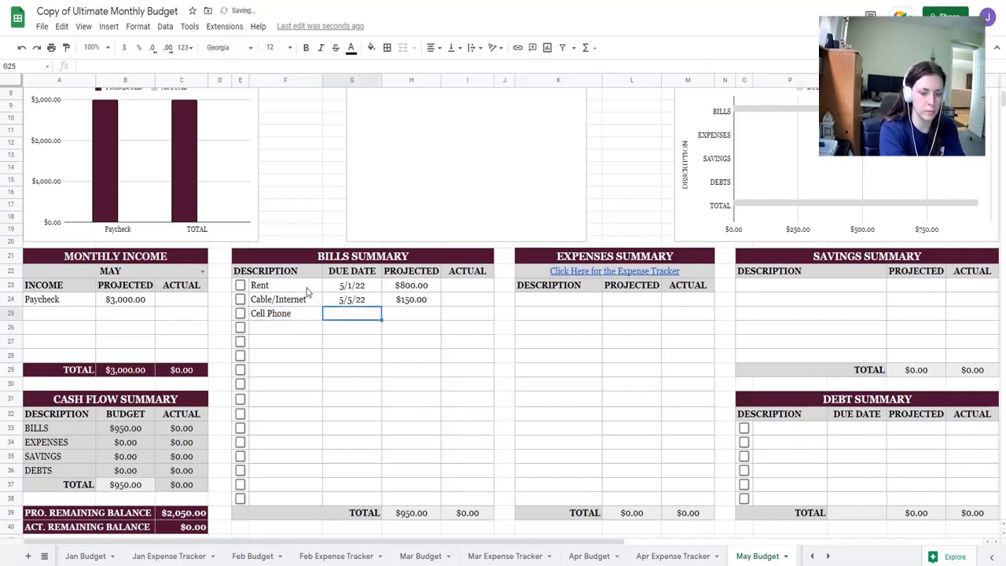
type("5/30/22")
key("Tab")
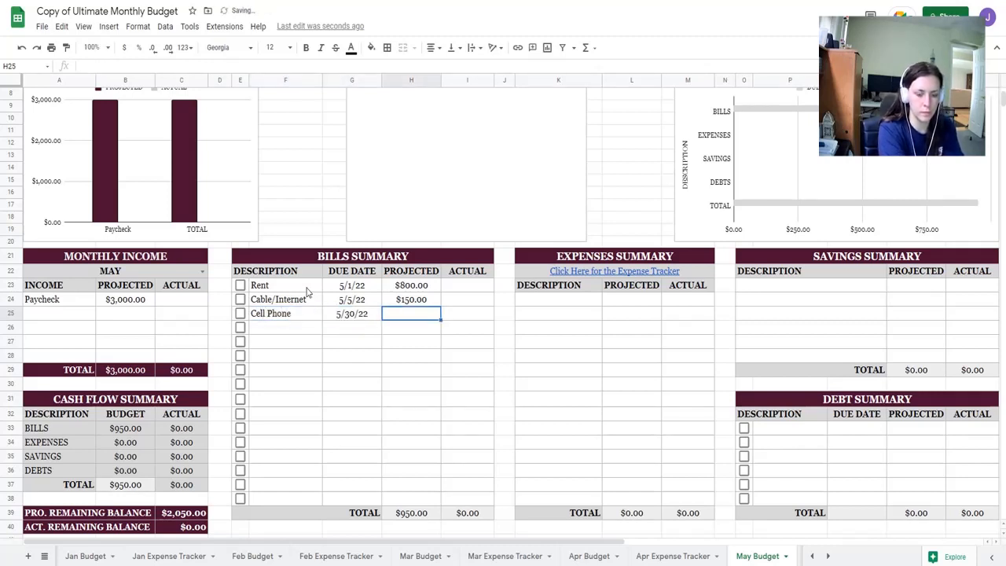
type("85")
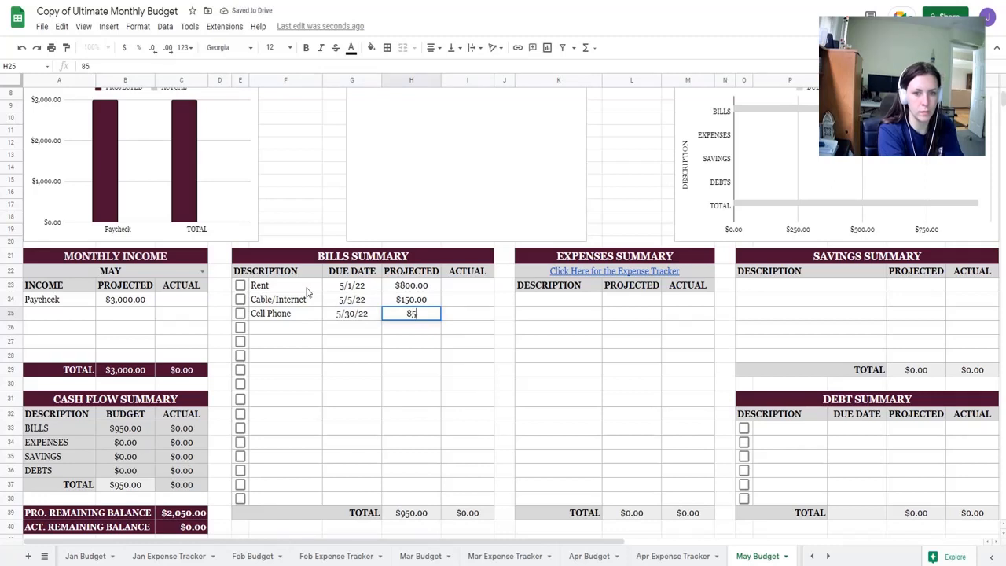
key("Return")
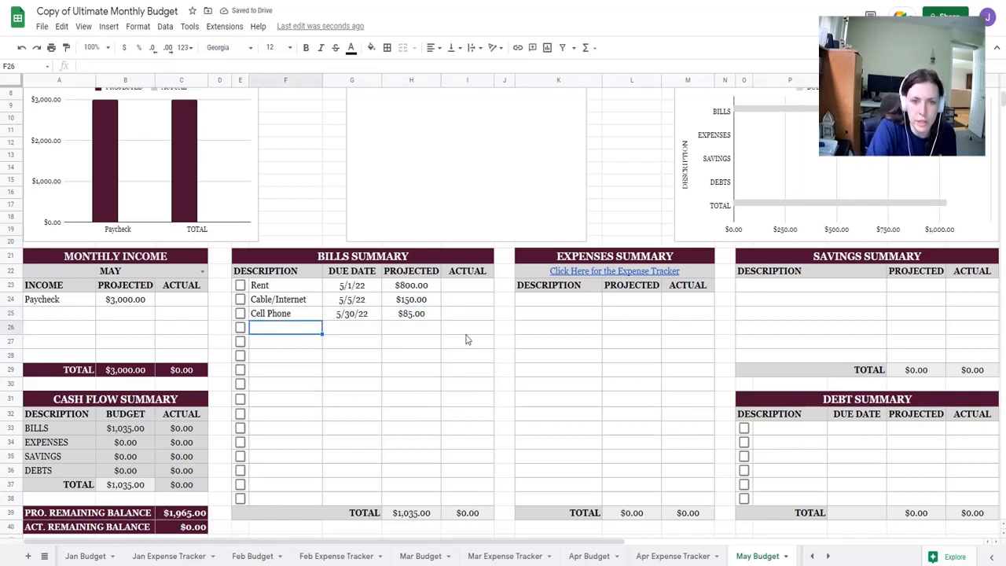
Enter Credit Card as the first debt in the Debt Summary, due 5/5/22 with a projected amount of 25
left_click_drag(501, 543, 672, 548)
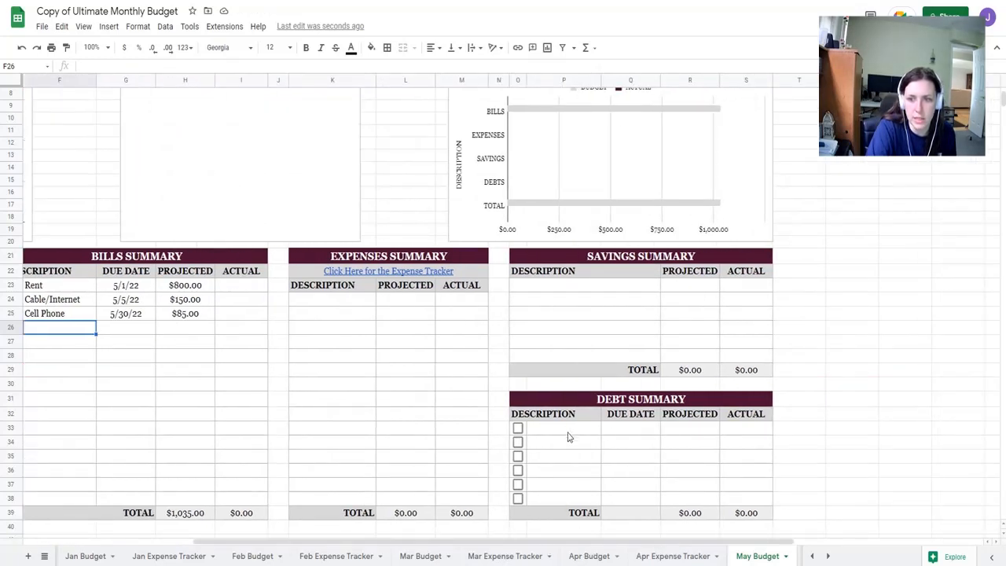
left_click_drag(579, 550, 465, 554)
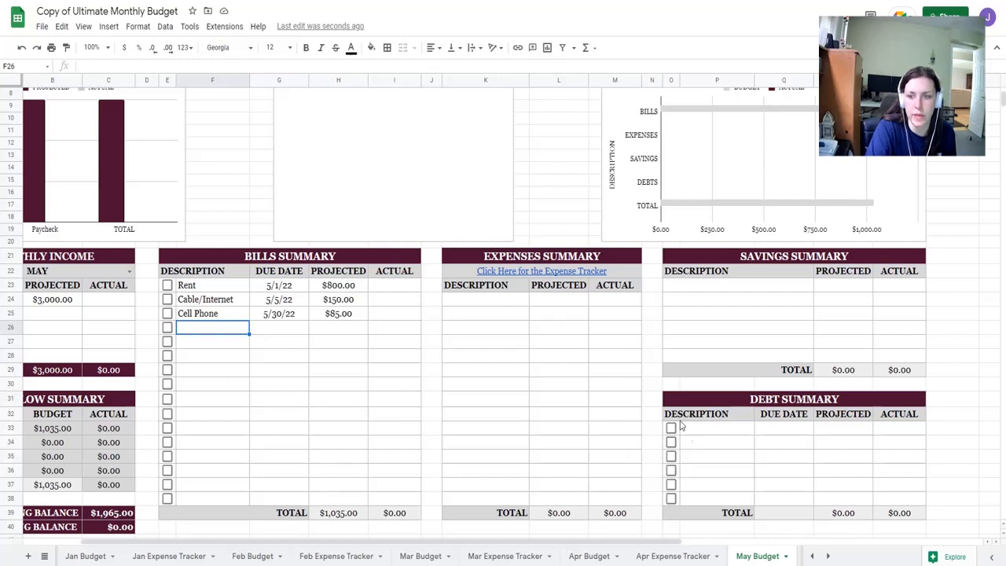
left_click(736, 433)
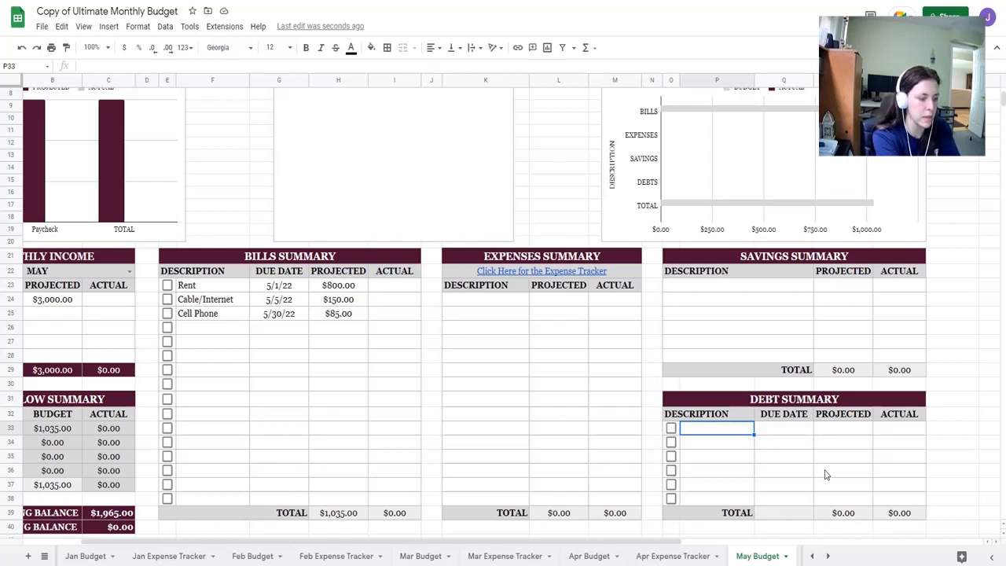
type("Credit Card")
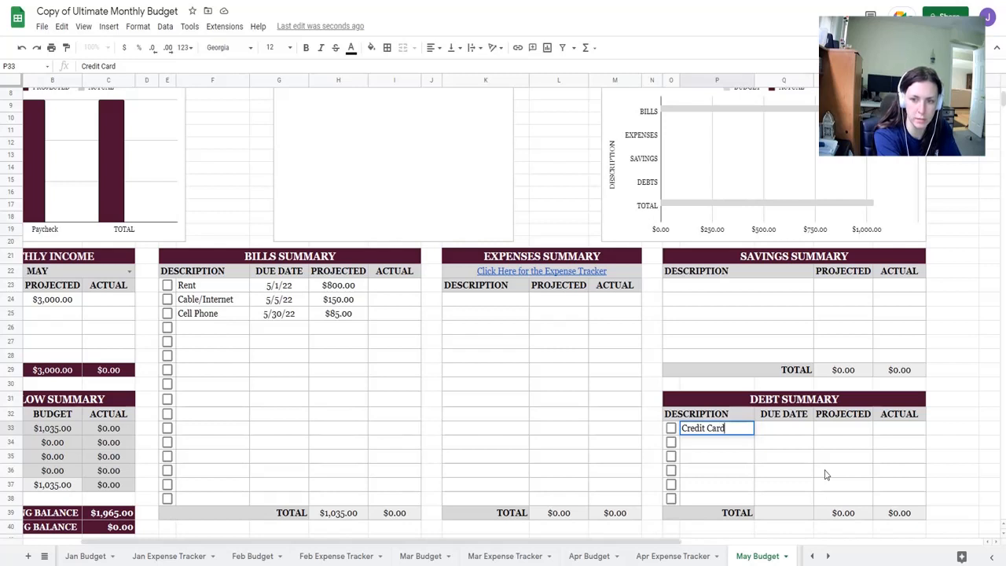
key("Tab")
type("5/5/22")
key("Tab")
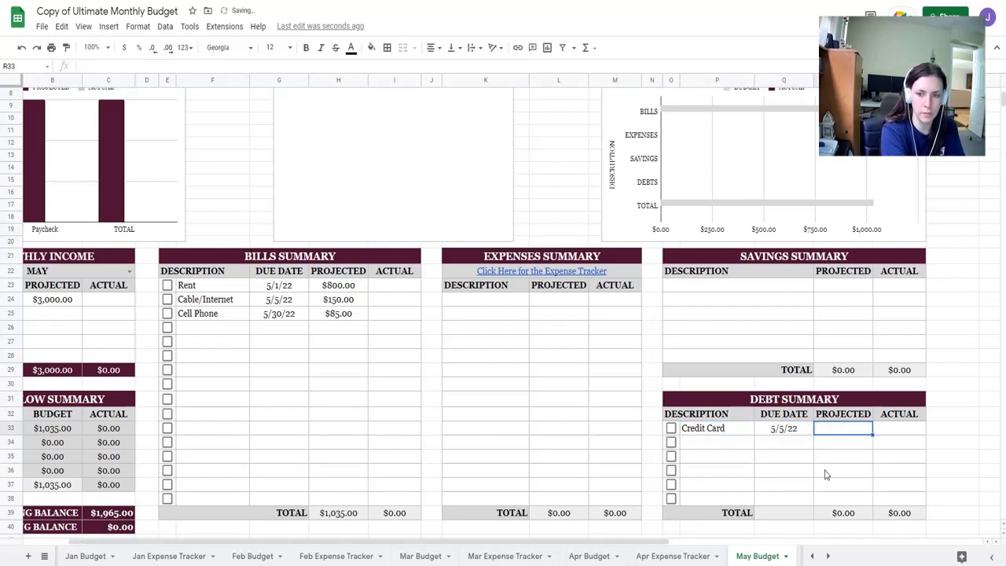
type("25")
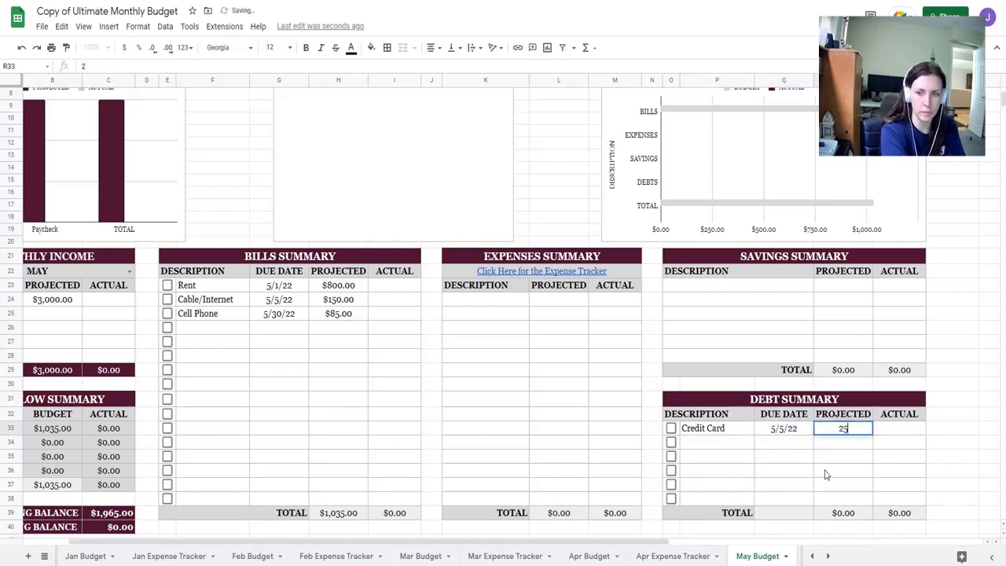
key("Return")
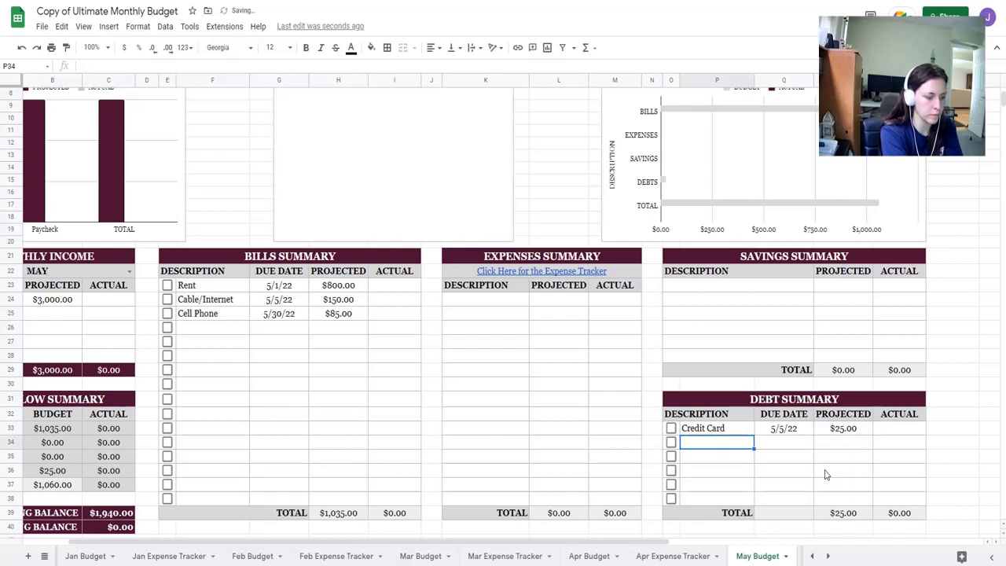
Add a Student Loans debt below Credit Card, due 5/18/22 with a projected amount of 185
type("Student Loans")
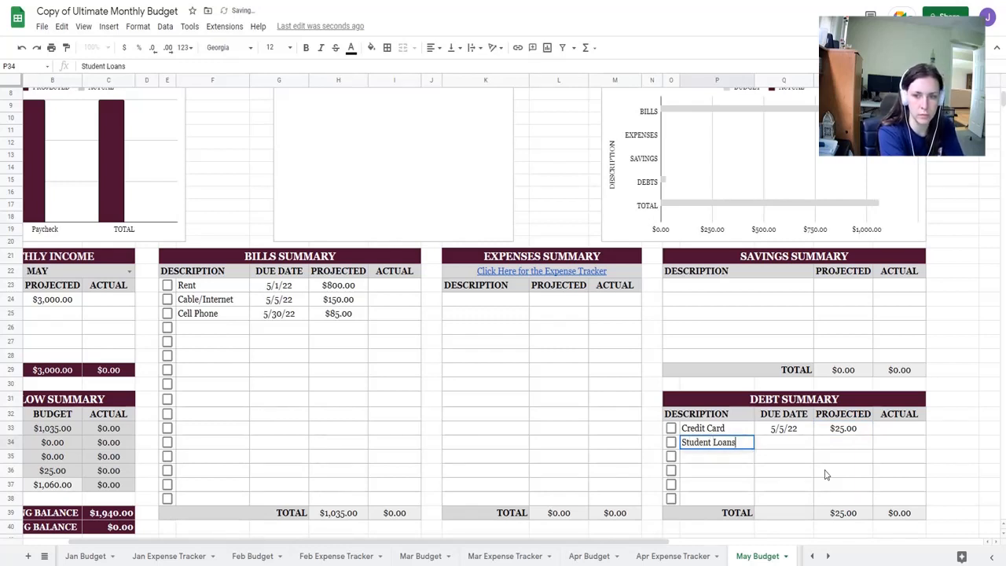
key("Tab")
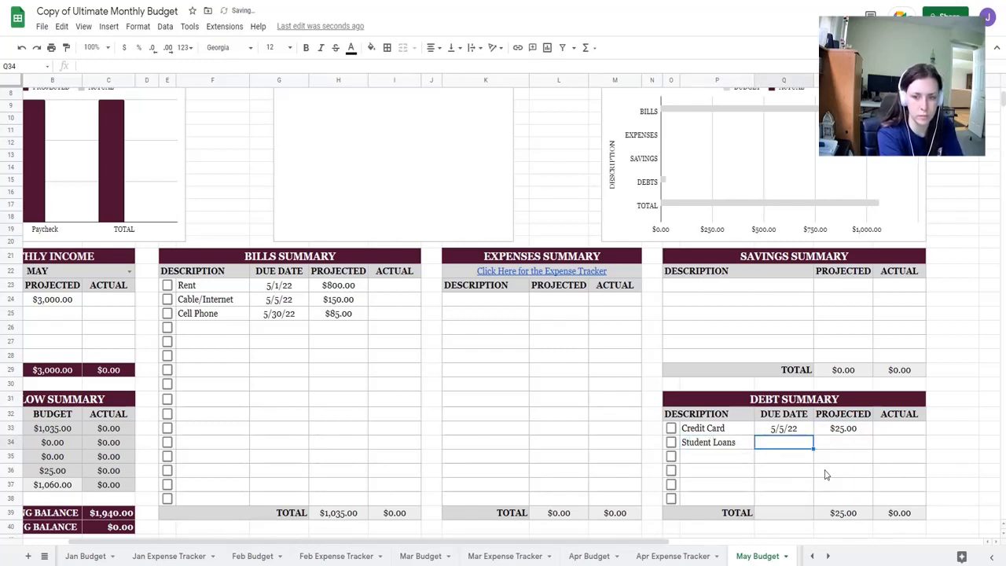
type("5/18")
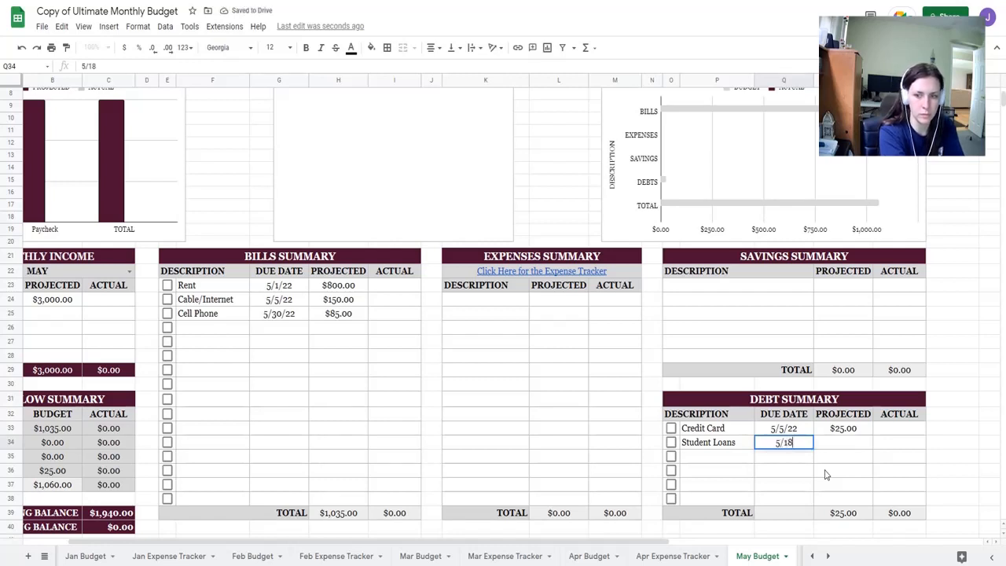
key("Tab")
type("185")
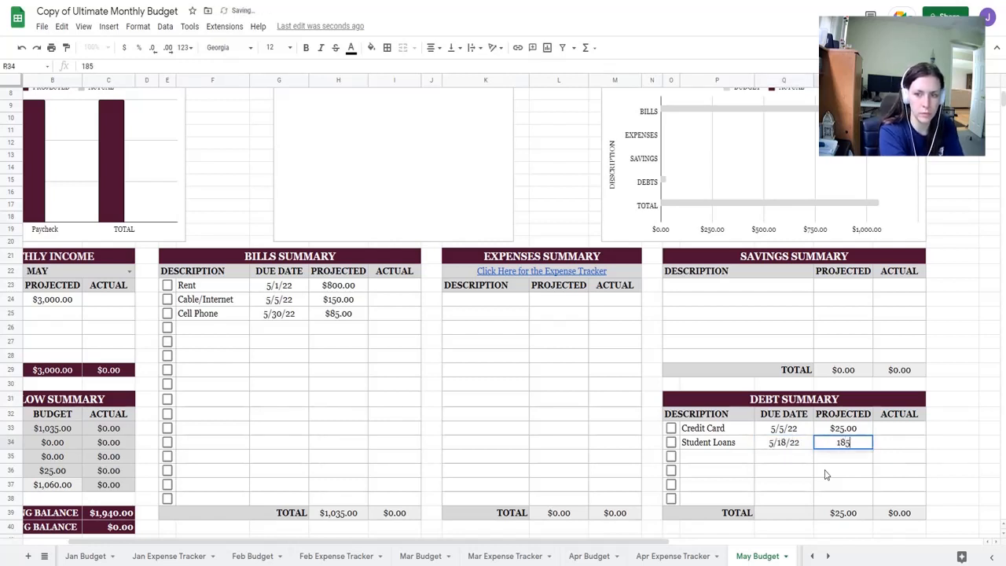
key("Return")
Add a Car Payment debt below Student Loans, due 5/30/22 with a projected amount of 300
type("Car Payment")
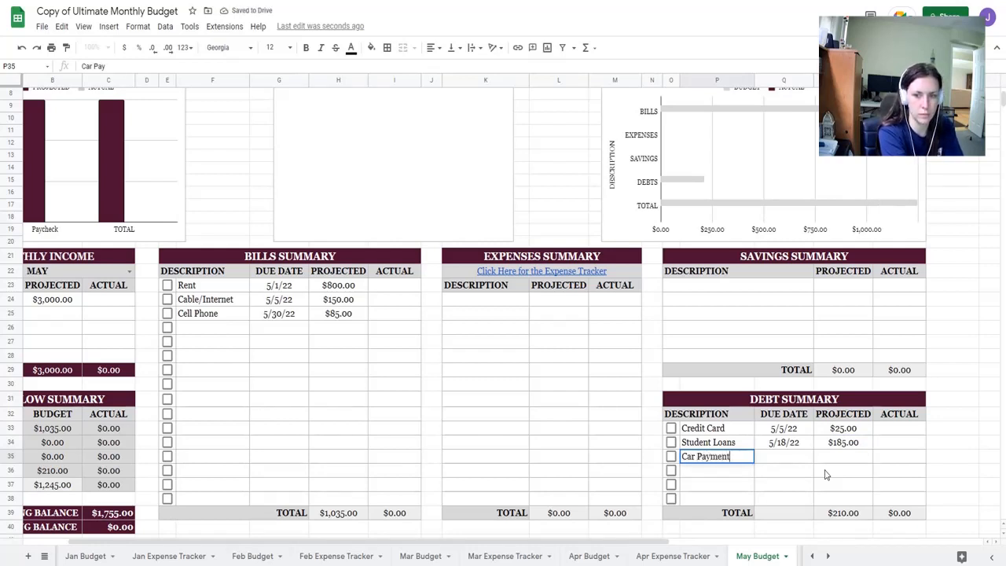
key("Tab")
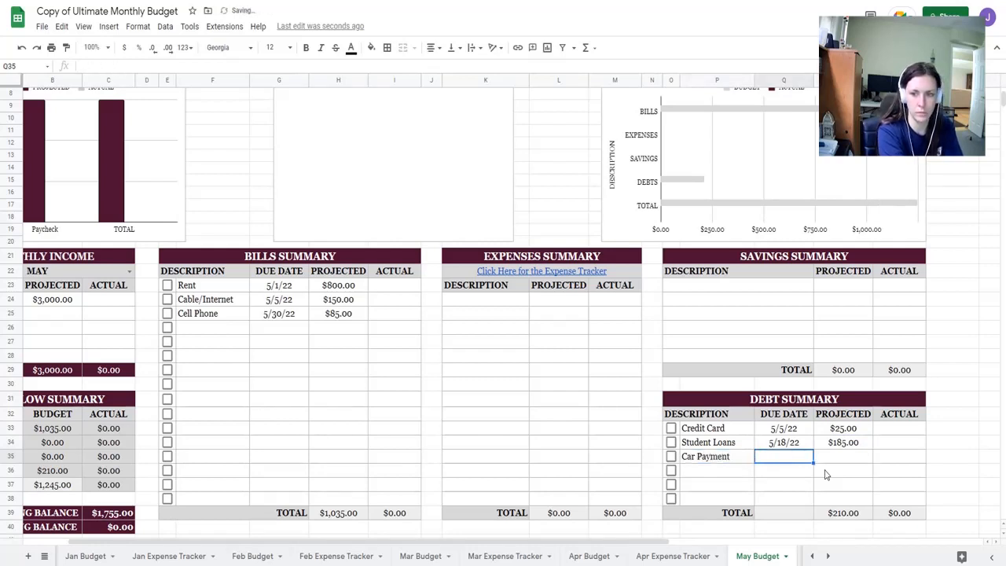
type("5/30/22")
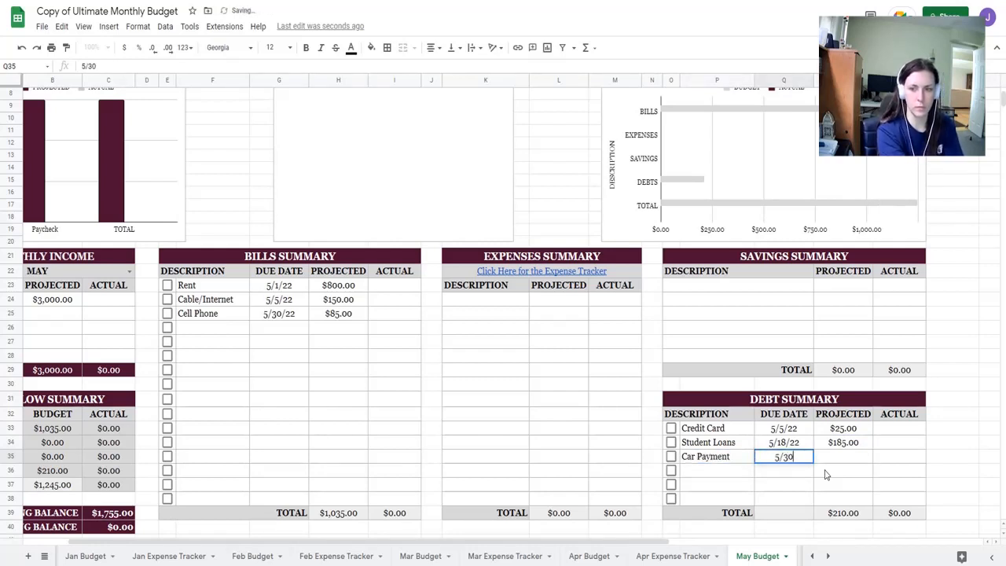
key("Tab")
type("300")
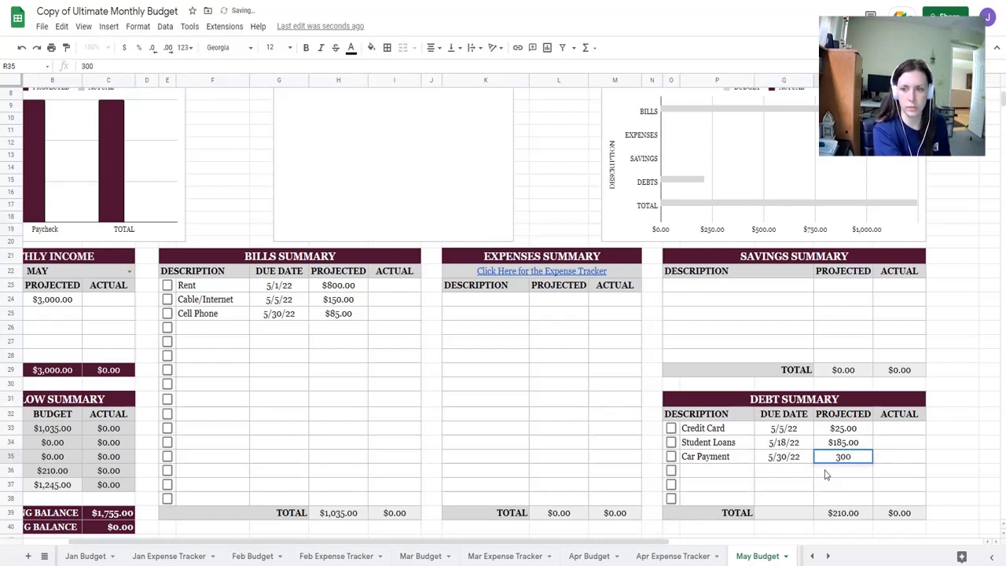
key("Return")
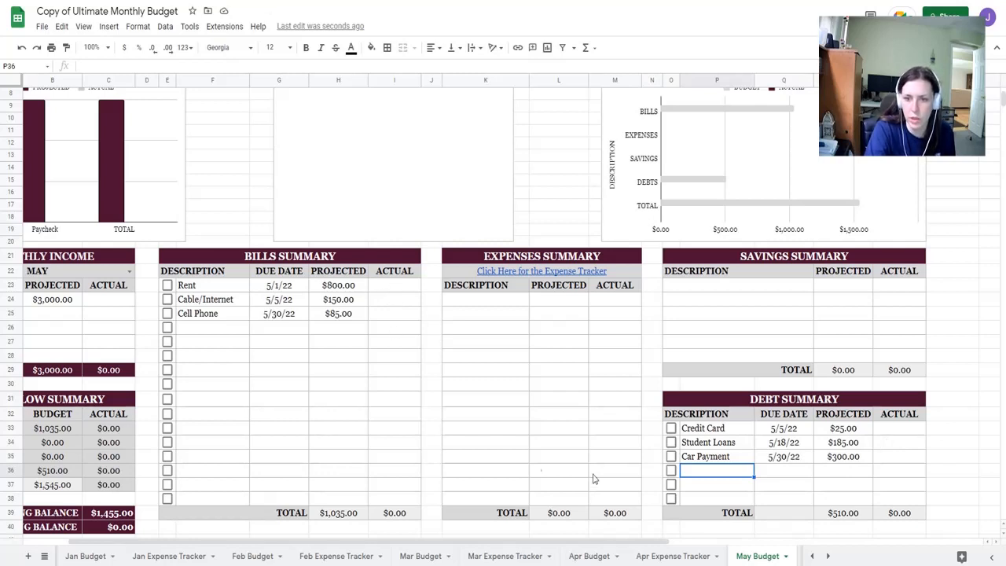
Tick the checkboxes beside Credit Card, Student Loans and Car Payment and clear all three again
left_click(670, 428)
left_click(670, 443)
left_click(670, 456)
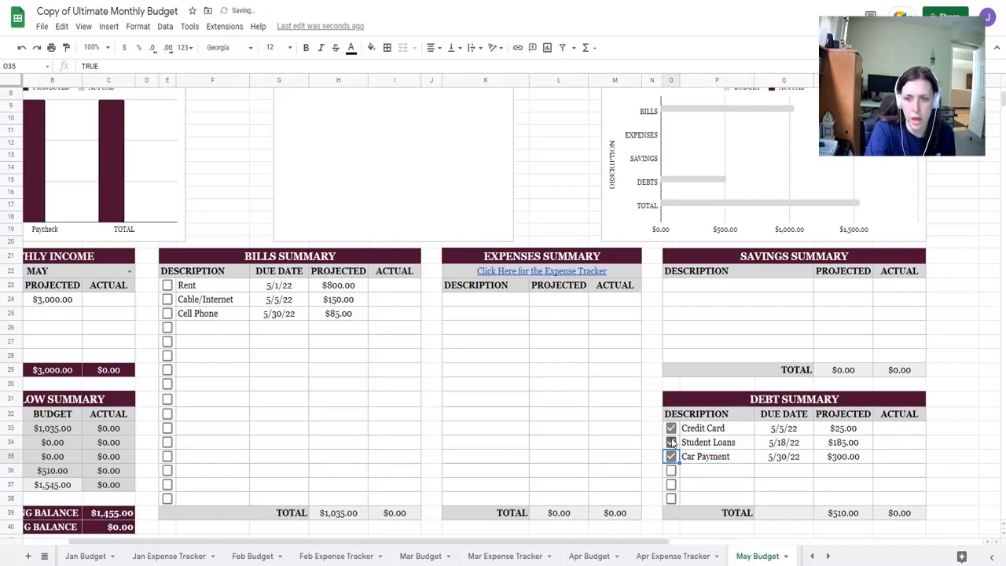
left_click(670, 443)
left_click(670, 428)
left_click(670, 456)
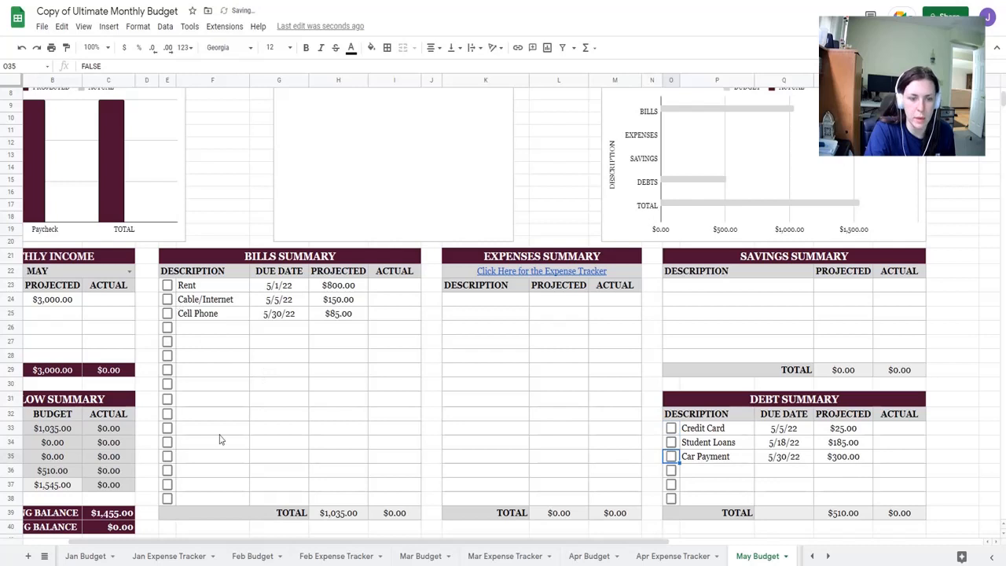
Enter Groceries as the first expense in the Expenses Summary with a projected amount of 500
left_click_drag(326, 542, 279, 542)
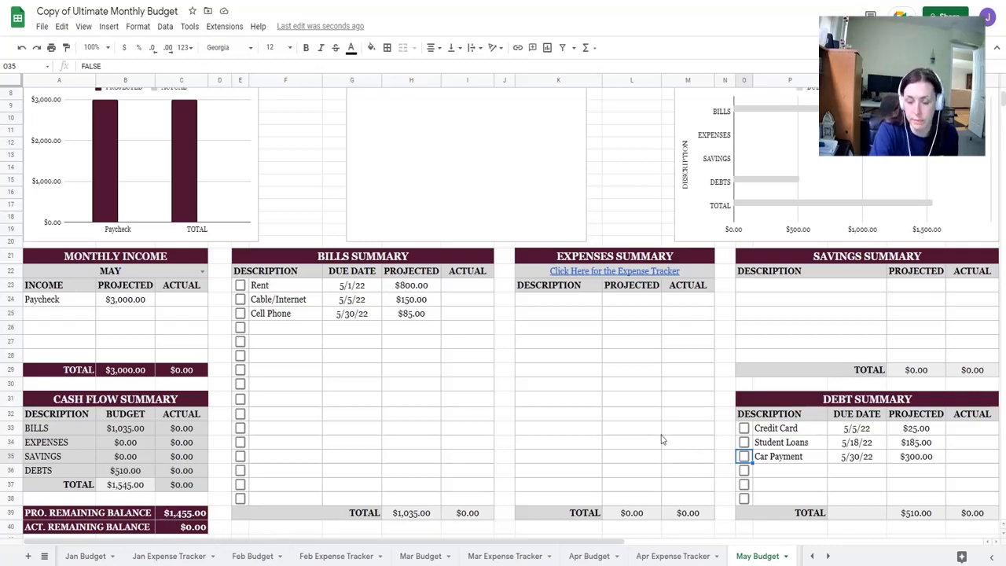
left_click_drag(541, 547, 601, 550)
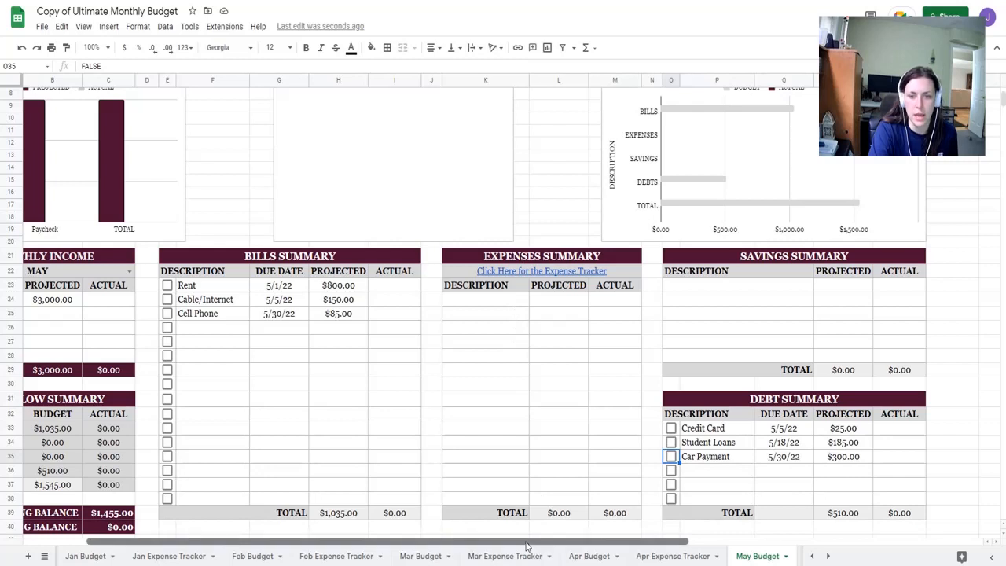
scroll(550, 471, "left", 2)
left_click(581, 302)
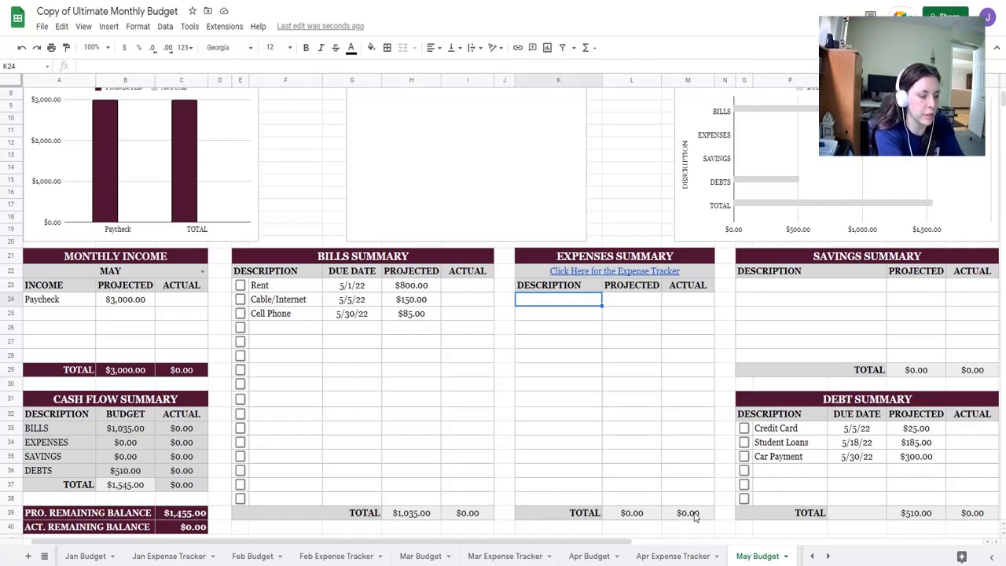
type("Groceries")
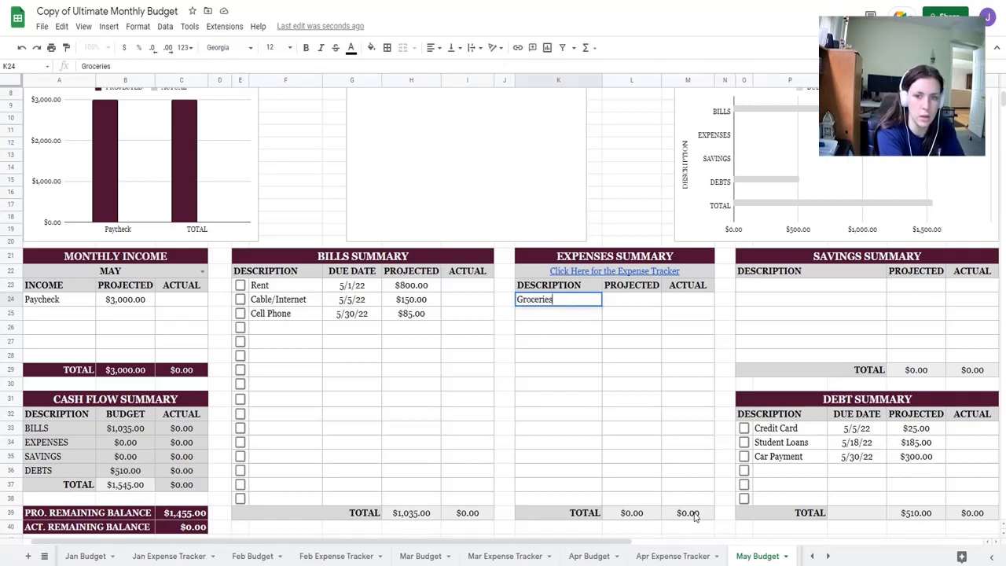
key("Return")
key("Right")
key("Up")
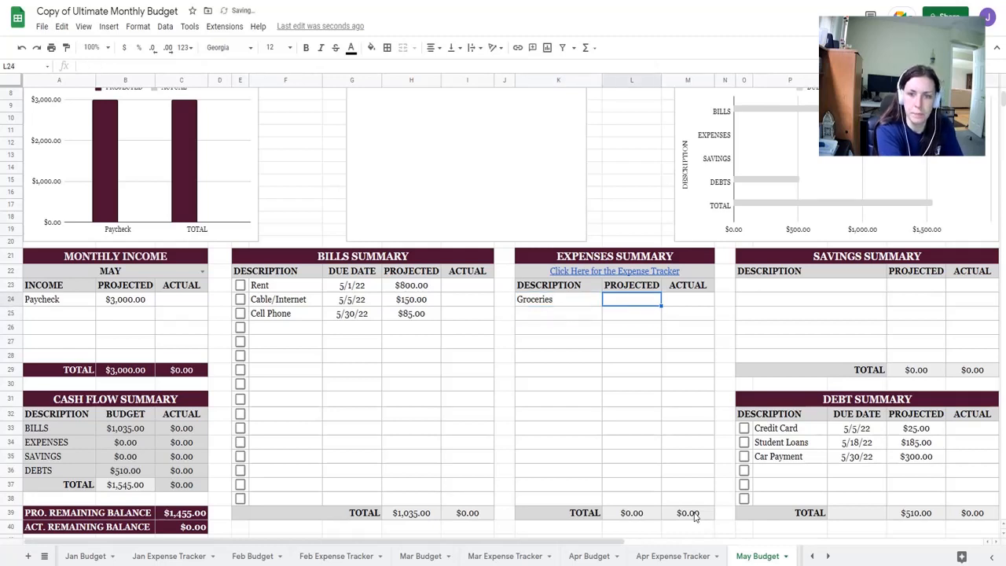
type("500")
key("Return")
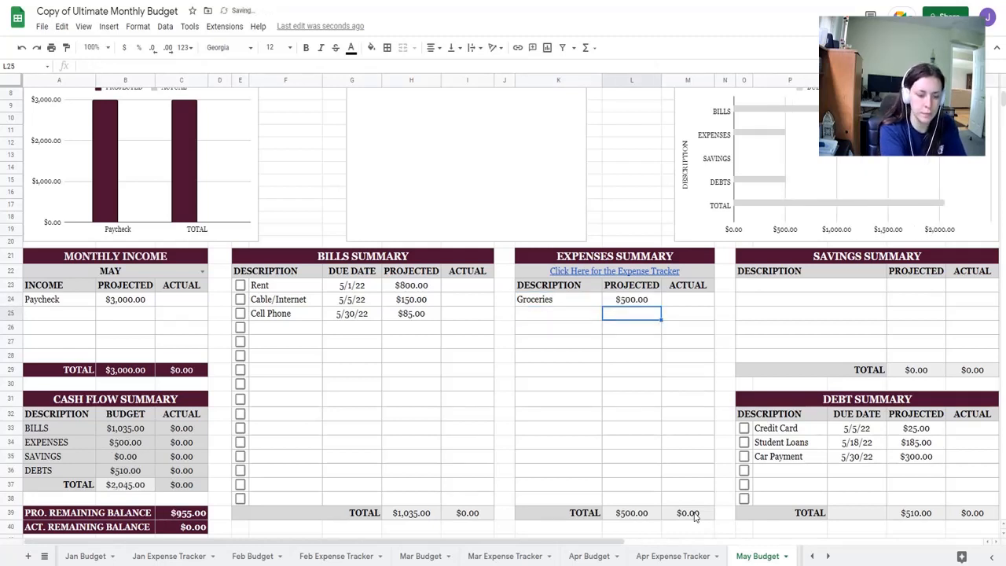
Add a Gas expense below Groceries with a projected amount of 150
key("Left")
type("Gas")
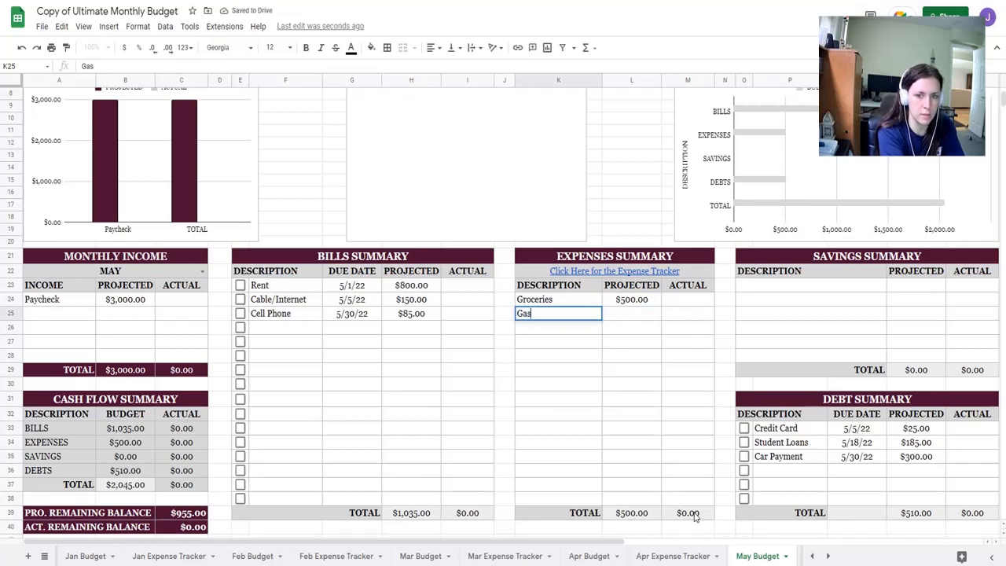
key("Tab")
type("150")
key("Return")
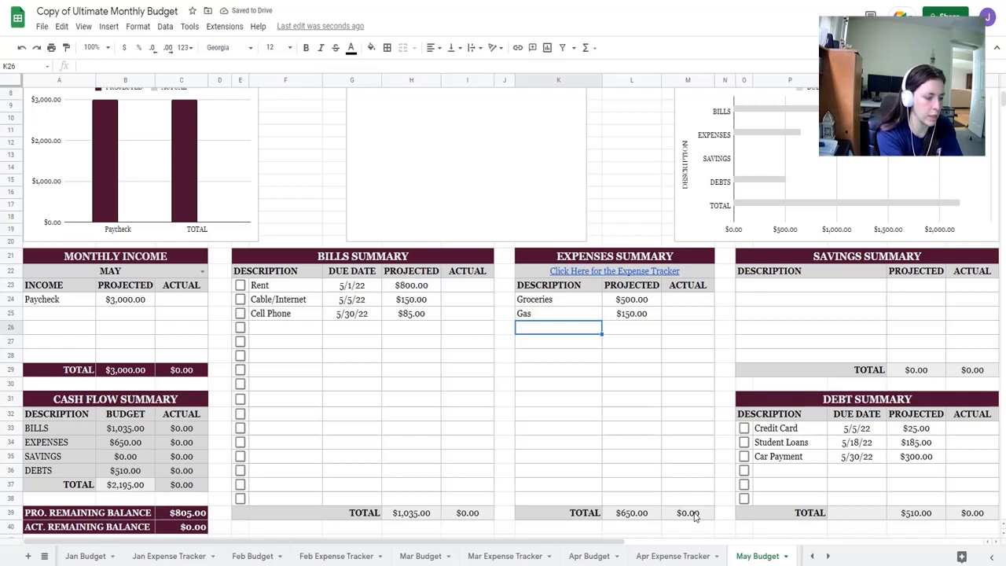
Add Beauty and Home expenses below Gas, each with a projected amount of 50
type("Beauty")
key("Tab")
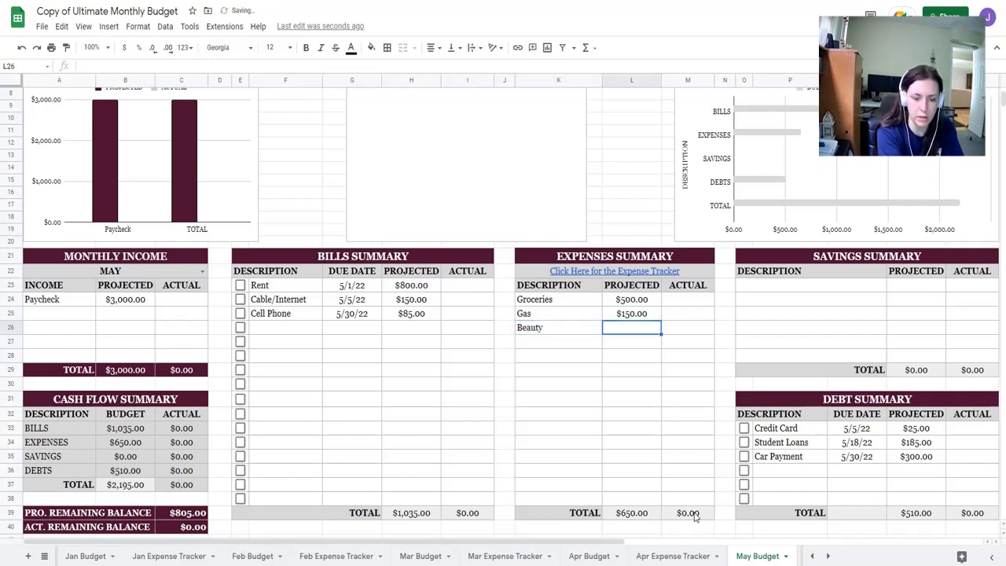
type("50")
key("Return")
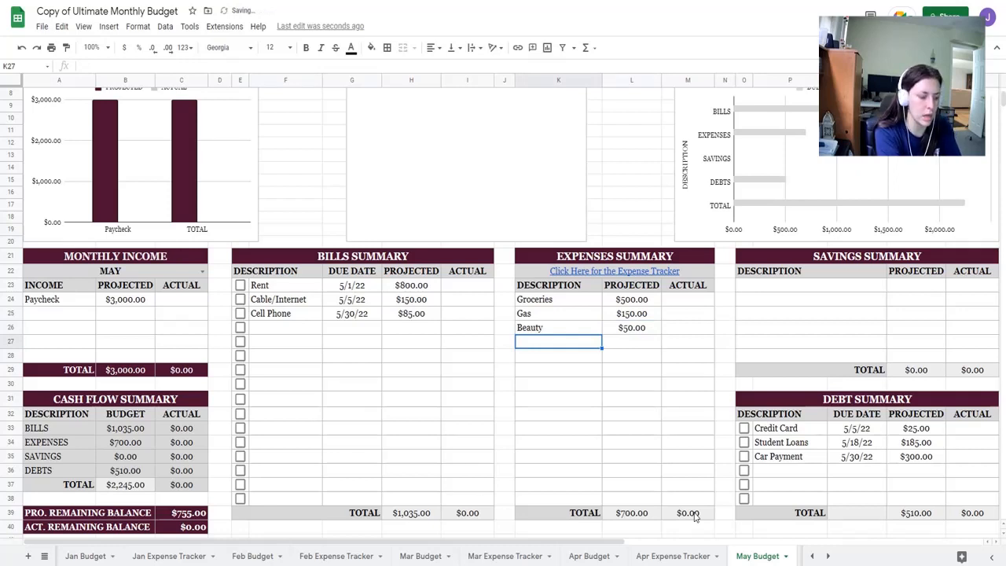
type("Home")
key("Tab")
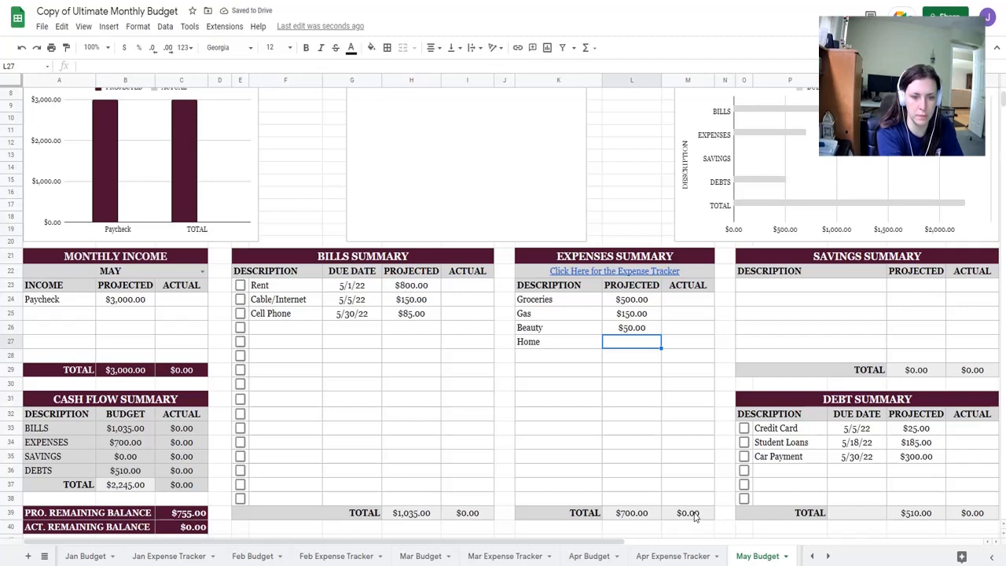
type("50")
key("Return")
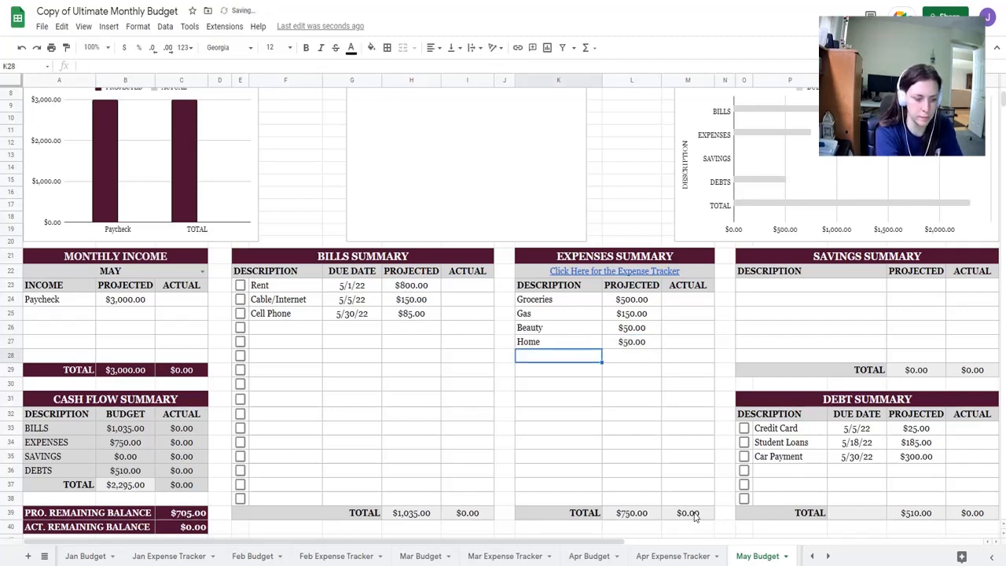
Add a Medical expense below Home with a projected amount of 50
type("M")
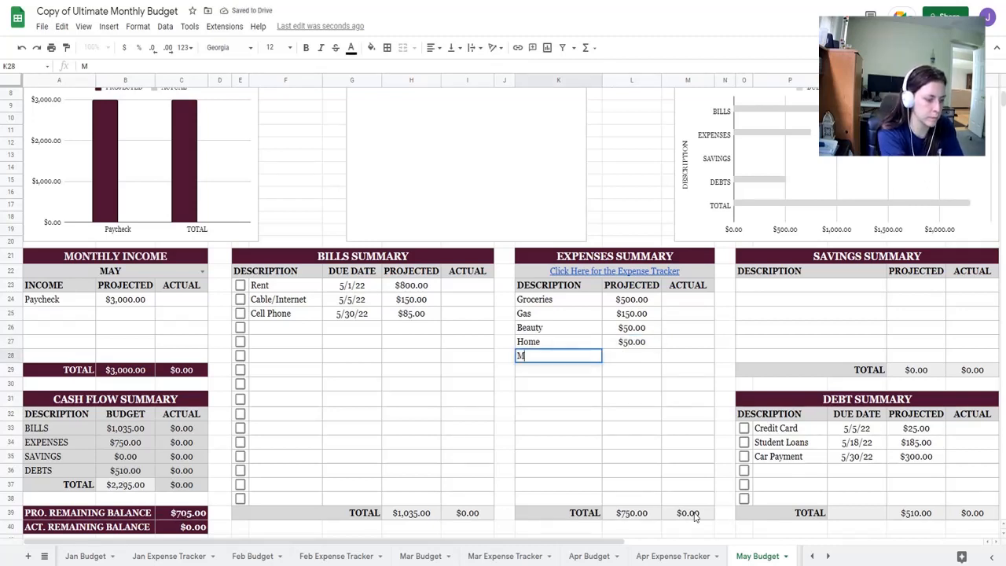
type("edical")
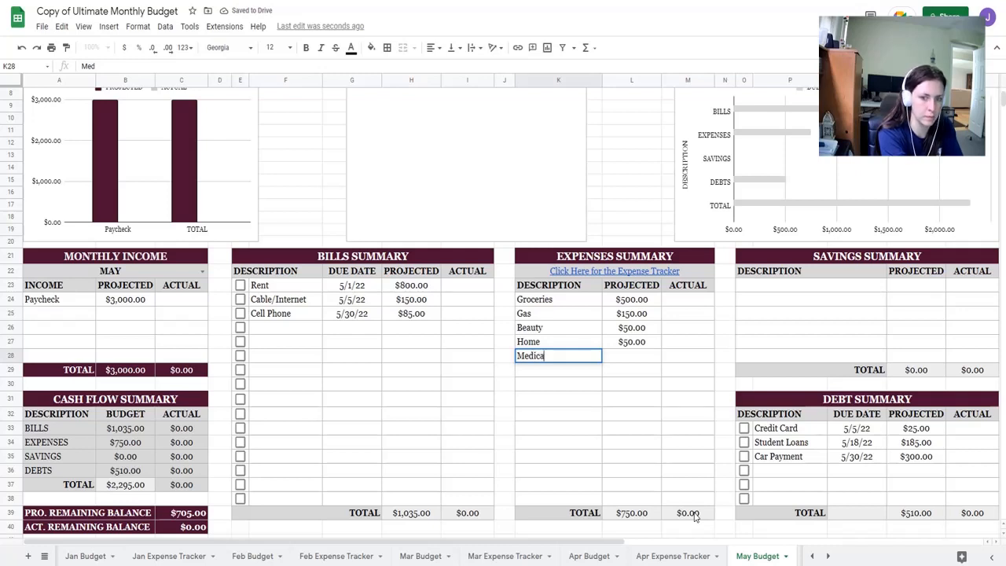
key("Tab")
type("50")
key("Return")
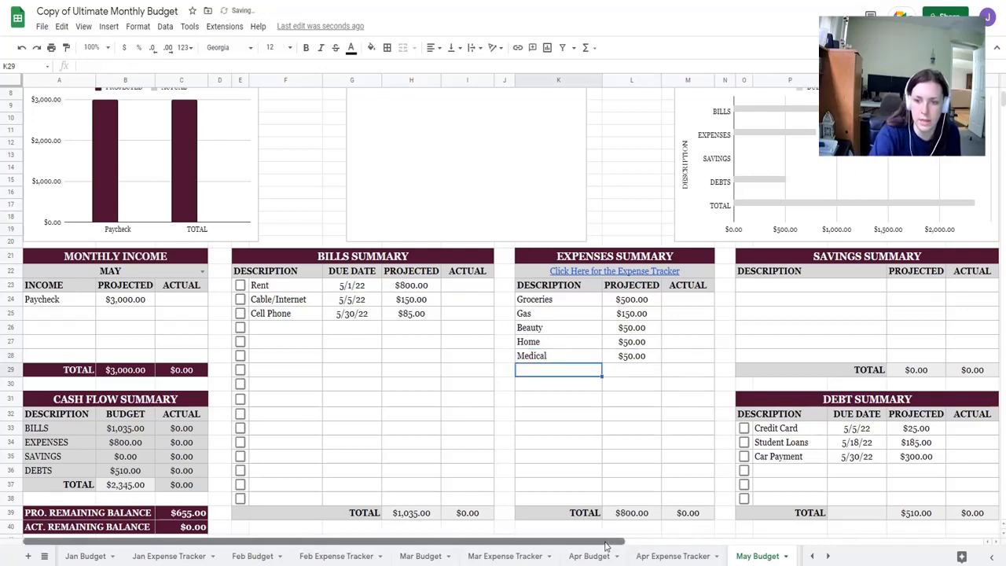
left_click_drag(628, 542, 683, 532)
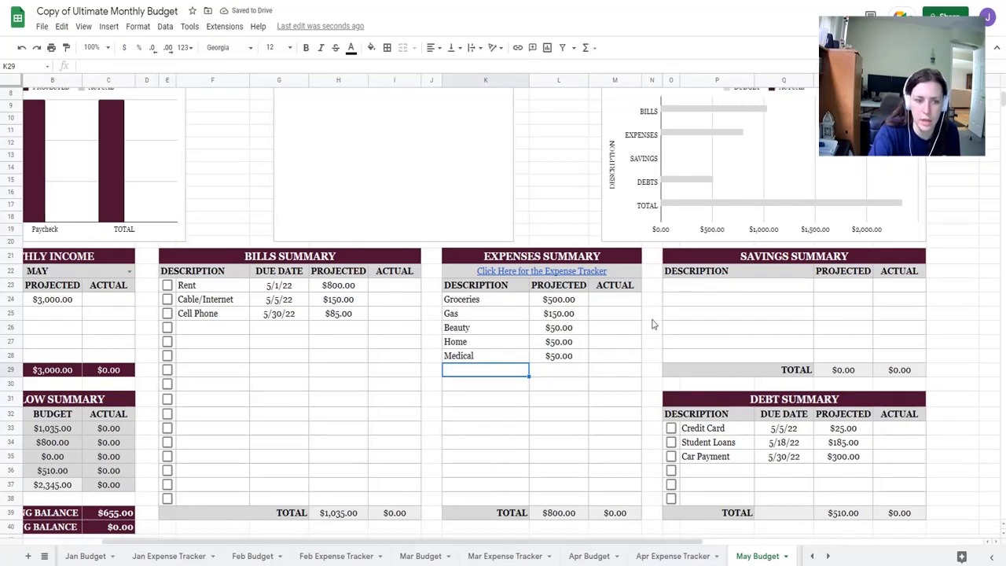
left_click_drag(369, 542, 322, 542)
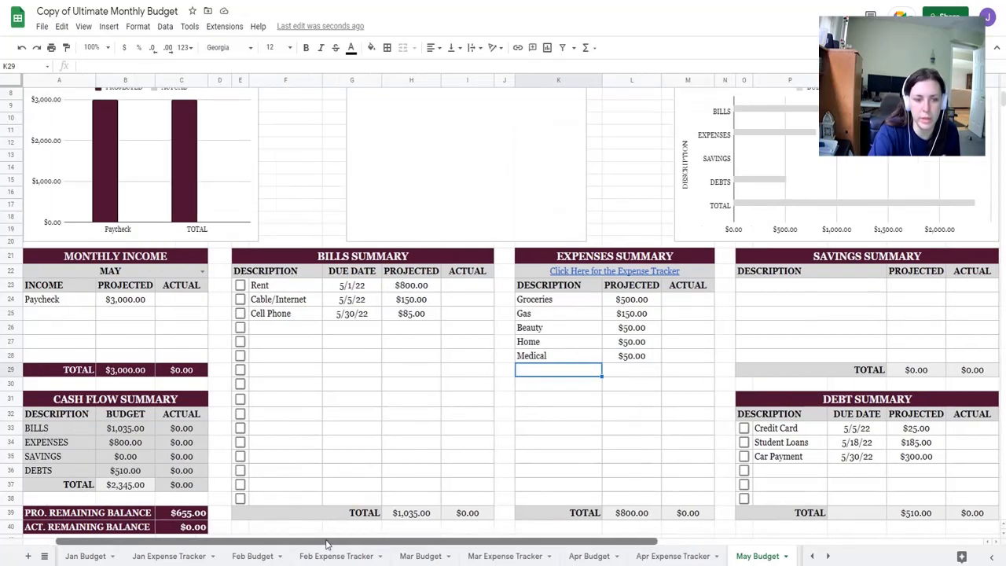
Enter Emergency Fund as the first item in the Savings Summary with a projected amount of 300
left_click(198, 515)
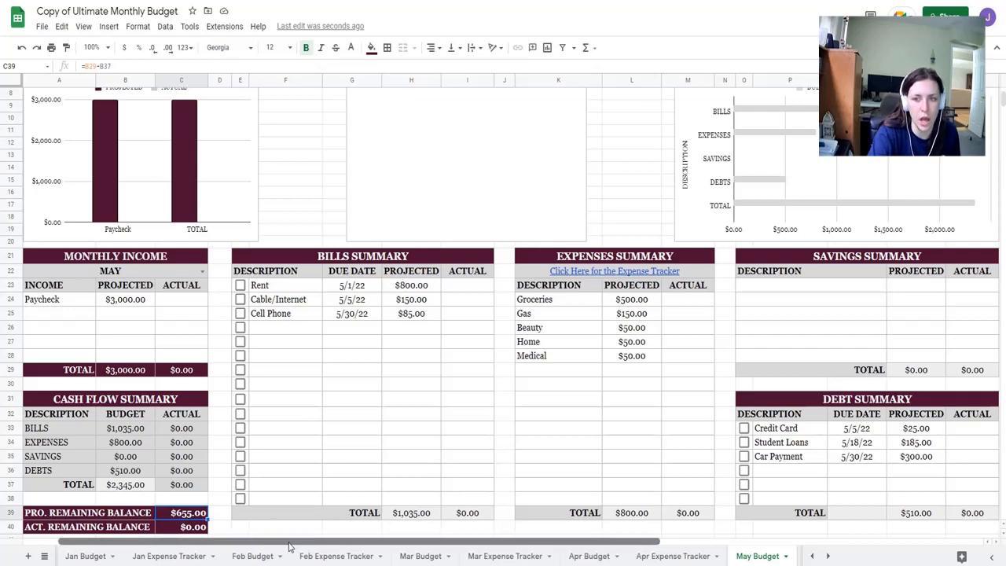
left_click_drag(303, 543, 314, 546)
left_click(419, 465)
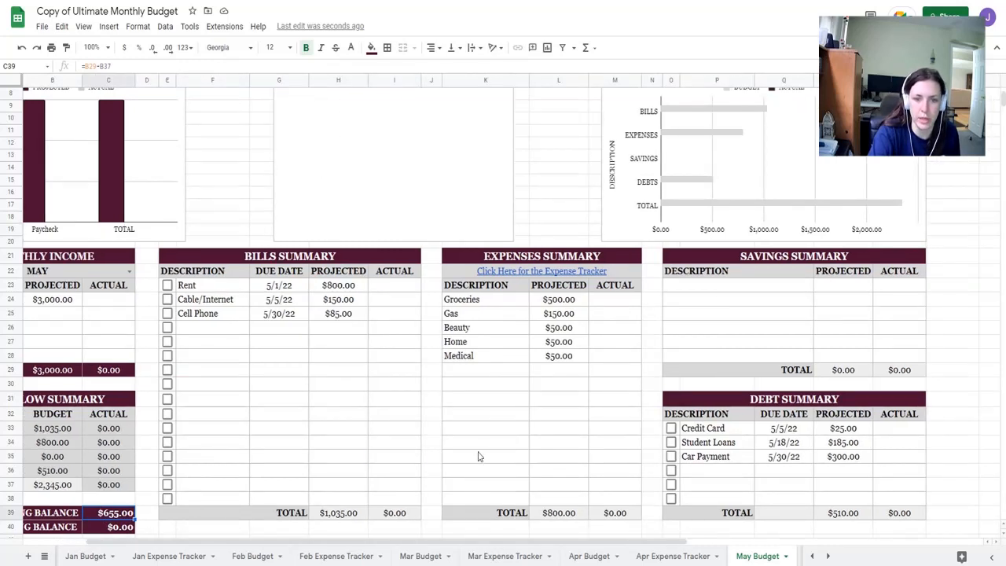
left_click(740, 289)
type("E")
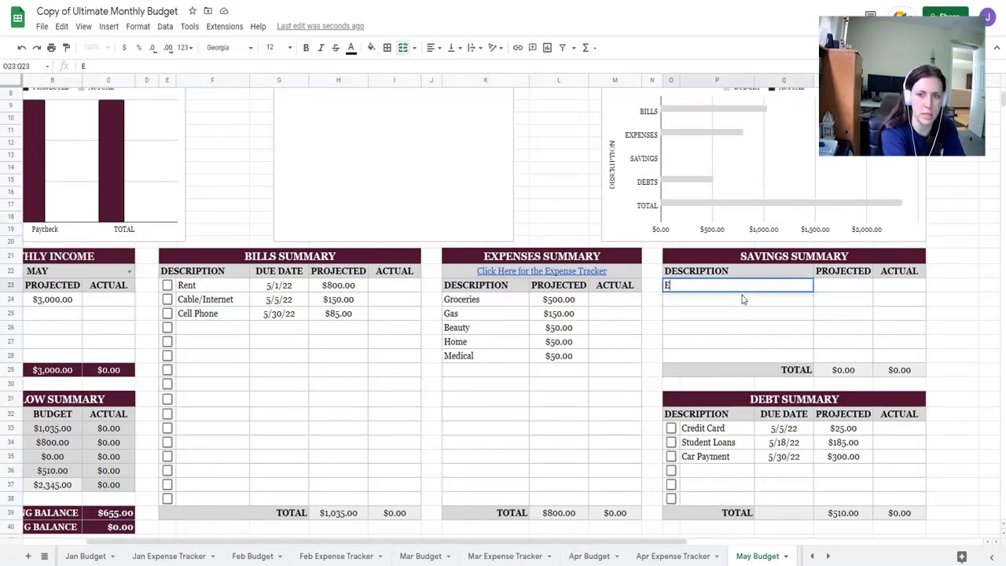
type("mergency")
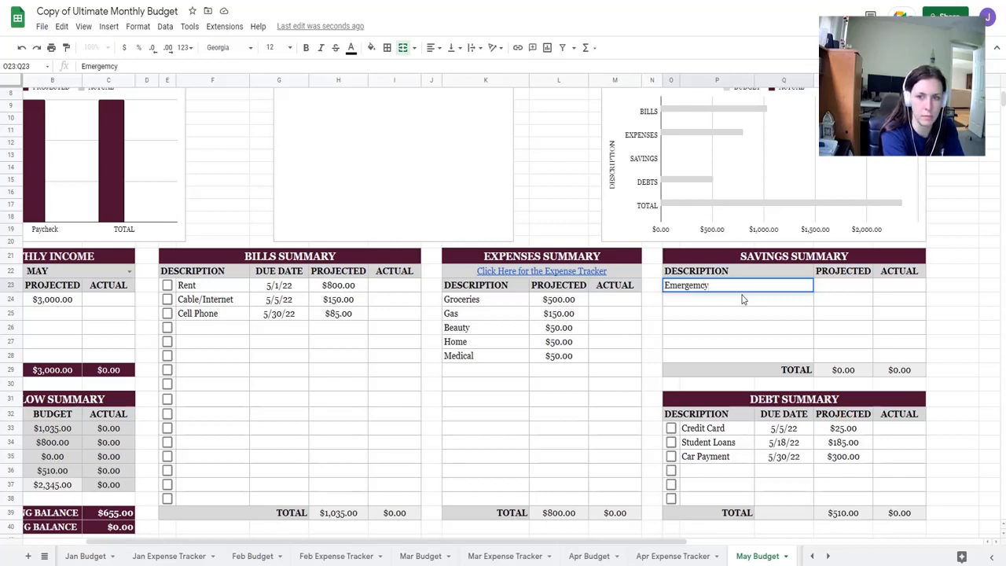
key("BackSpace")
key("BackSpace")
key("BackSpace")
type("ncy F")
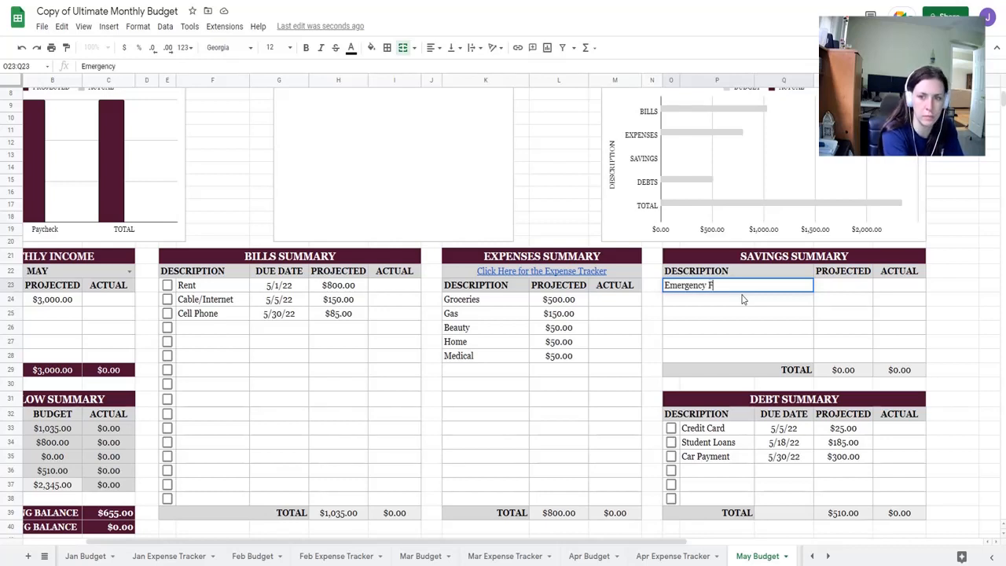
type("und")
key("Tab")
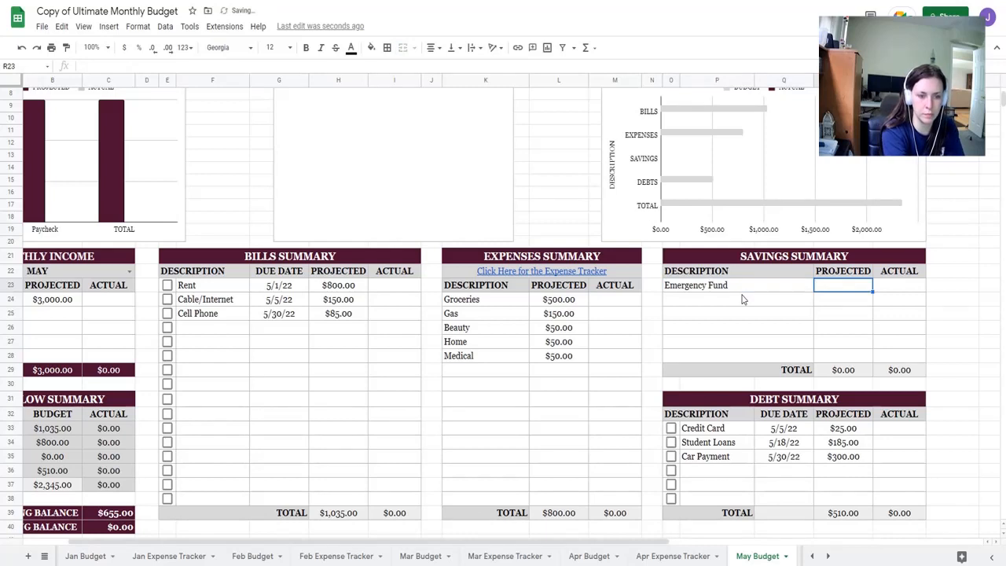
type("300")
key("Return")
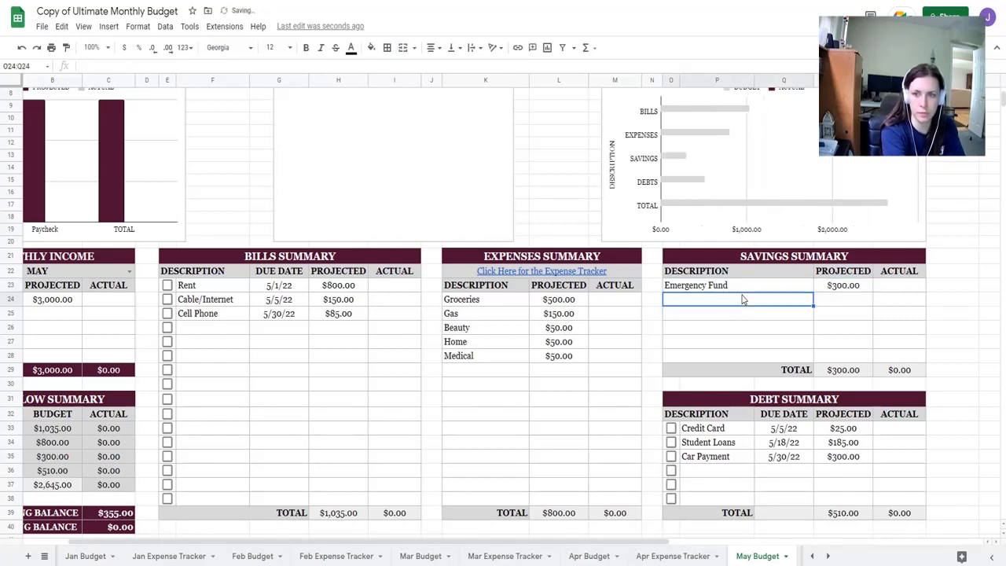
Add a New Car savings item below Emergency Fund with a projected amount of 200
type("C")
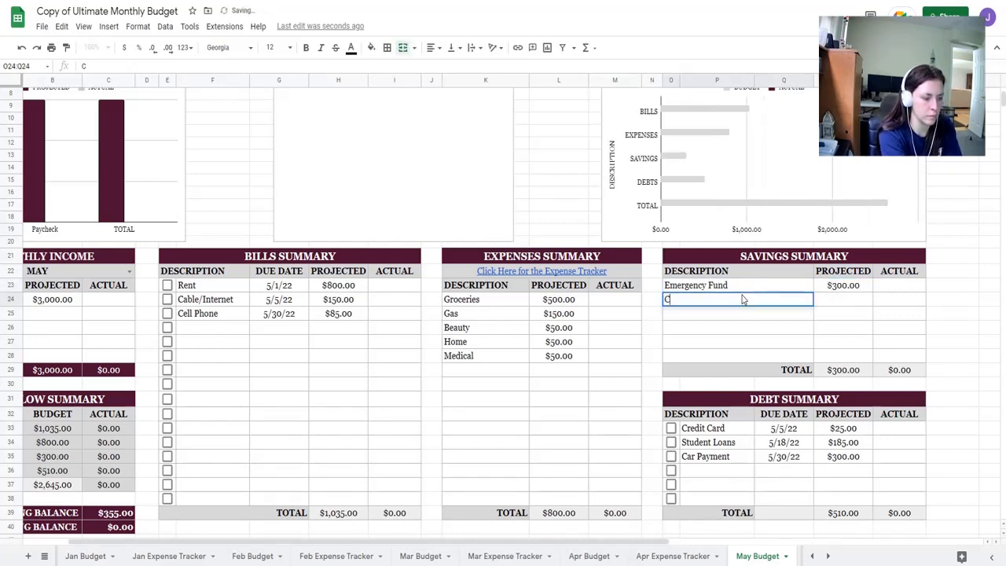
type("ew Car")
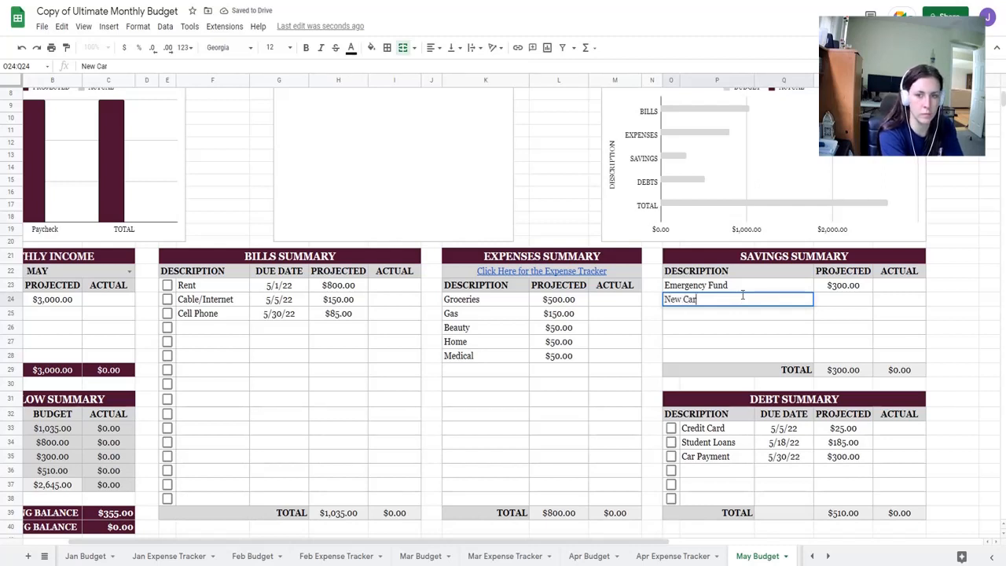
key("Tab")
type("200")
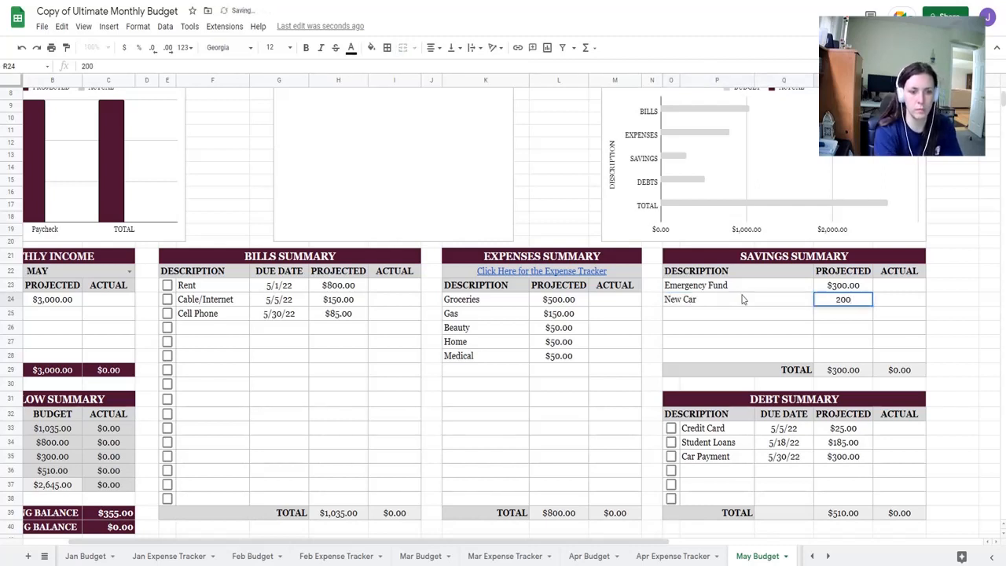
key("Return")
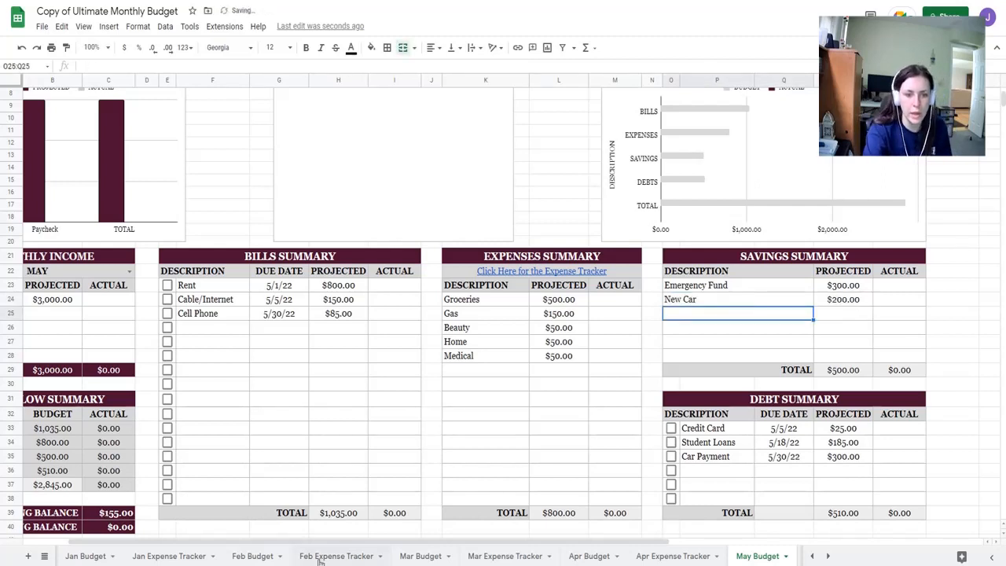
Check the projected remaining balance and open the May Expense Tracker linked in the Expenses Summary
left_click(115, 515)
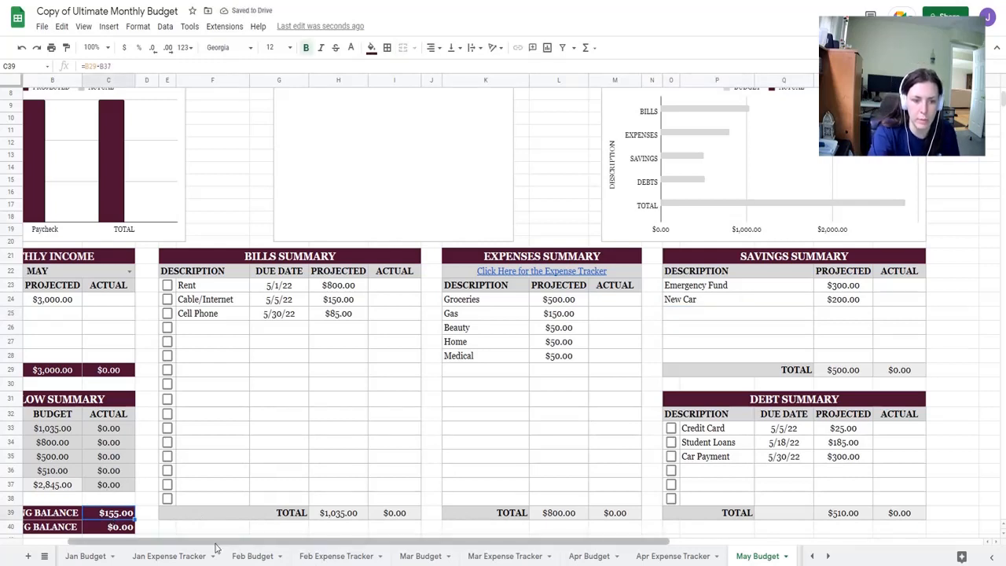
left_click_drag(189, 541, 147, 558)
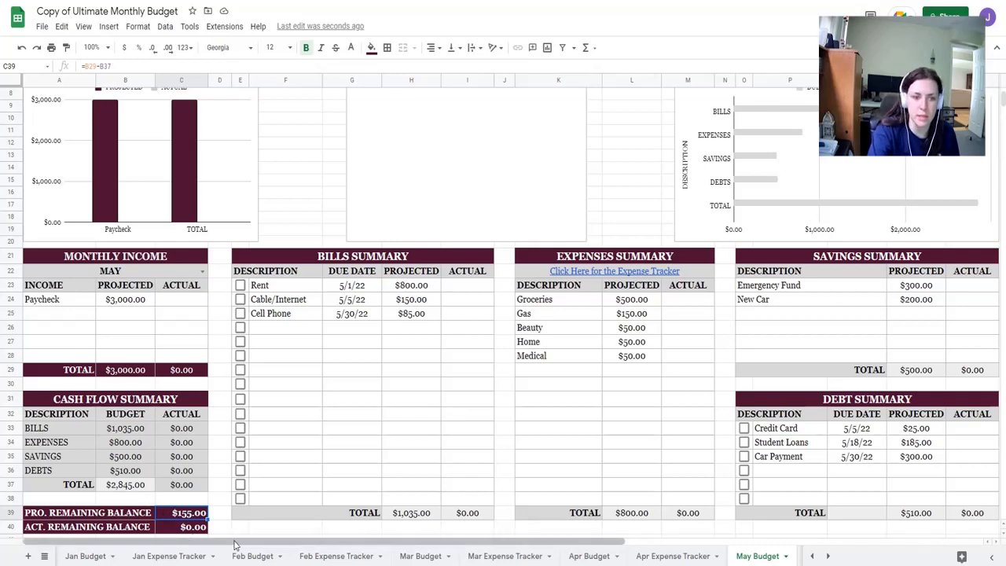
left_click_drag(234, 542, 254, 537)
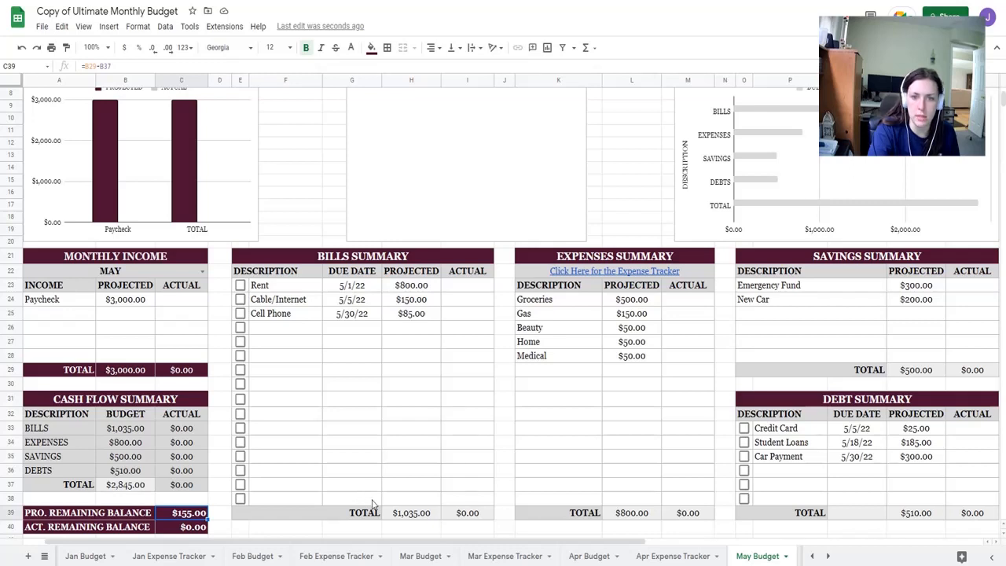
scroll(642, 474, "up", 2)
left_click(632, 489)
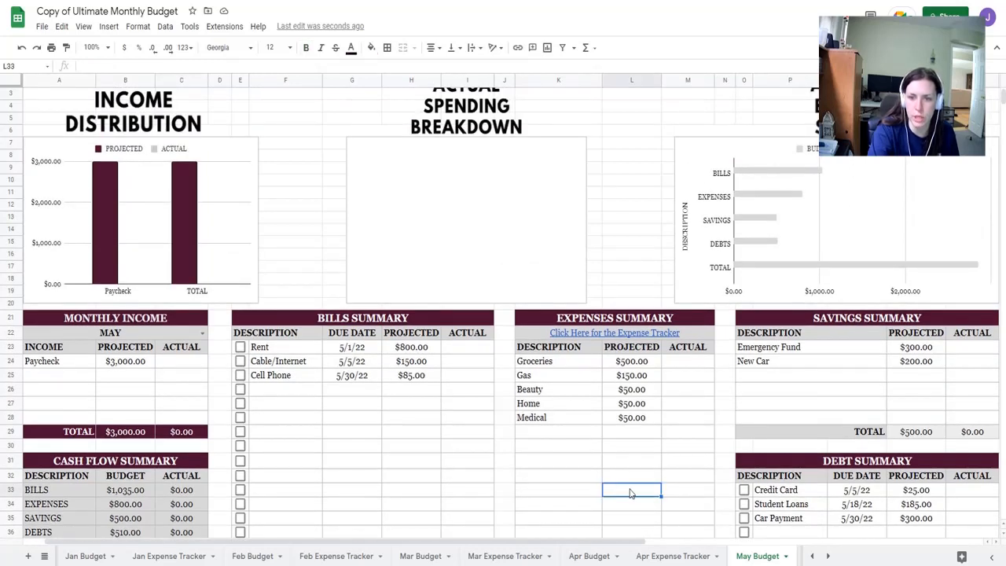
left_click(612, 336)
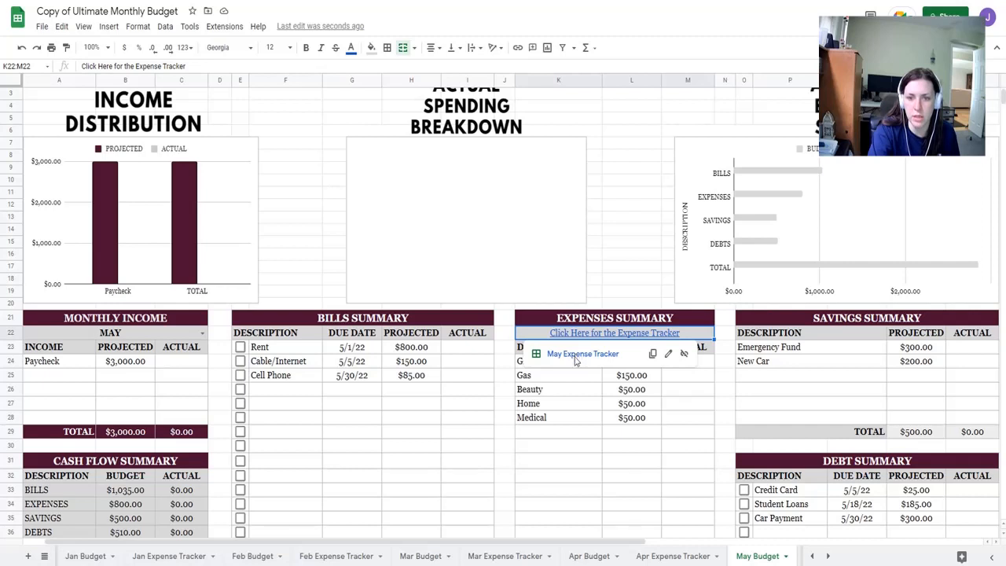
left_click(581, 353)
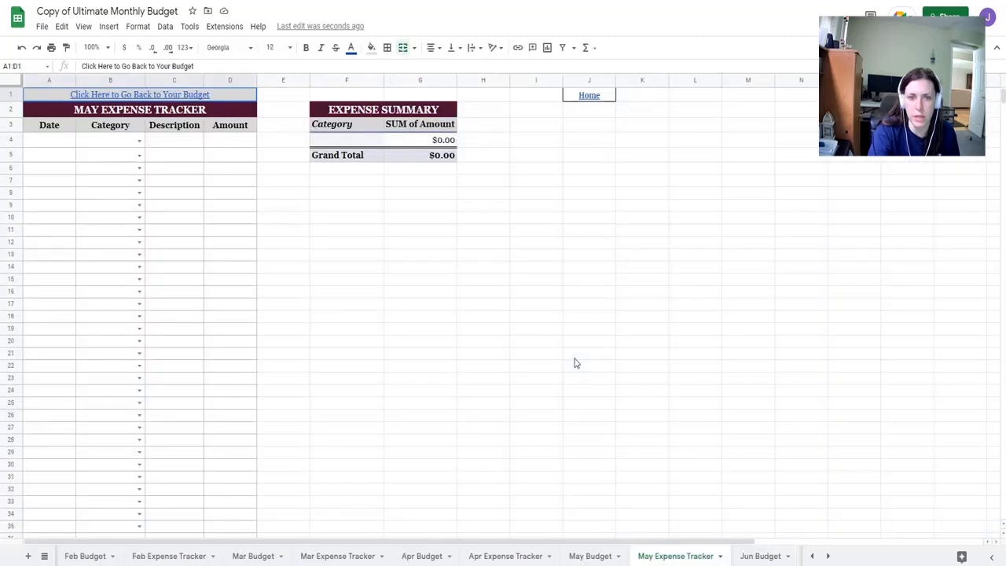
Log a first expense in the May Expense Tracker dated 5/3/22, category Gas, description Fuel, amount 60
left_click(62, 142)
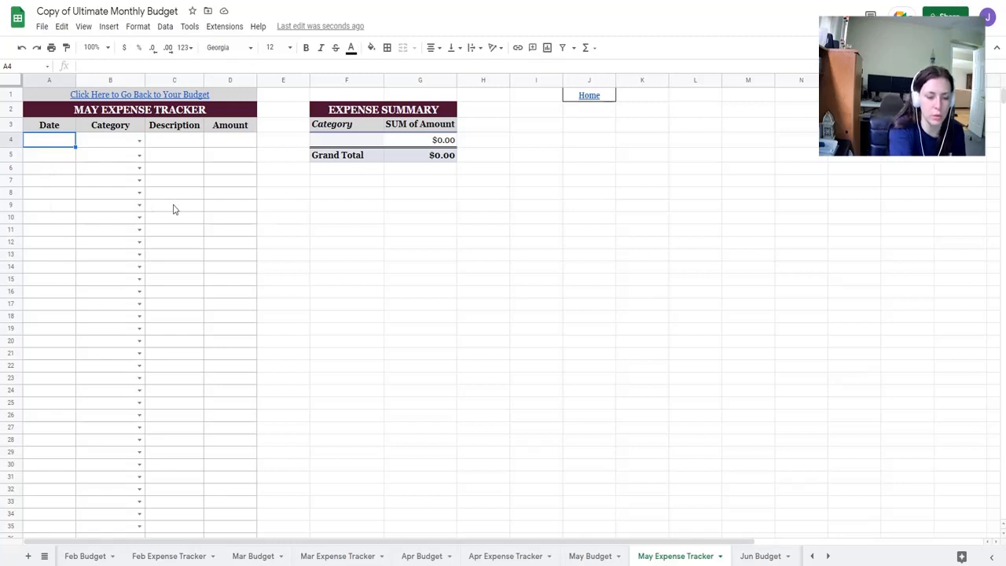
type("5/3/")
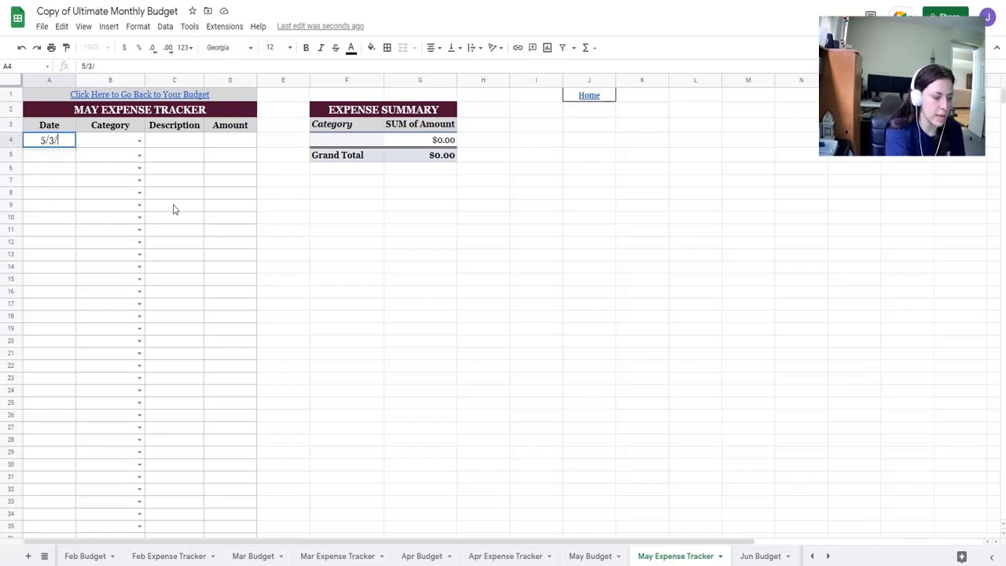
type("22")
key("Tab")
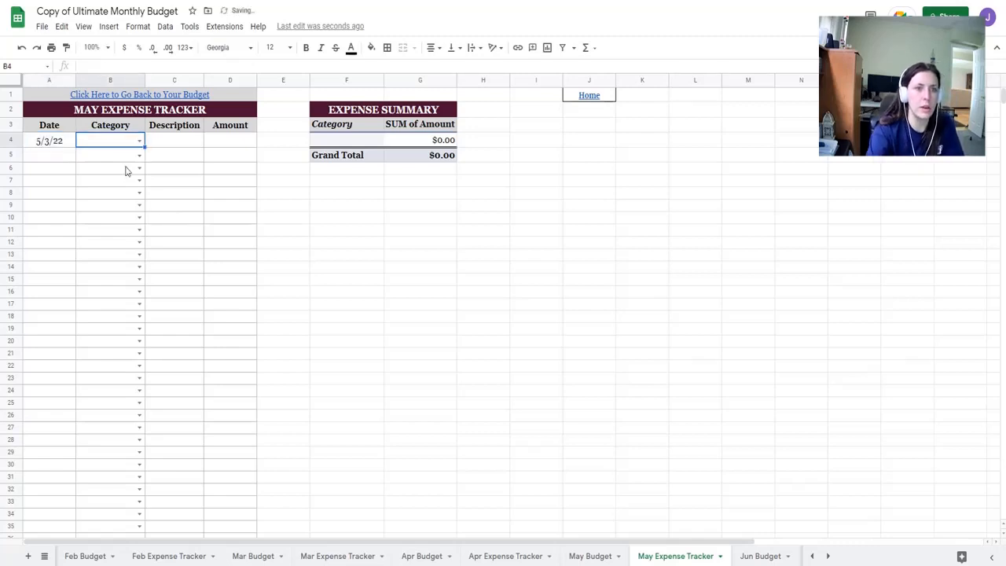
left_click(140, 142)
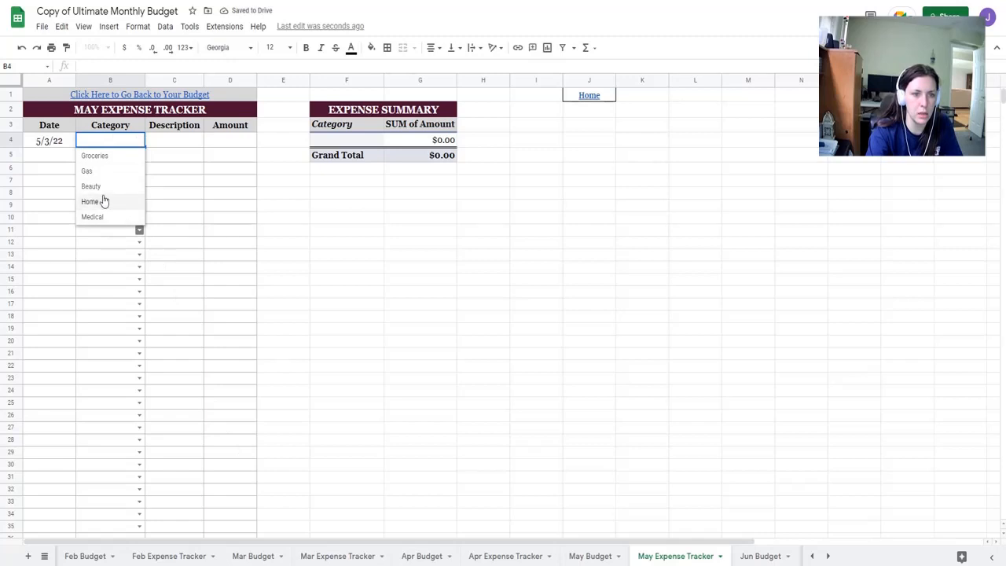
left_click(97, 171)
left_click(187, 142)
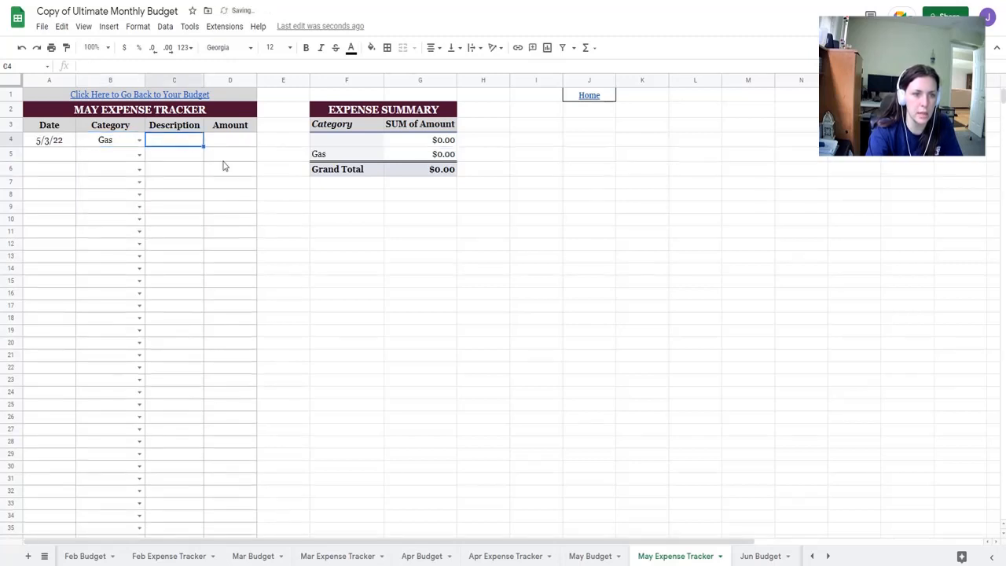
type("Fuel")
key("Tab")
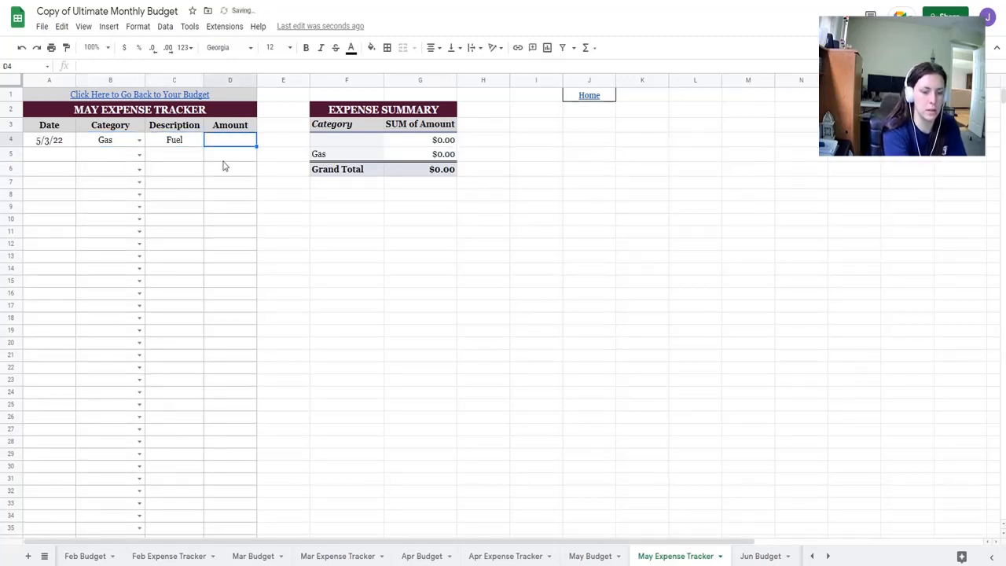
type("60")
key("Return")
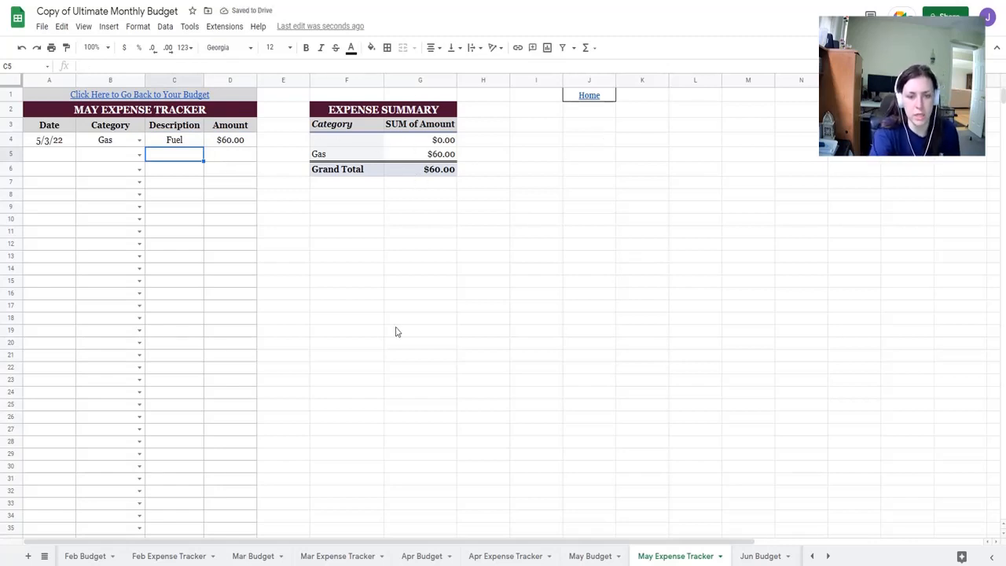
Return to the May Budget sheet and add a Takeout expense below Medical with a projected amount of 20
left_click(587, 555)
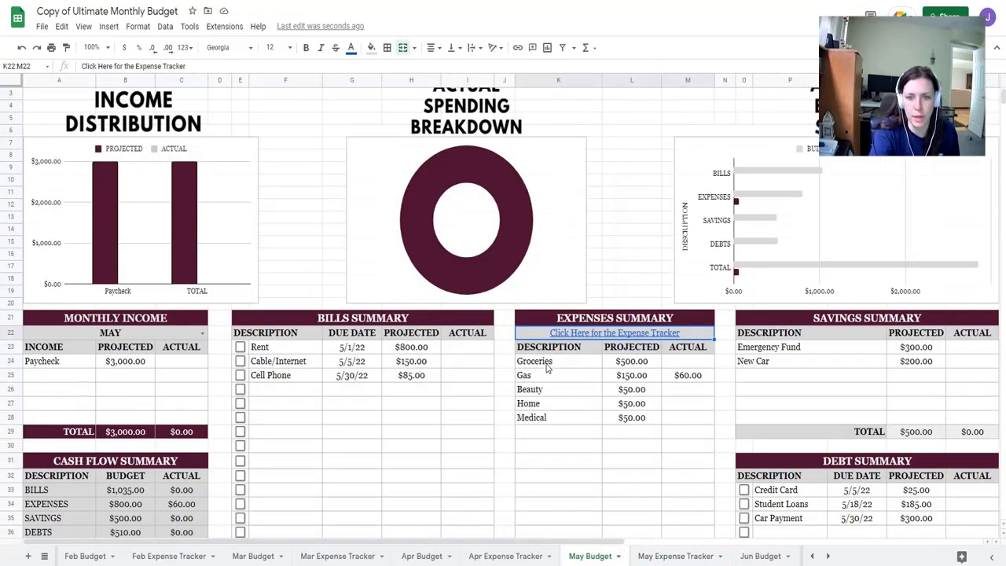
left_click(571, 436)
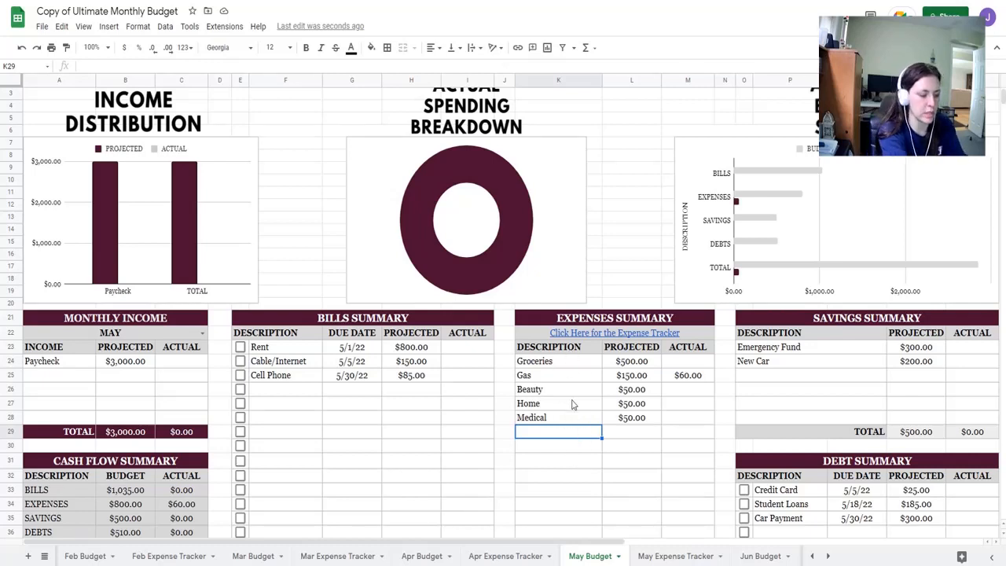
type("Takeout")
key("Tab")
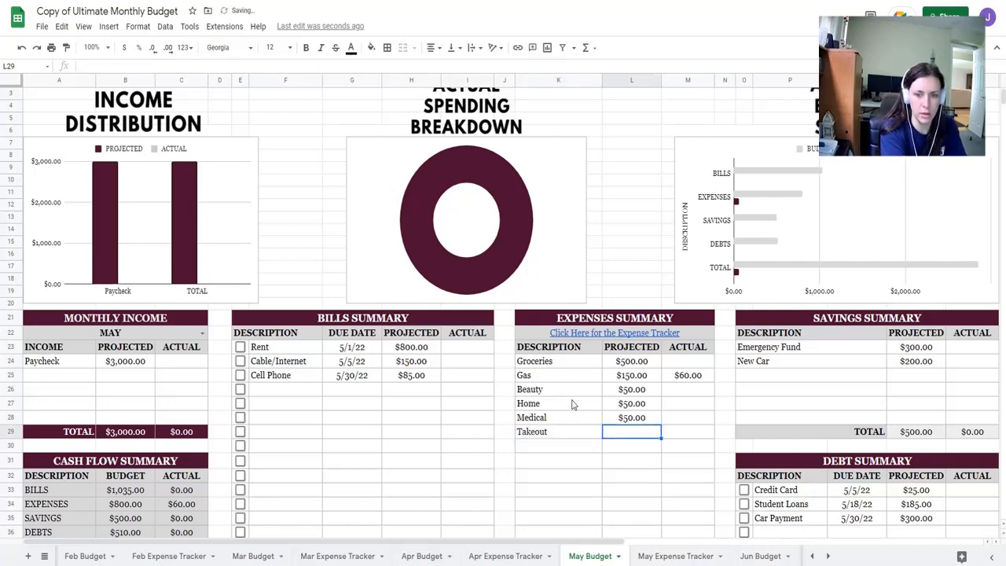
type("20")
key("Return")
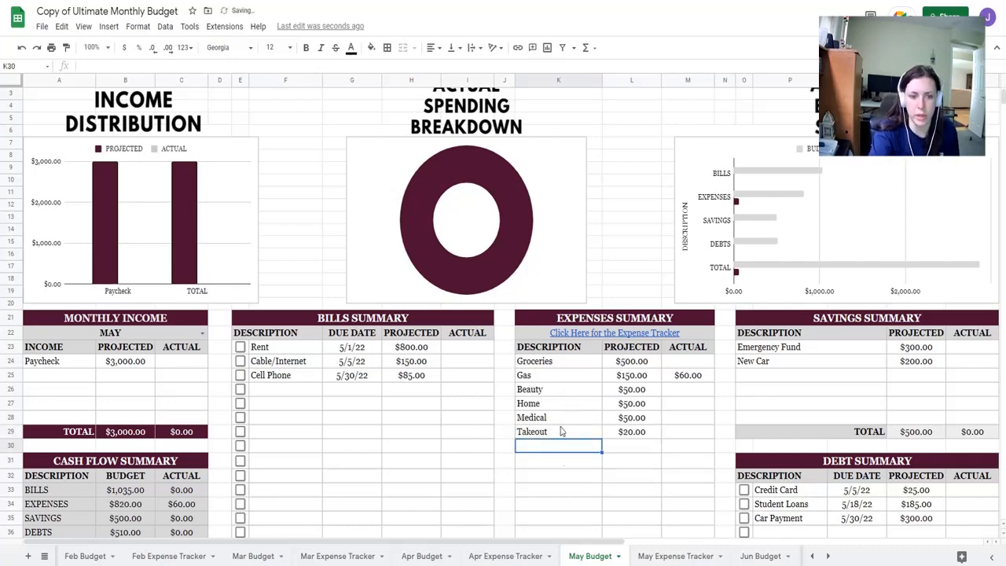
Set the projected amount of the New Car savings item to 150
scroll(548, 432, "down", 2)
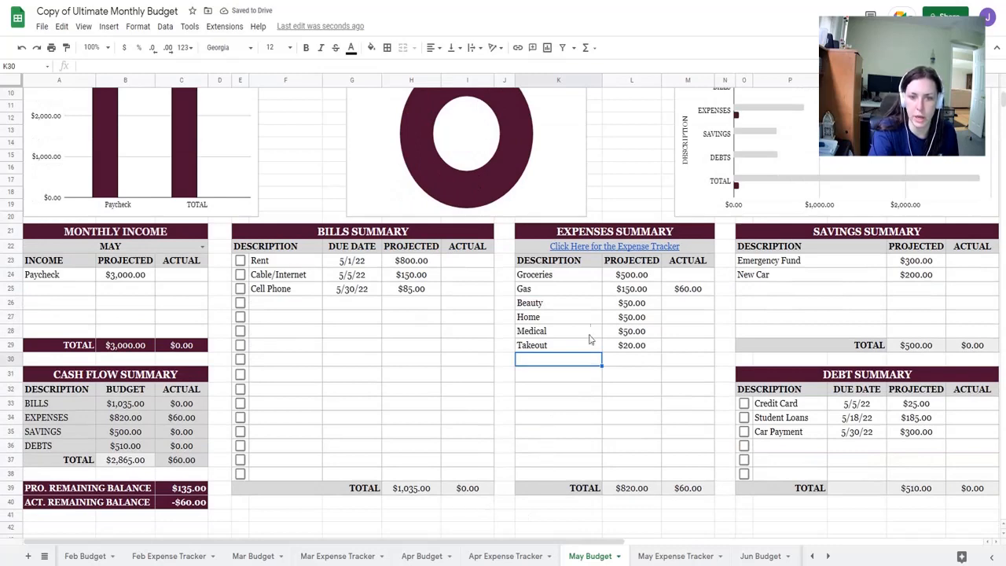
left_click(910, 276)
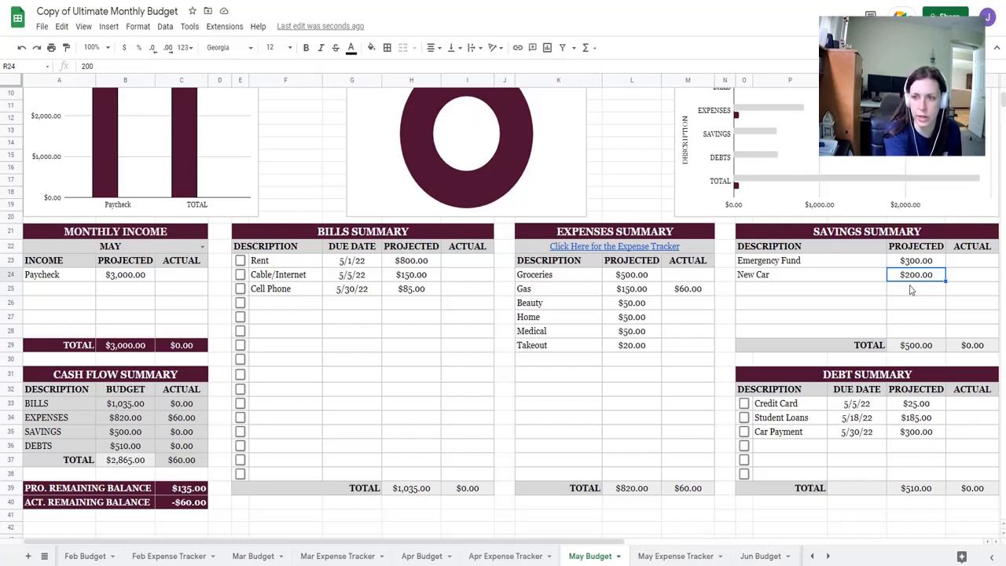
type("250")
key("BackSpace")
key("BackSpace")
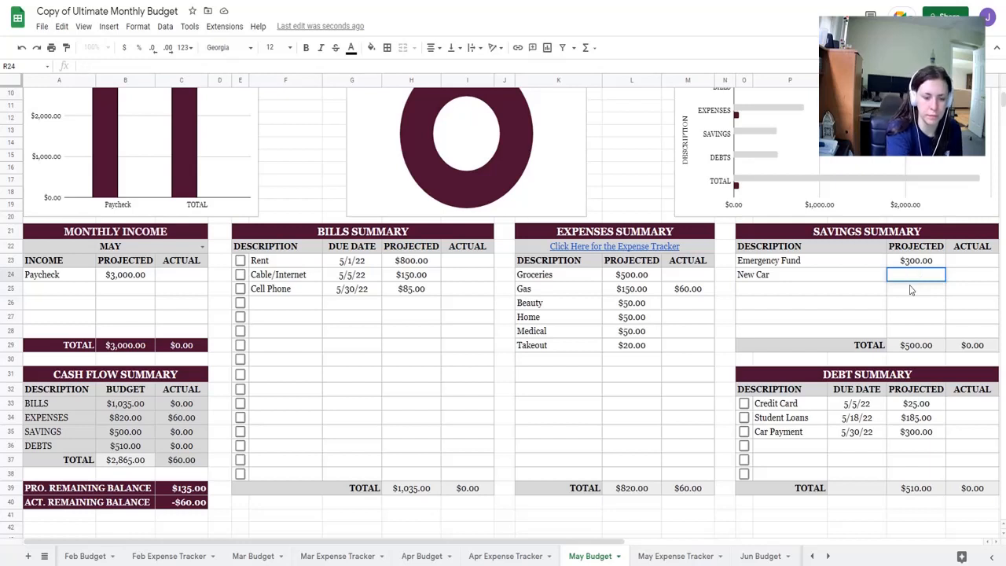
key("Return")
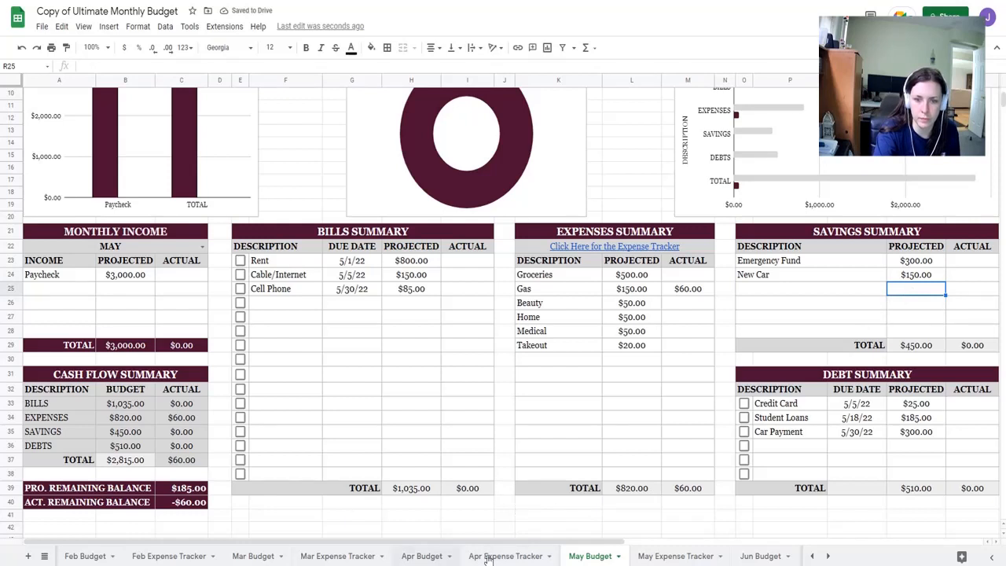
Open the linked May Expense Tracker and log an expense dated 5/5/22, category Groceries, description Food, amount 200
left_click(595, 247)
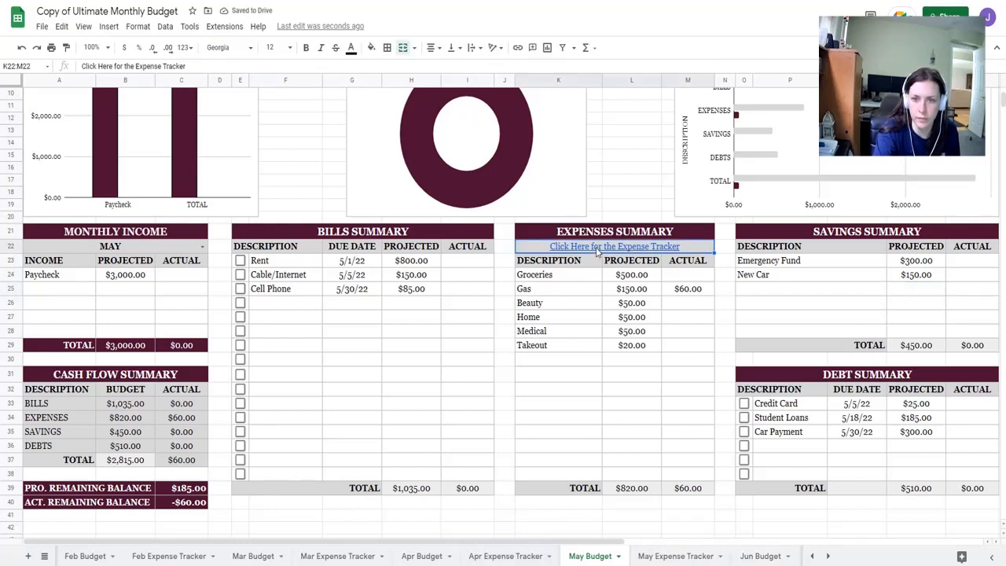
left_click(590, 269)
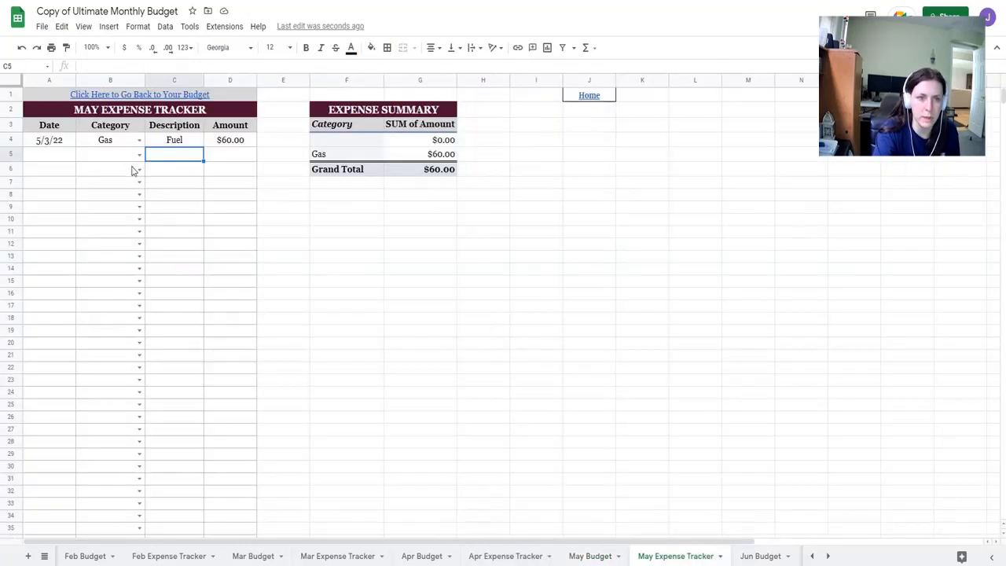
left_click(47, 154)
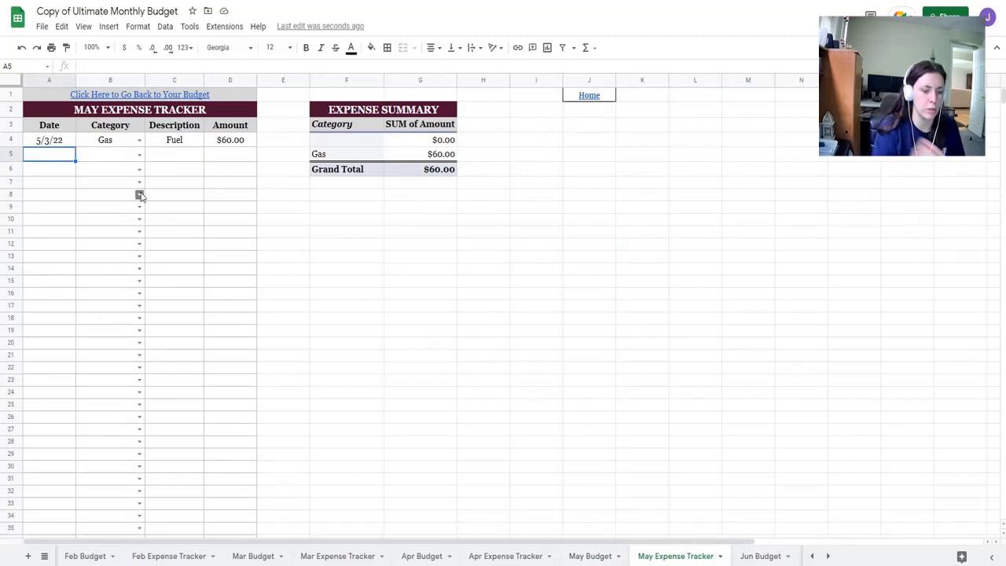
type("5/5")
key("Tab")
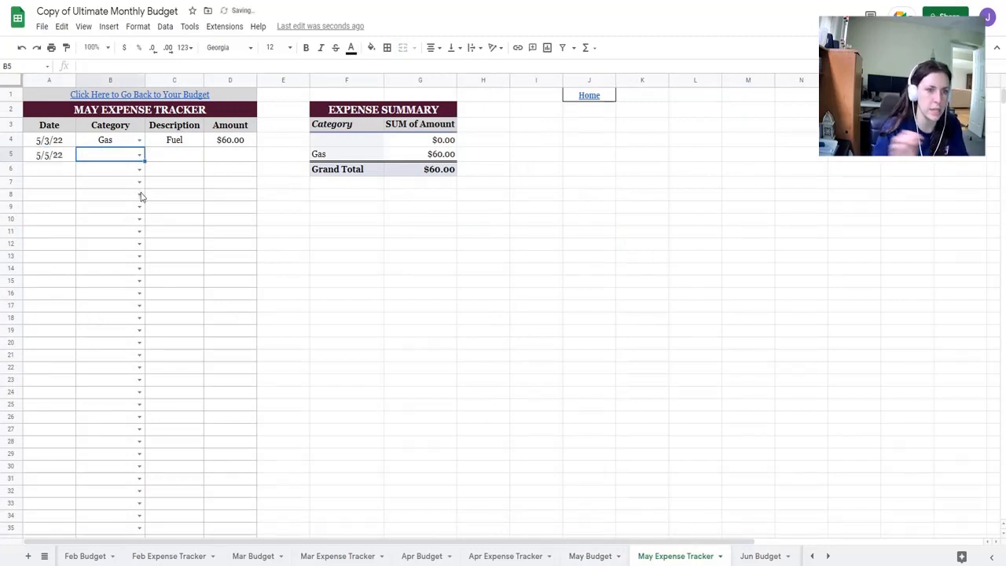
left_click(139, 154)
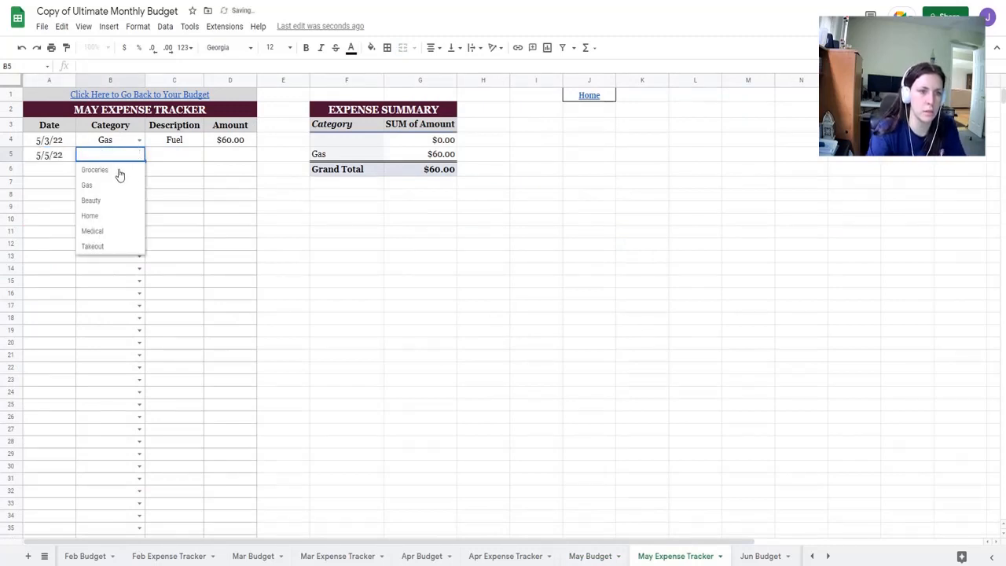
left_click(118, 170)
left_click(167, 161)
type("Food")
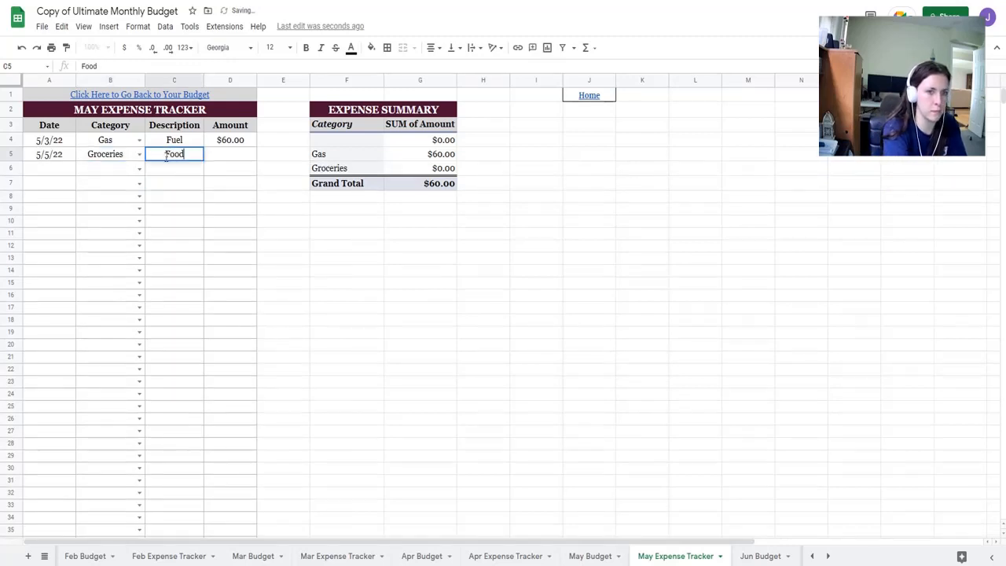
key("Tab")
type("200")
key("Return")
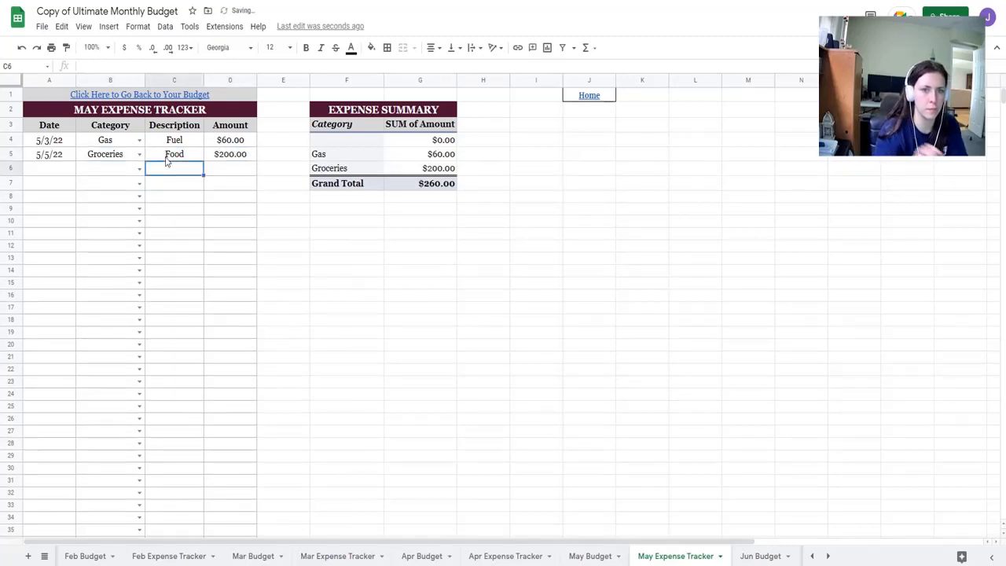
Log a third expense dated 5/6/22 with category Medical, description Prescription and amount 20
left_click(73, 172)
type("5")
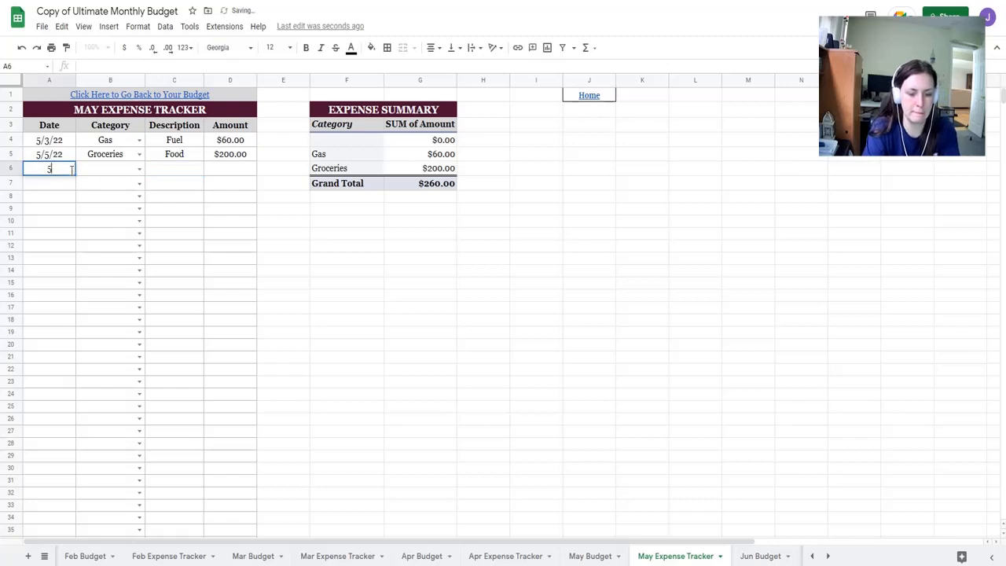
type("/6/22")
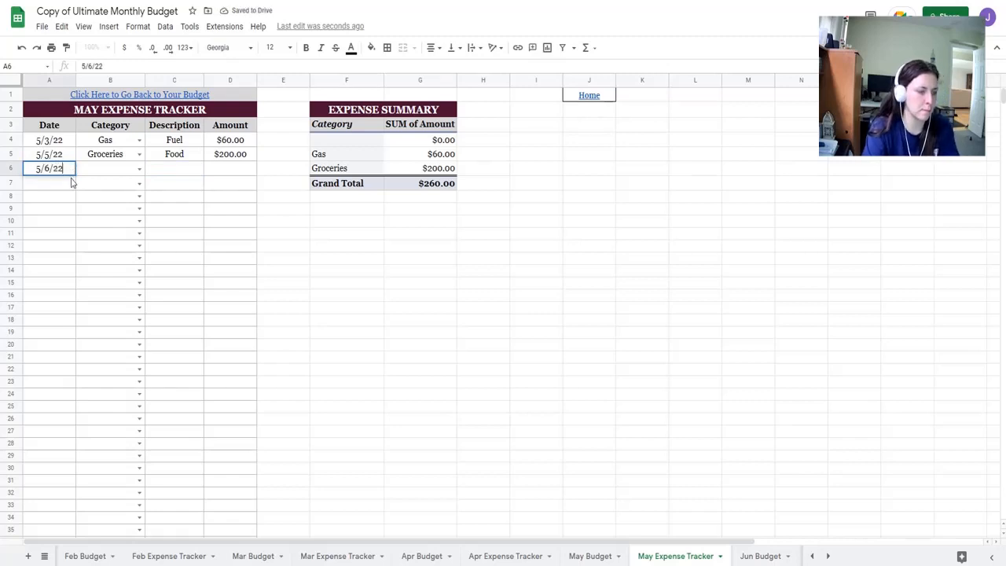
key("Tab")
left_click(139, 169)
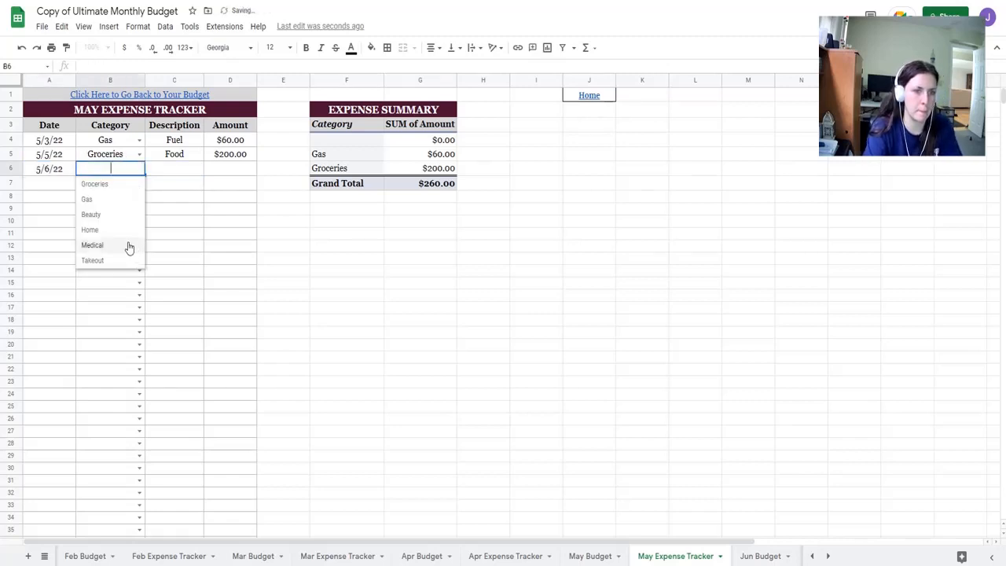
left_click(129, 245)
left_click(167, 174)
type("Prescription")
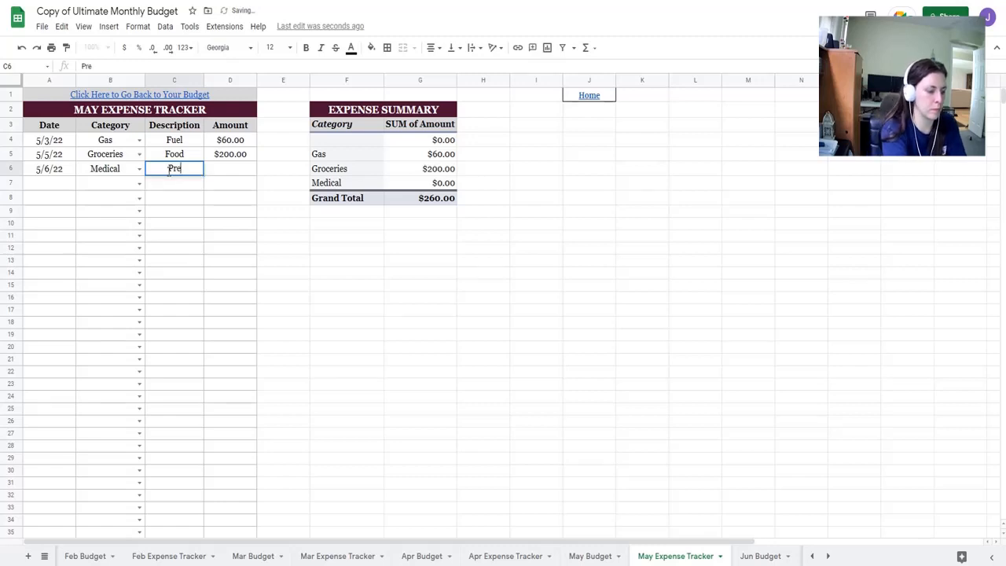
key("Tab")
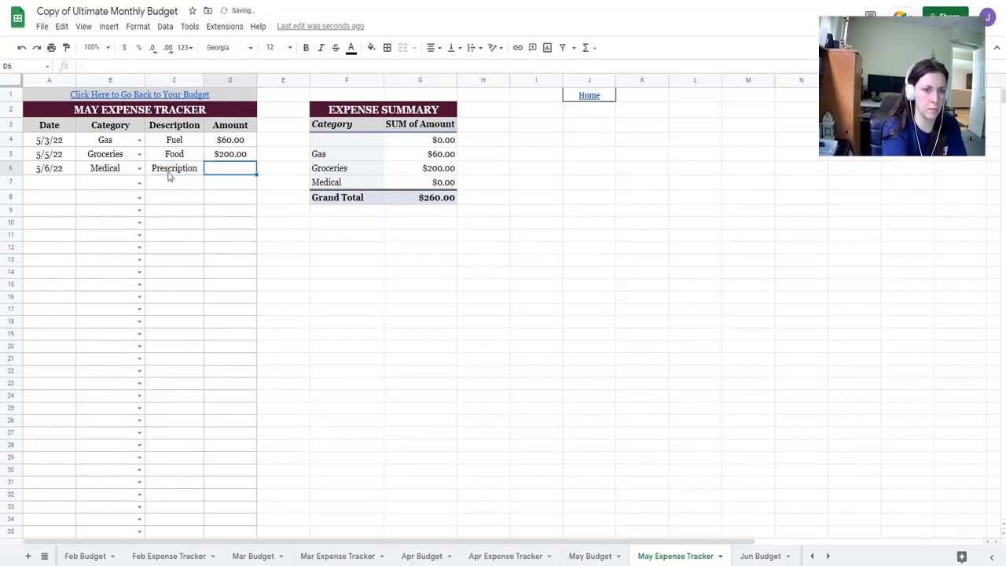
type("20")
left_click(164, 182)
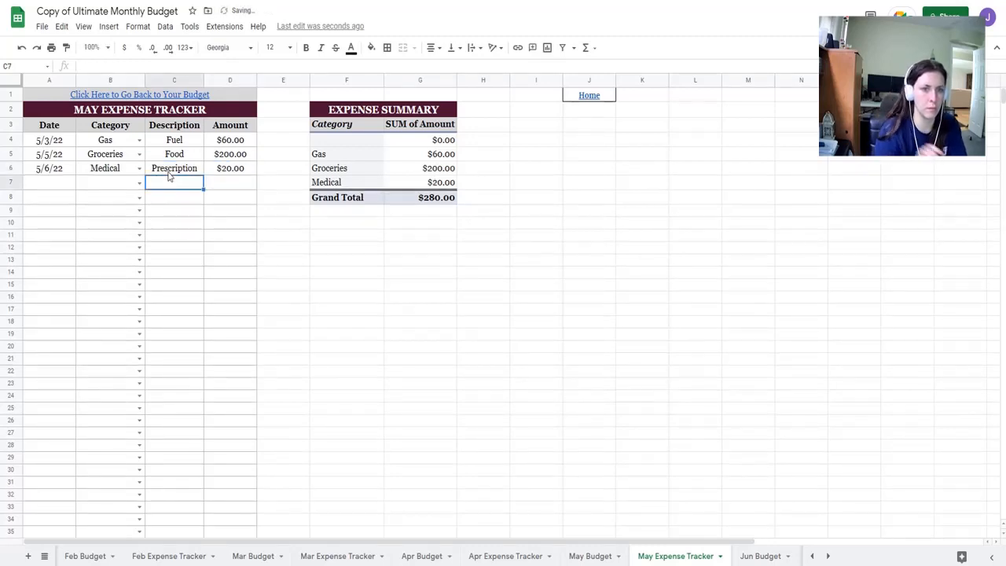
Log a second Gas expense dated 5/7/22 with description Fuel and amount 20
left_click(67, 184)
type("5/7/")
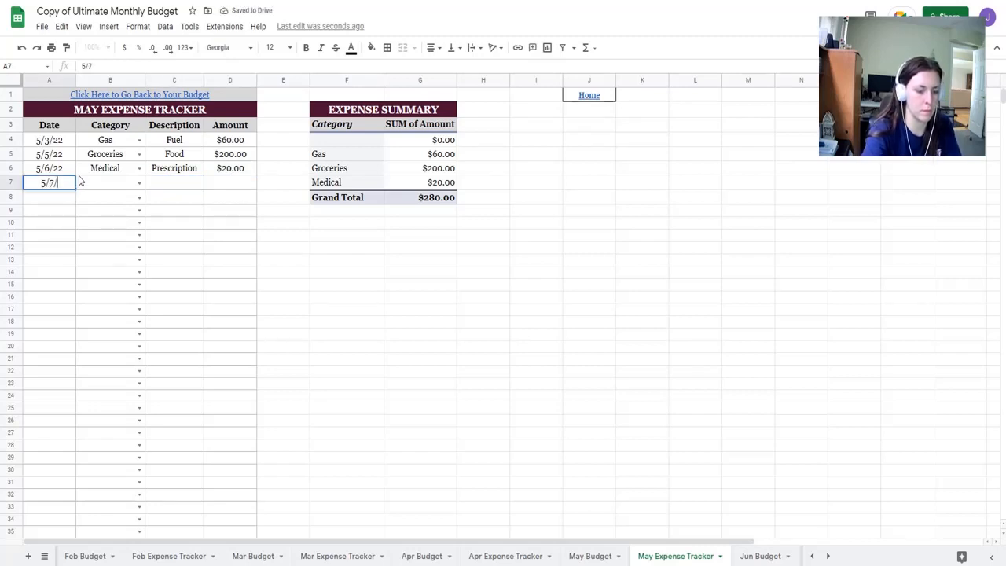
type("22")
key("Tab")
left_click(139, 183)
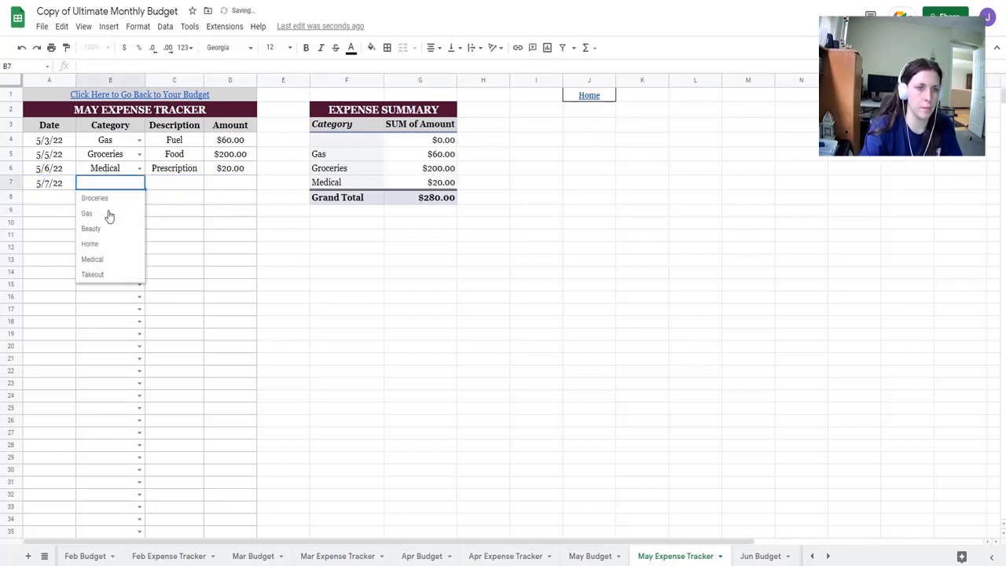
left_click(109, 214)
type("Fuel")
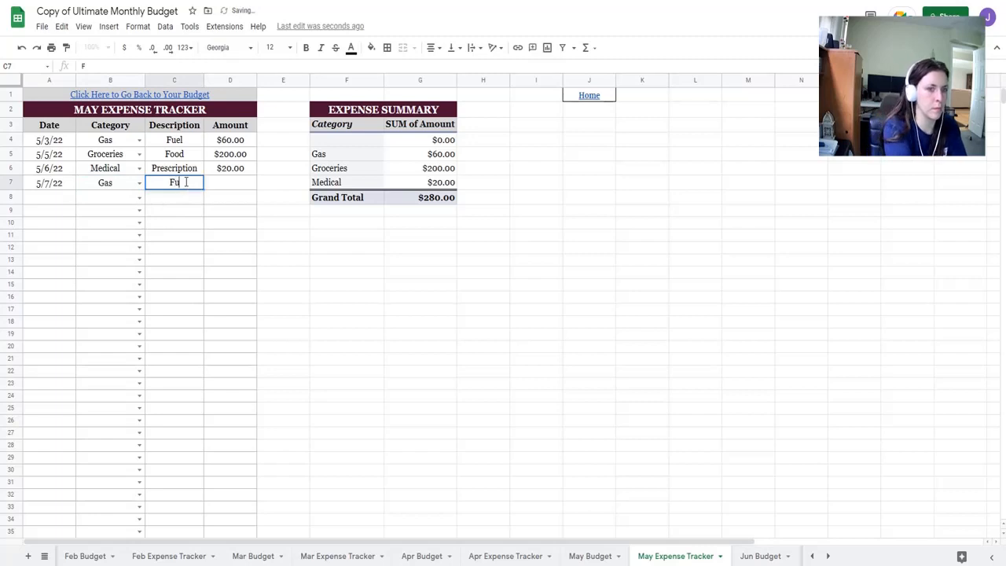
key("Tab")
type("20")
key("Return")
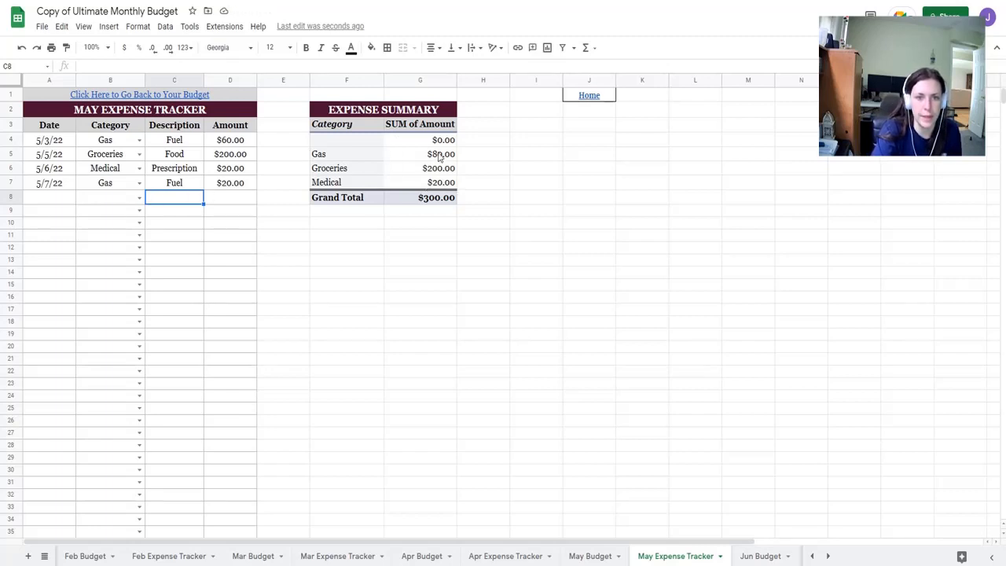
Compare the two Gas entries with the Gas sum in the Expense Summary and close the pivot table editor
left_click(338, 158)
left_click(125, 141)
left_click(114, 185)
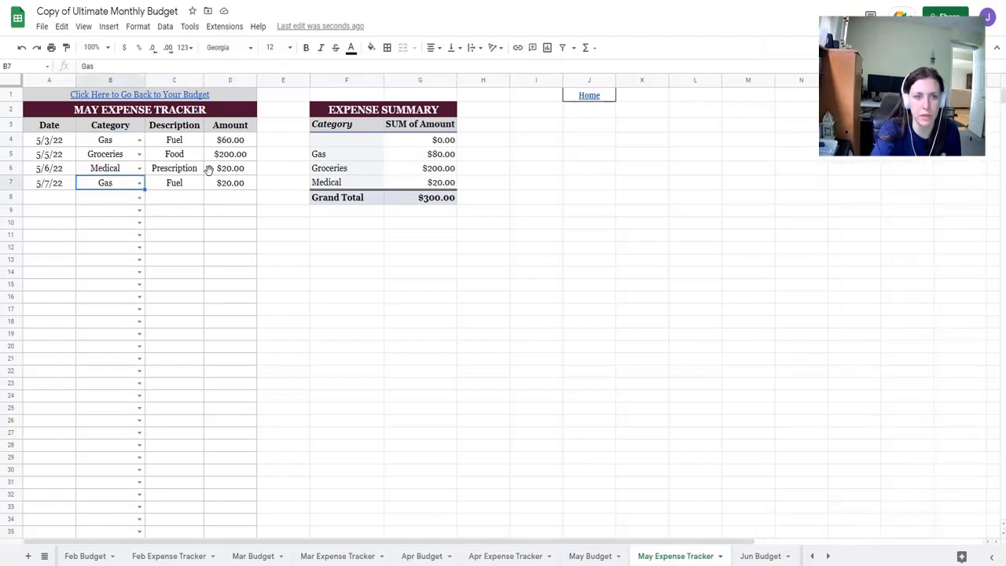
left_click(374, 164)
left_click(385, 161)
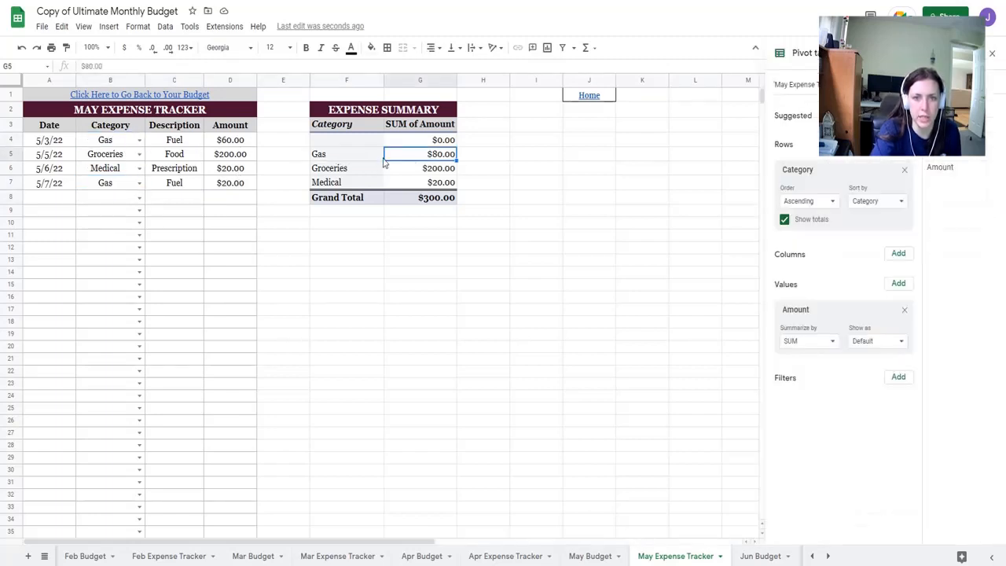
left_click(991, 53)
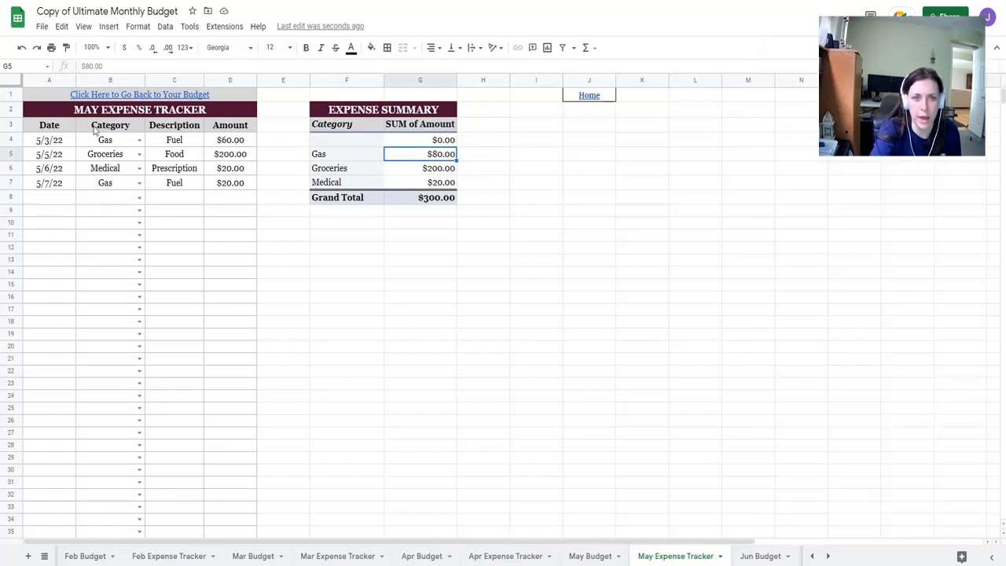
left_click(387, 275)
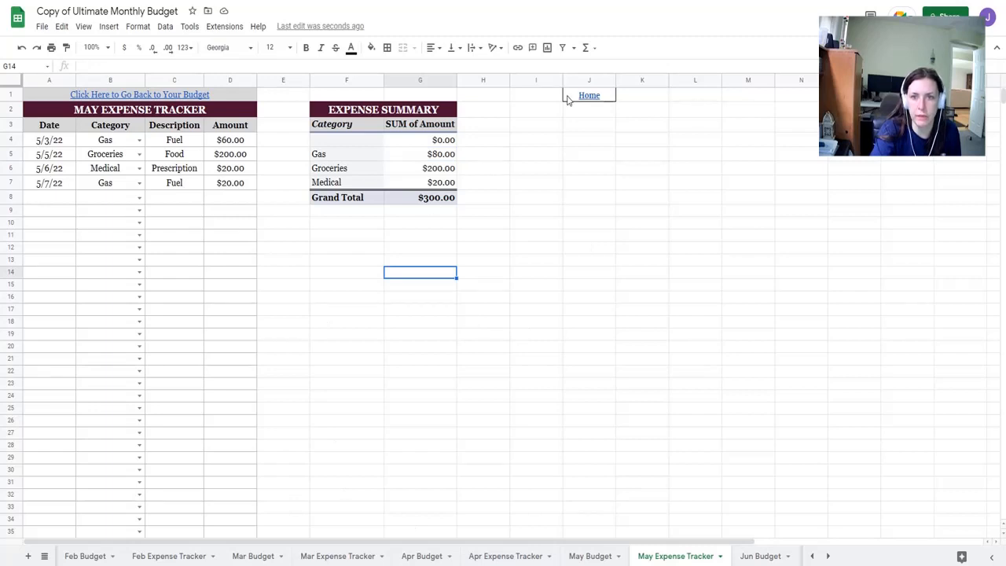
Go to the Dashboard through the Home link and open the May Budget sheet from there
left_click(592, 98)
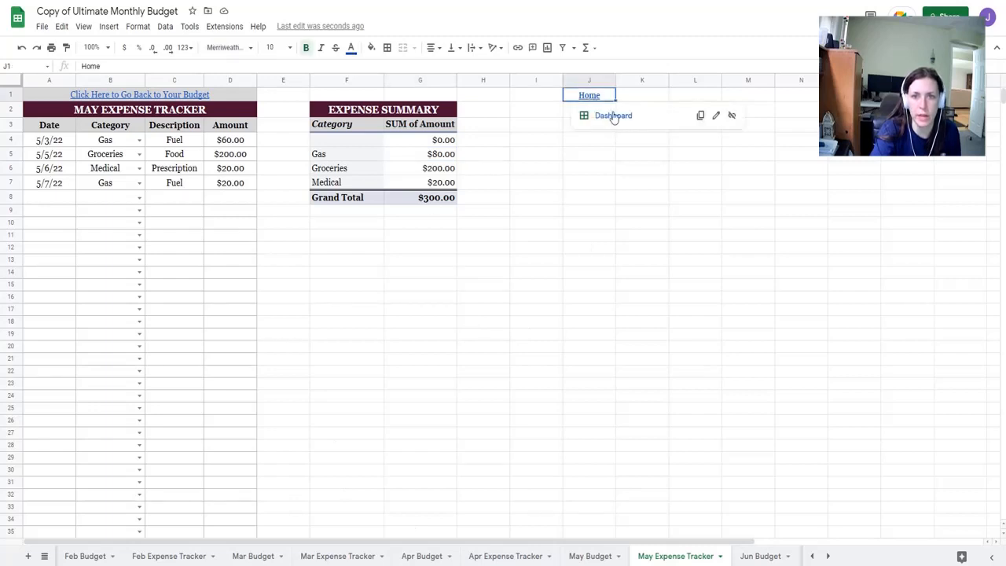
left_click(616, 118)
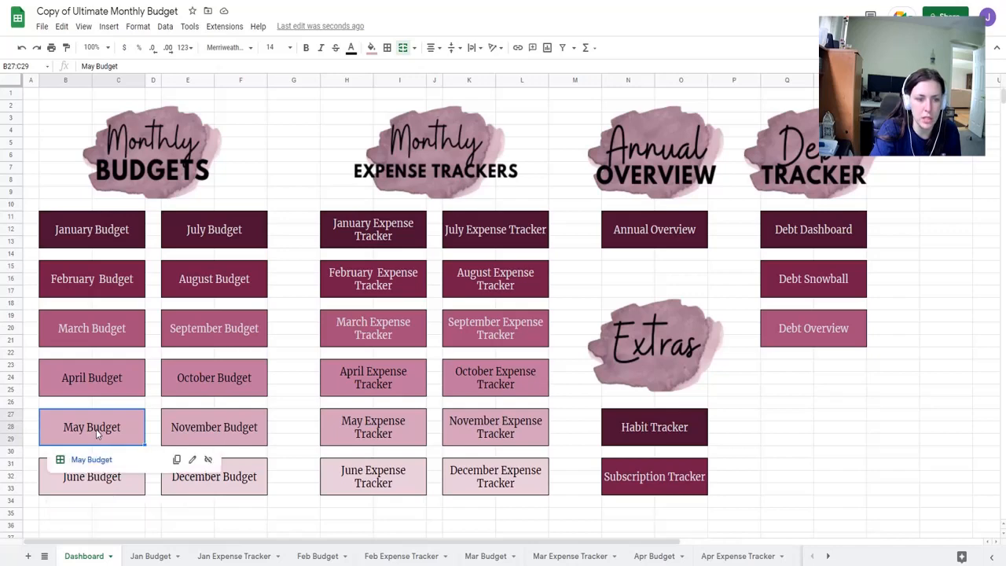
left_click(94, 465)
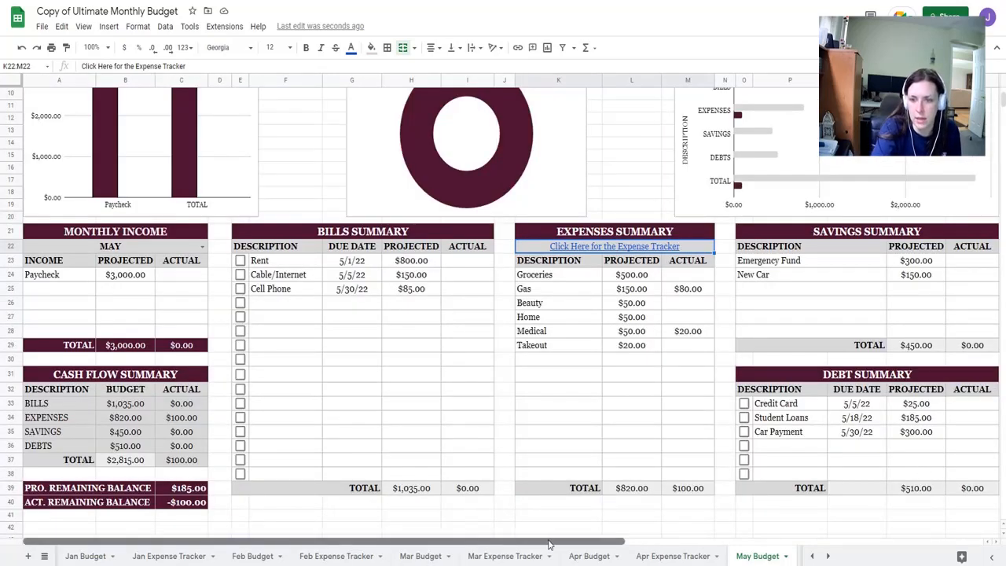
Examine the May Budget charts and the actual amounts in its income, bills, expenses, savings and debt summaries
left_click_drag(552, 542, 525, 535)
scroll(1001, 437, "up", 1)
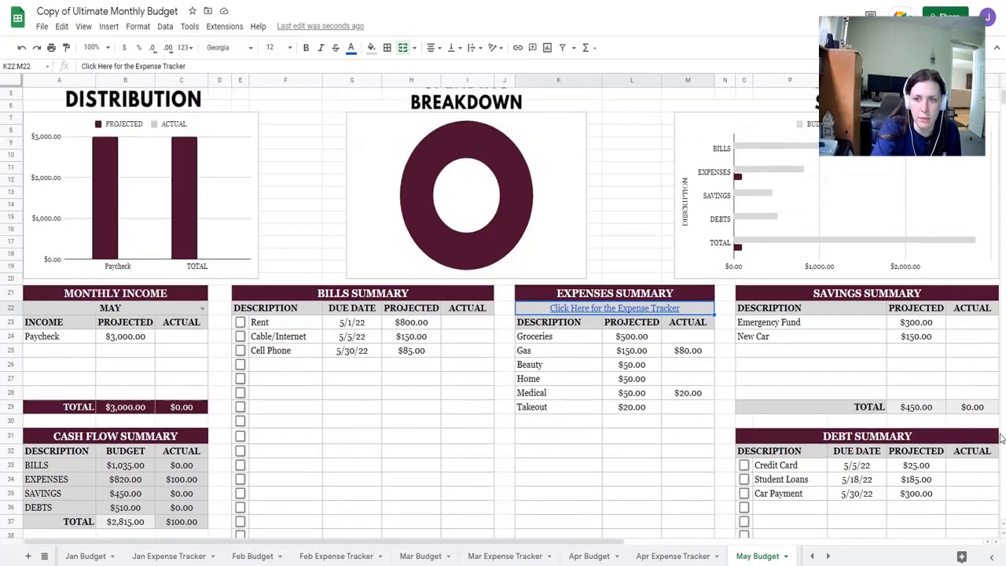
scroll(929, 424, "down", 3)
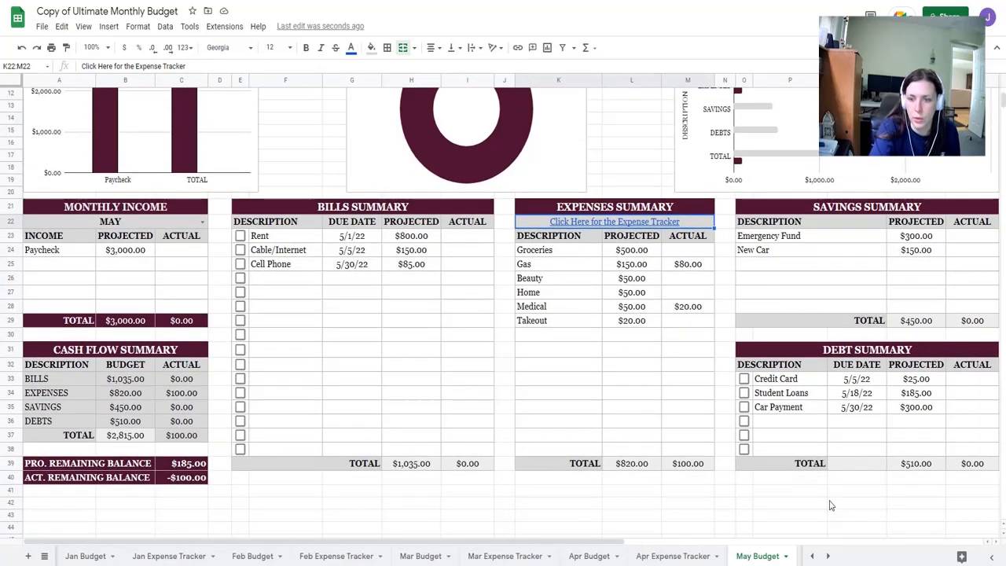
left_click(851, 507)
left_click_drag(609, 545, 674, 544)
scroll(672, 494, "up", 5)
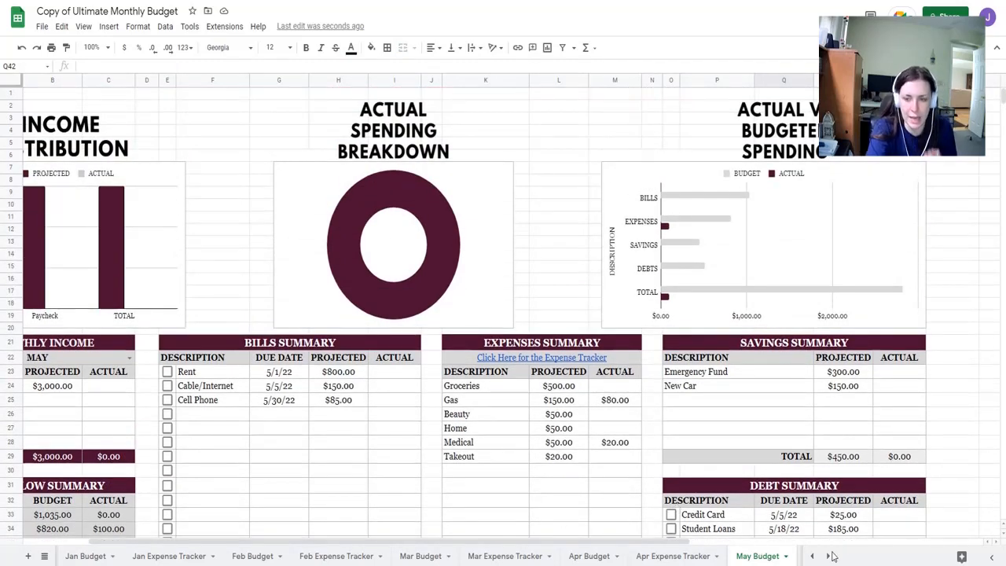
scroll(686, 430, "down", 3)
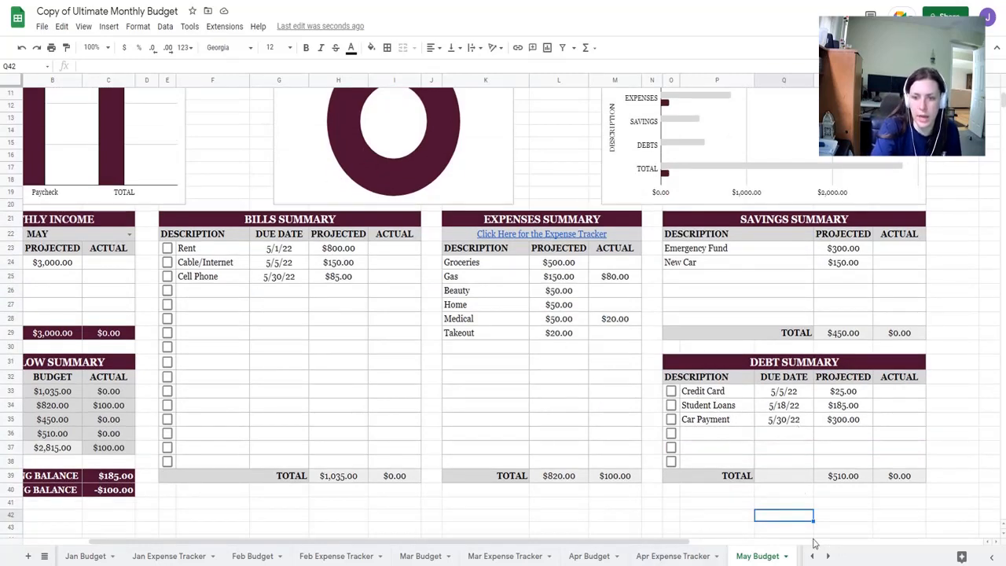
scroll(710, 509, "up", 3)
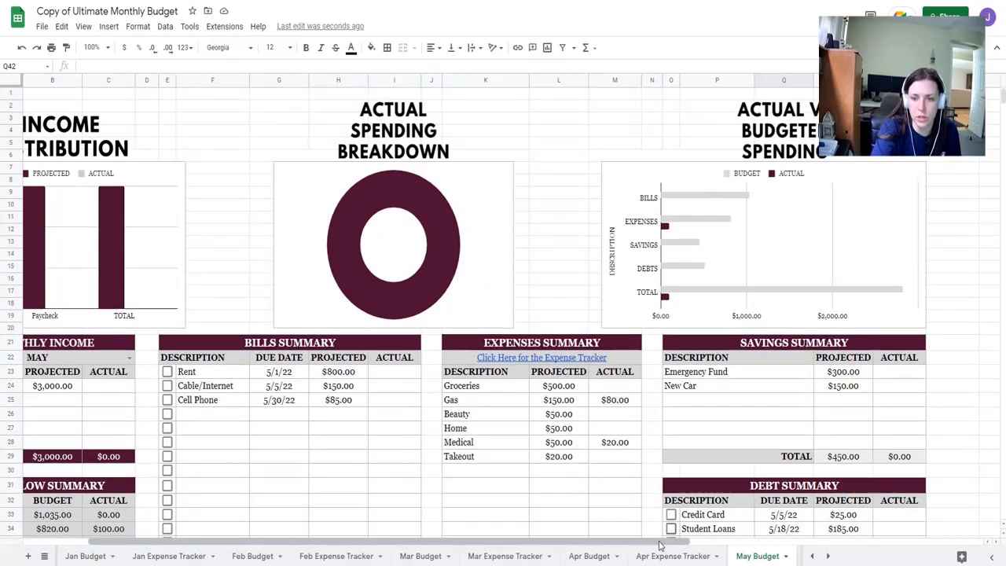
Return to the Dashboard, open the Annual Overview and examine its yearly charts and monthly tables
scroll(743, 503, "right", 3)
left_click(903, 93)
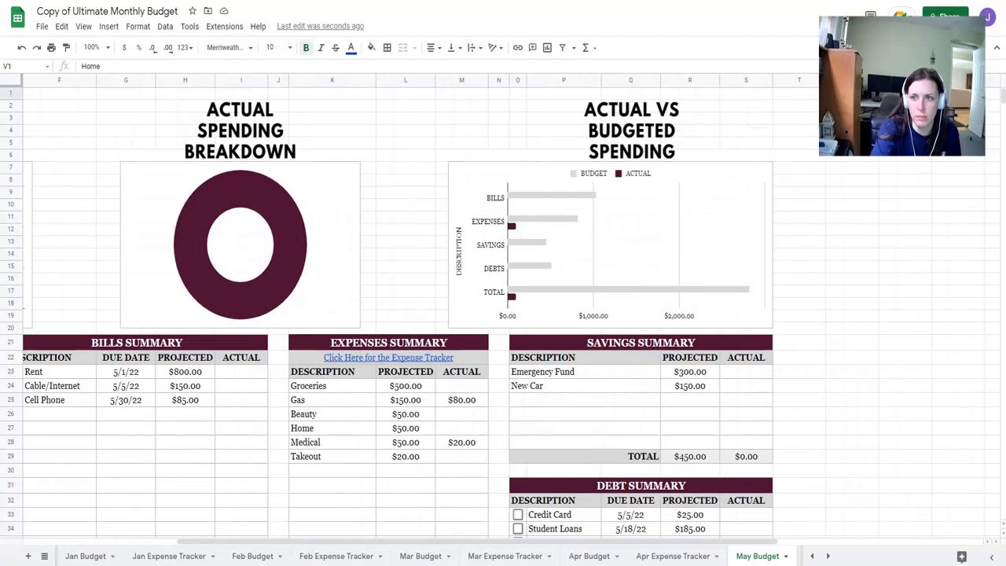
left_click(810, 112)
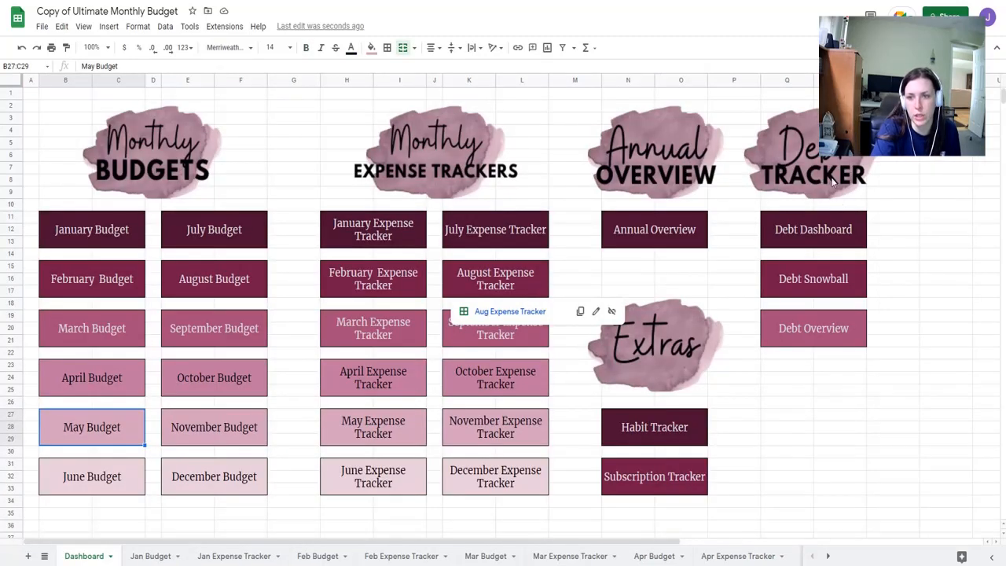
mouse_move(803, 240)
left_click(651, 229)
left_click(646, 262)
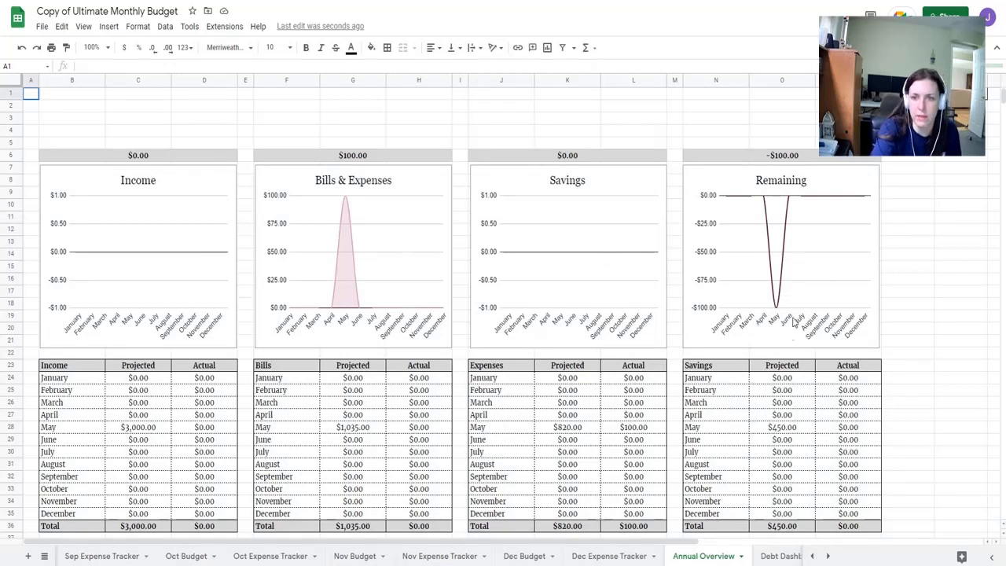
scroll(809, 408, "down", 5)
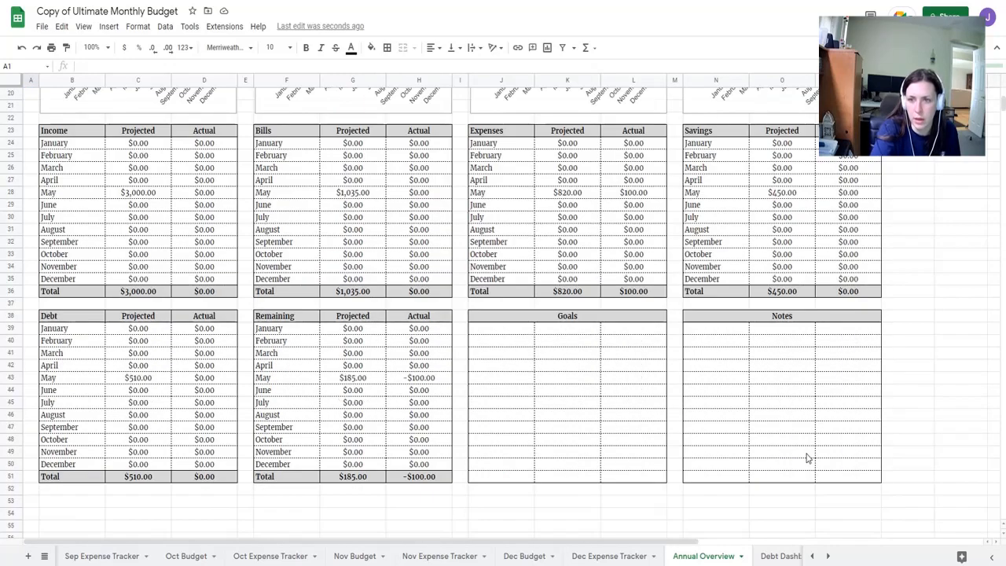
scroll(798, 461, "up", 5)
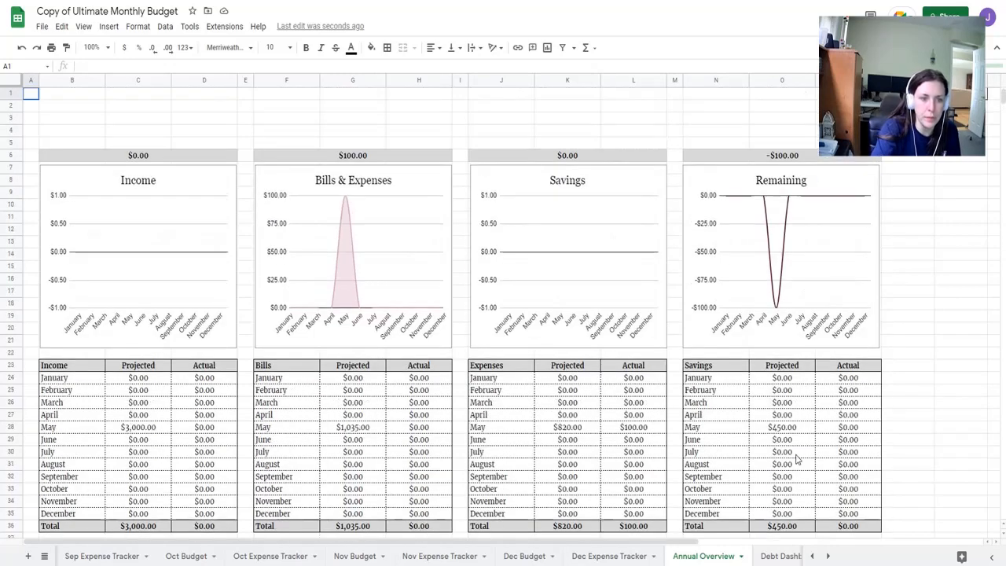
scroll(282, 404, "down", 8)
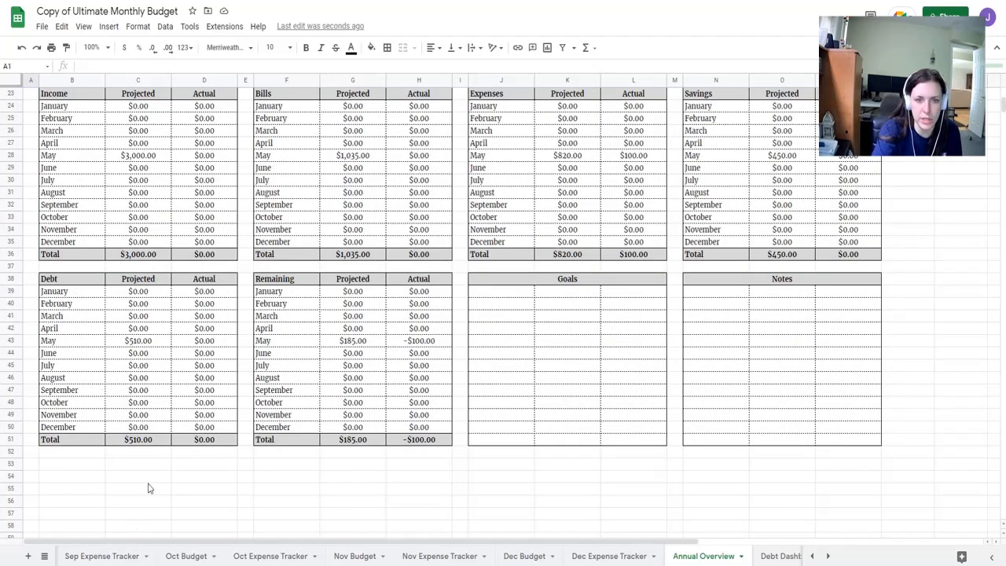
Examine the Annual Overview's income, bills and expenses, and savings totals above the charts, then its monthly tables and the Goals and Notes areas
scroll(181, 441, "up", 7)
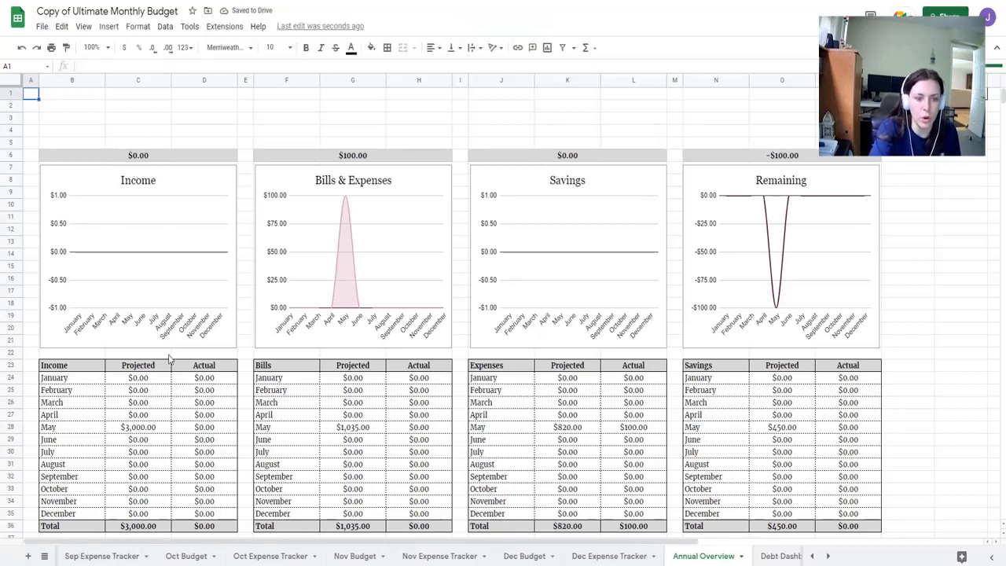
left_click(143, 161)
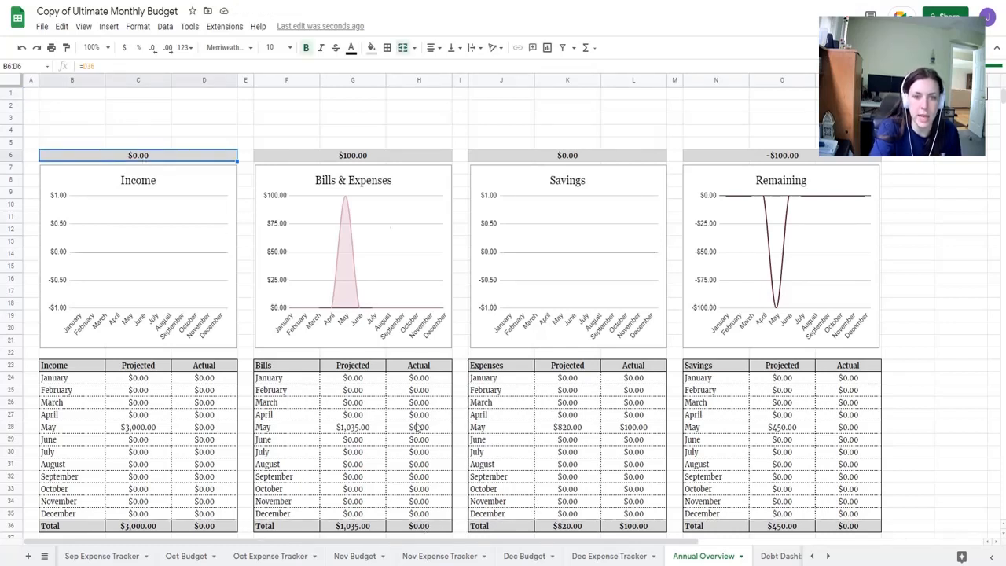
left_click(380, 157)
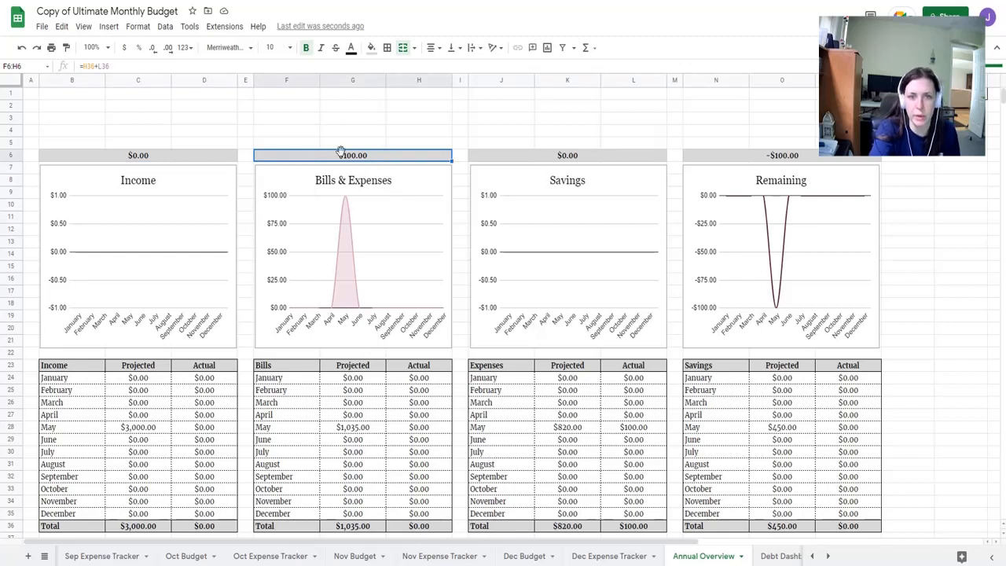
left_click(558, 156)
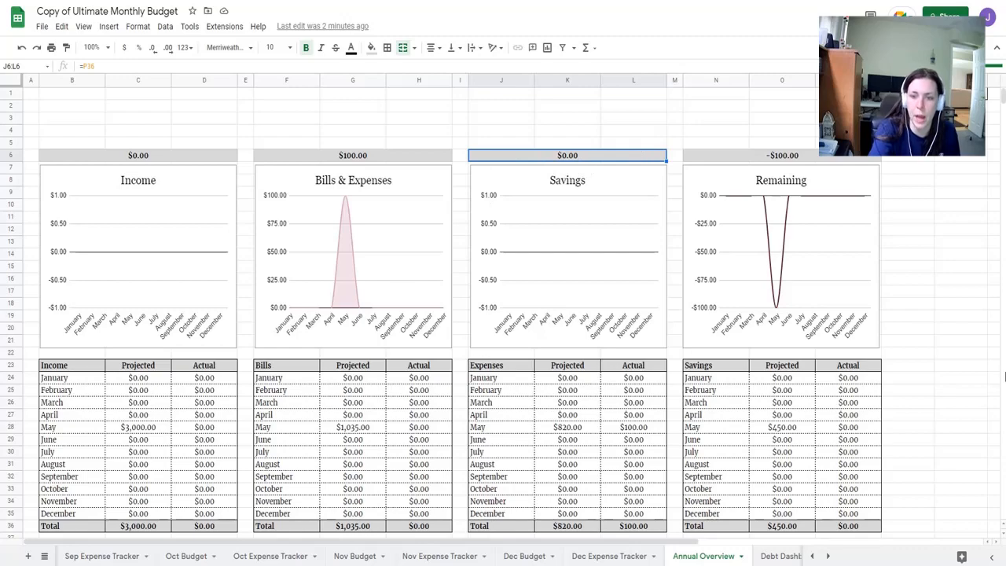
left_click(966, 402)
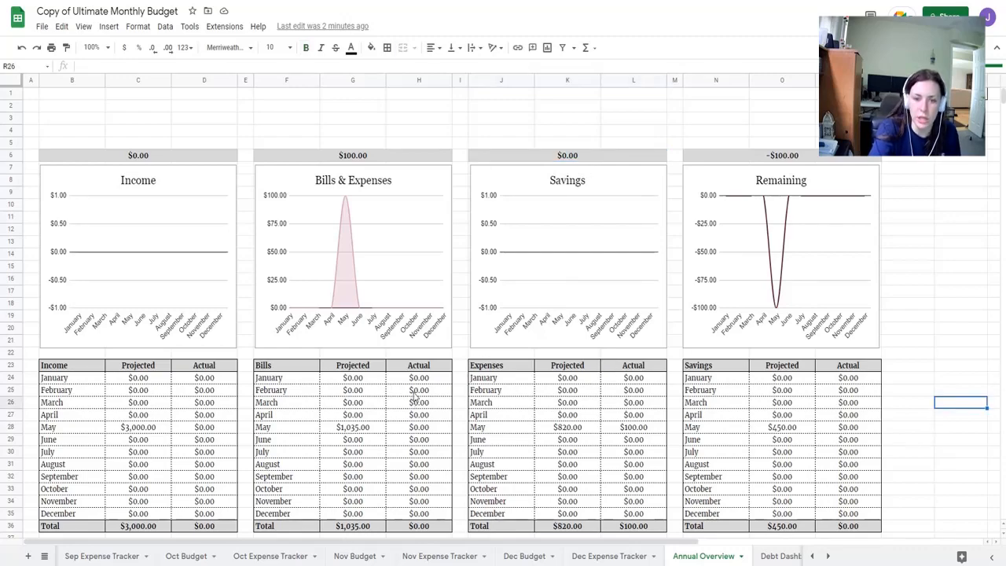
scroll(433, 422, "down", 5)
scroll(433, 422, "up", 5)
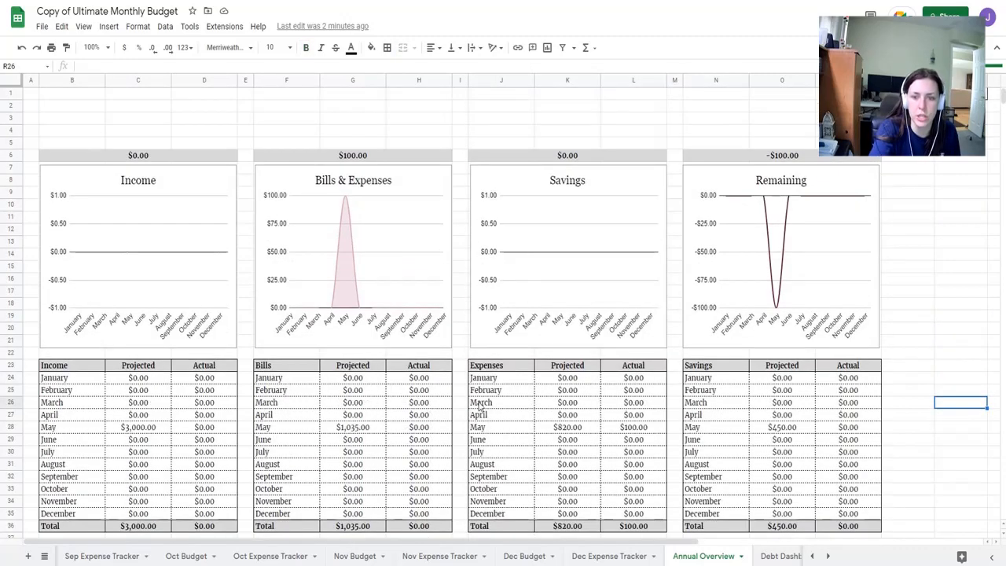
scroll(508, 404, "down", 5)
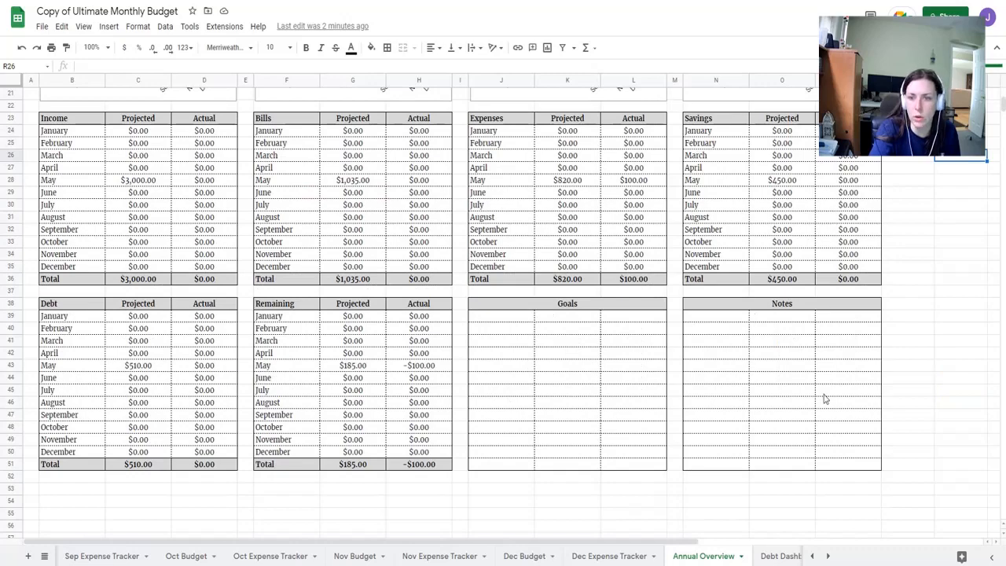
scroll(922, 265, "up", 5)
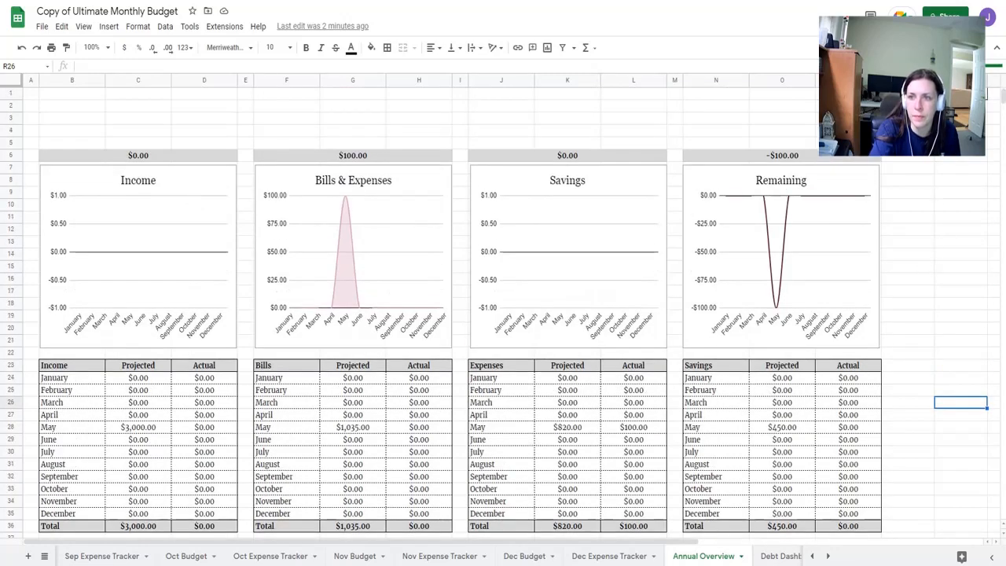
Return to the Dashboard through the Home link and open the Debt Dashboard sheet from there
left_click(960, 93)
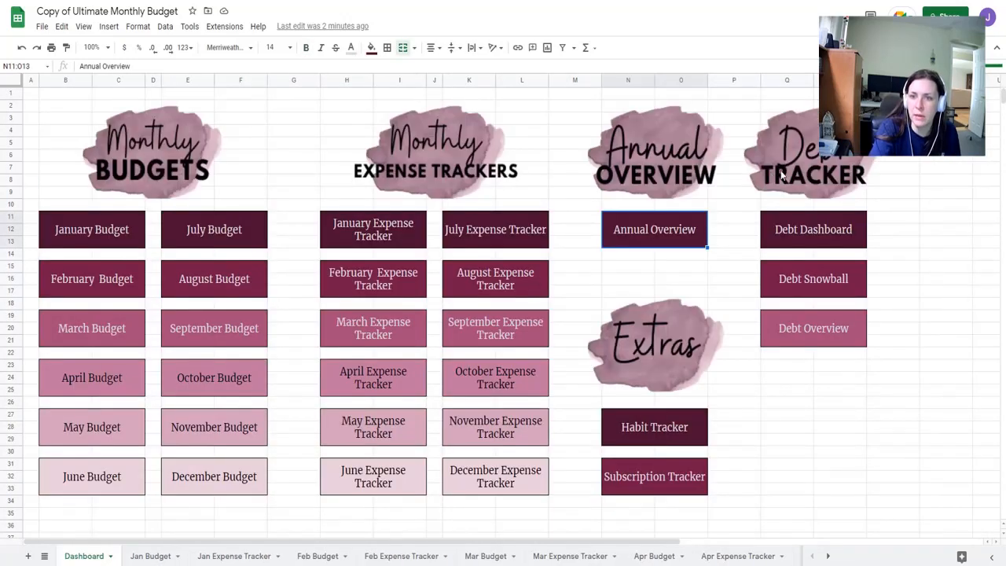
left_click(814, 229)
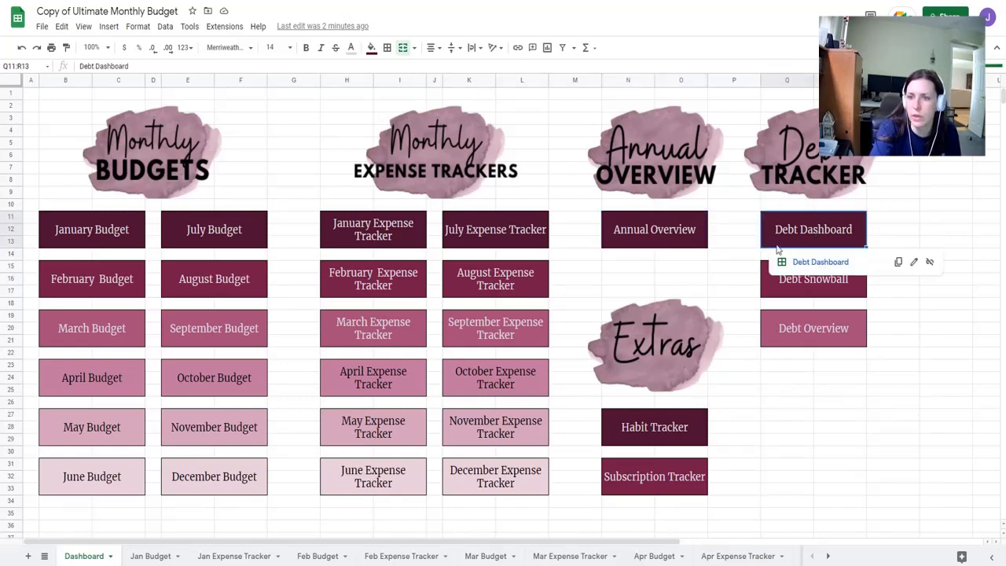
left_click(813, 263)
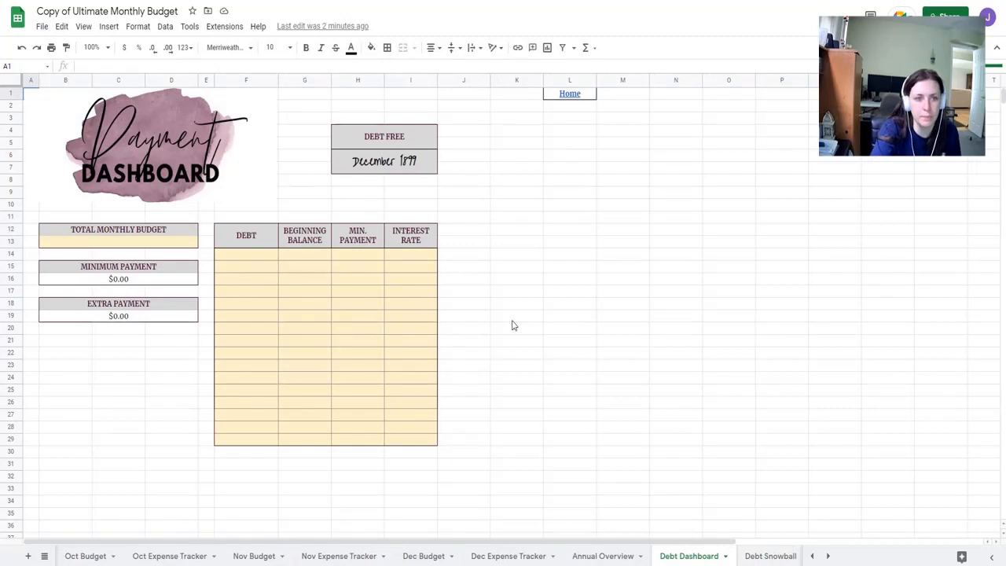
left_click(616, 256)
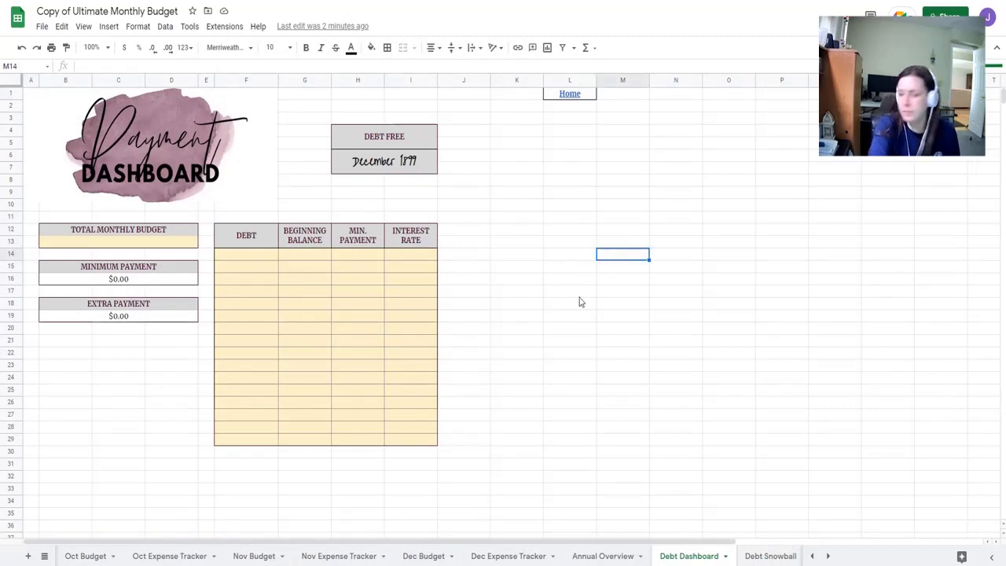
Enter Credit Card as the first debt with a $500 beginning balance, $25 minimum payment and 25% interest rate
left_click(264, 261)
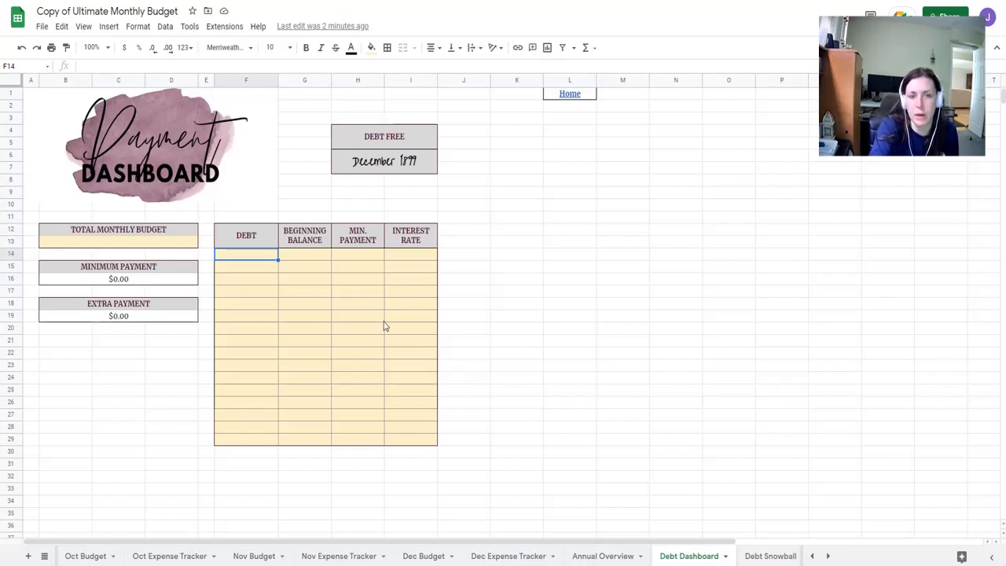
left_click(268, 281)
left_click(266, 256)
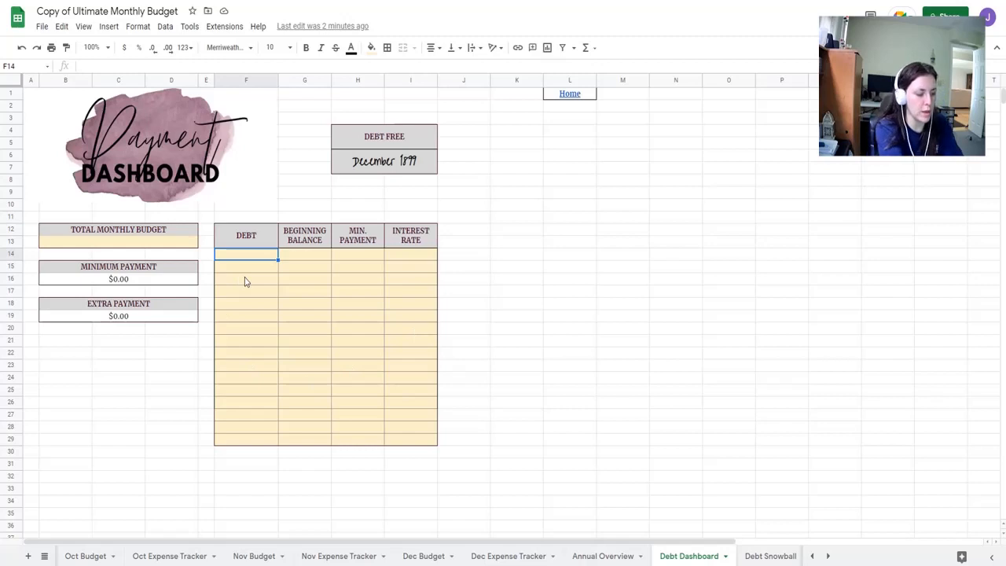
type("Credit Card")
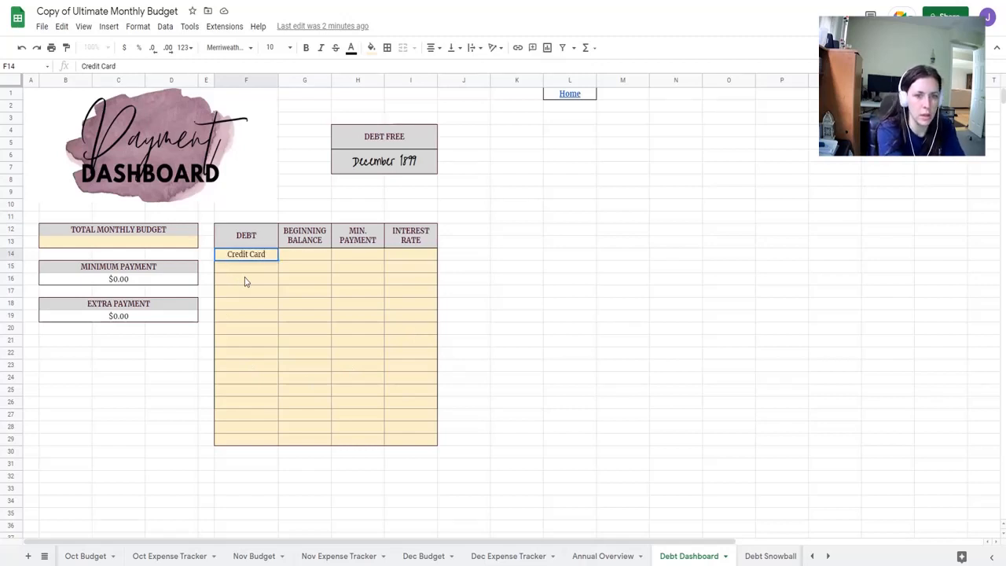
key("Tab")
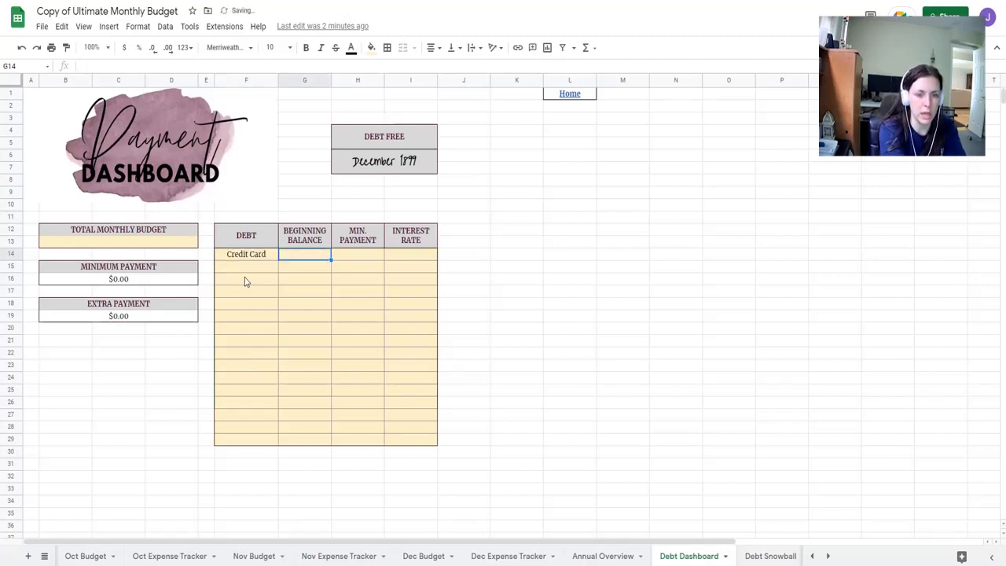
type("500")
key("Tab")
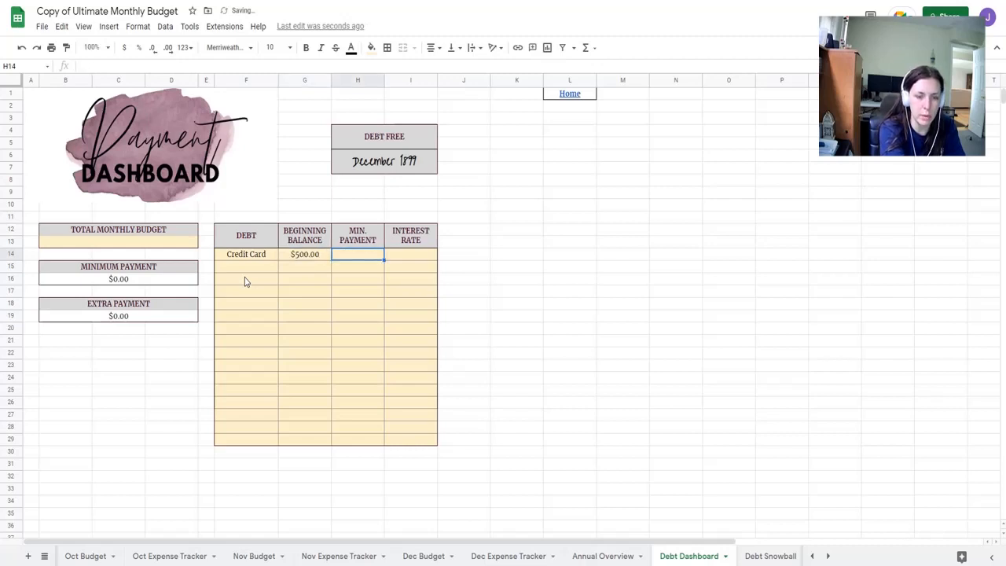
type("25")
key("Return")
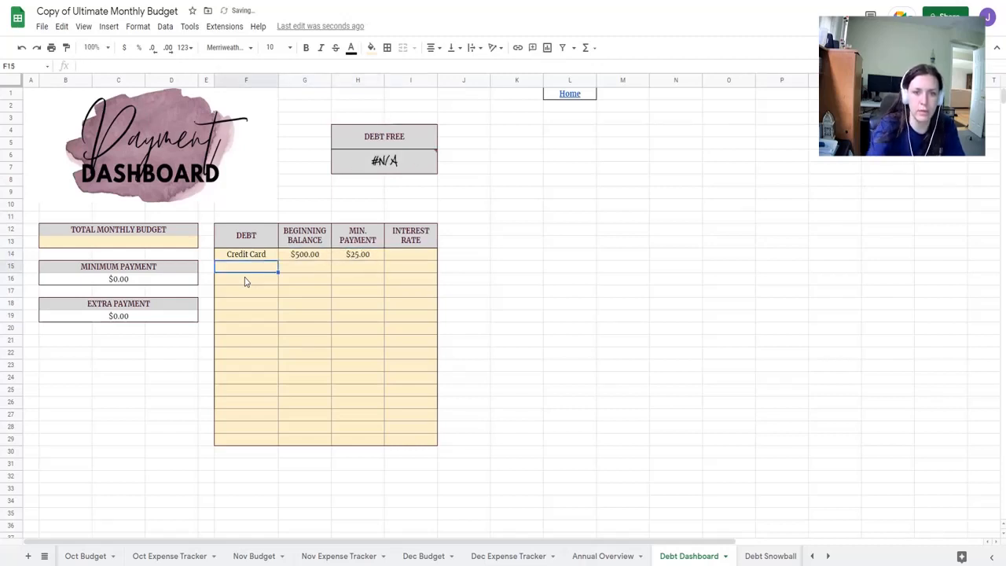
left_click(430, 257)
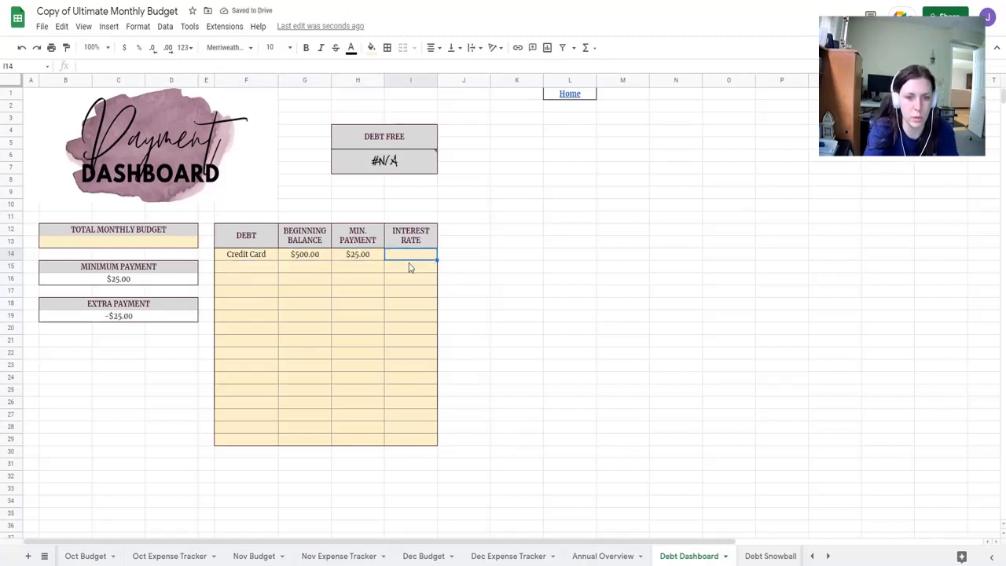
type("25")
key("Return")
Add Car Payment as the second debt with a $12,000 beginning balance, $300 minimum payment and 8% interest rate
left_click(274, 269)
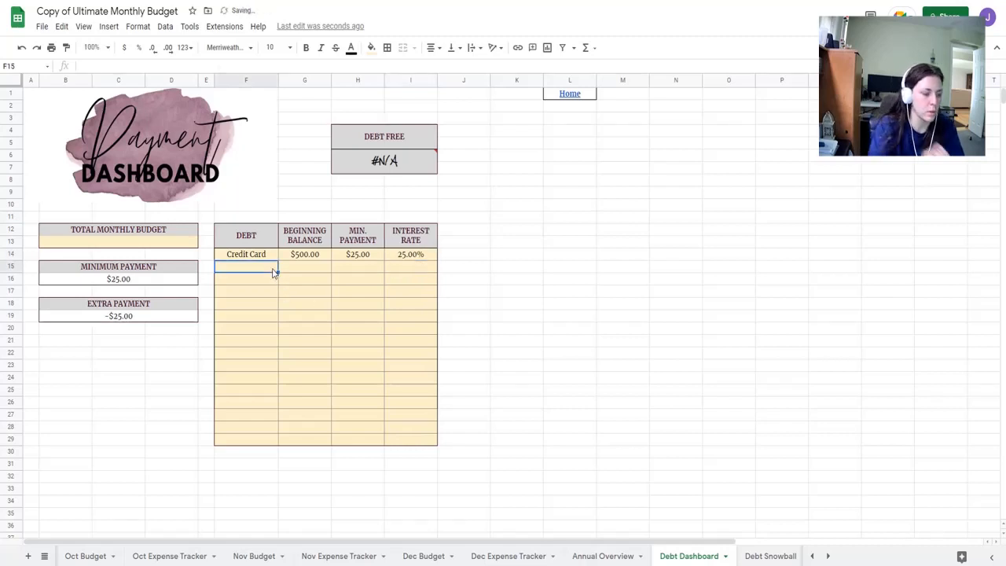
type("Car Payment")
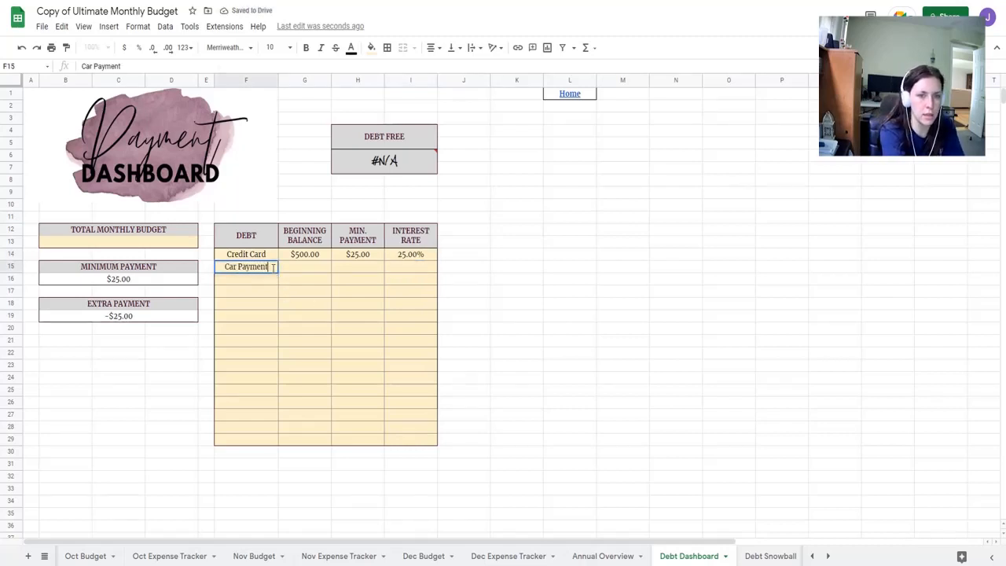
key("Tab")
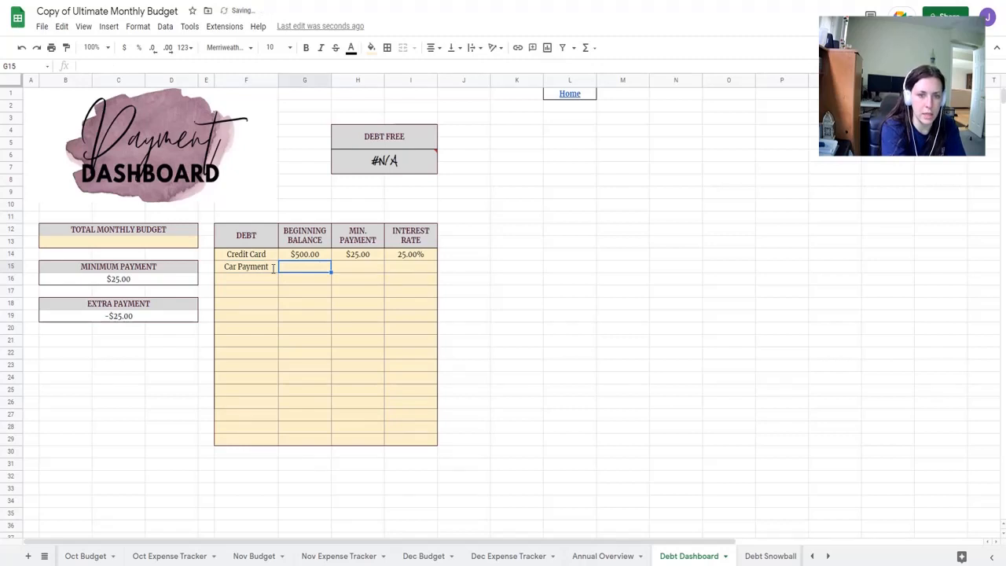
type("12000")
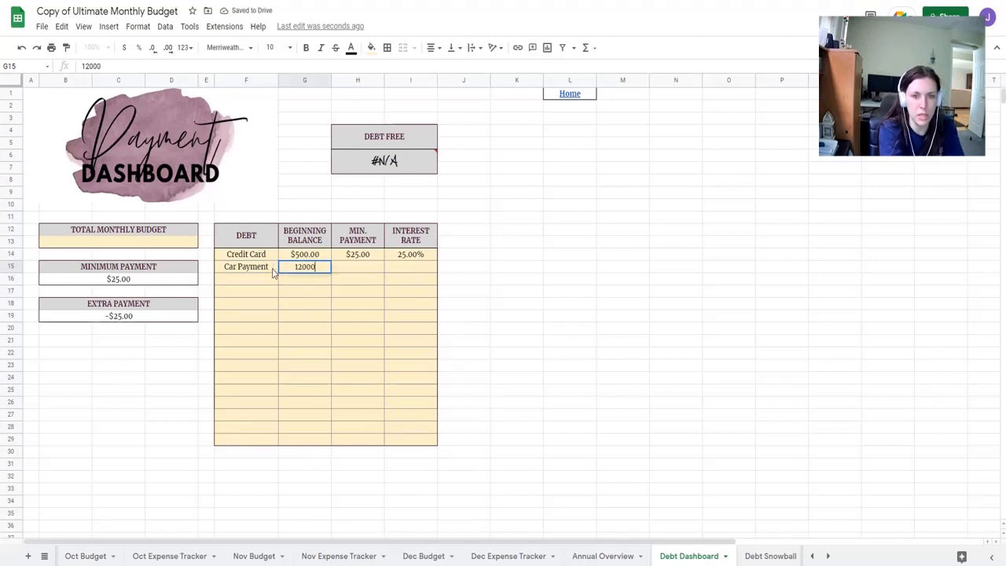
key("Tab")
type("300")
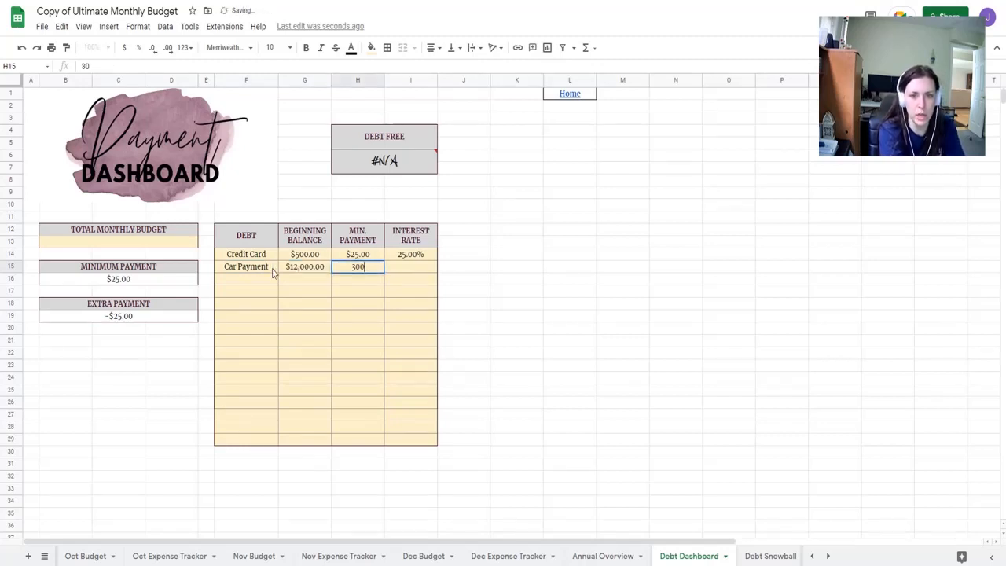
key("Tab")
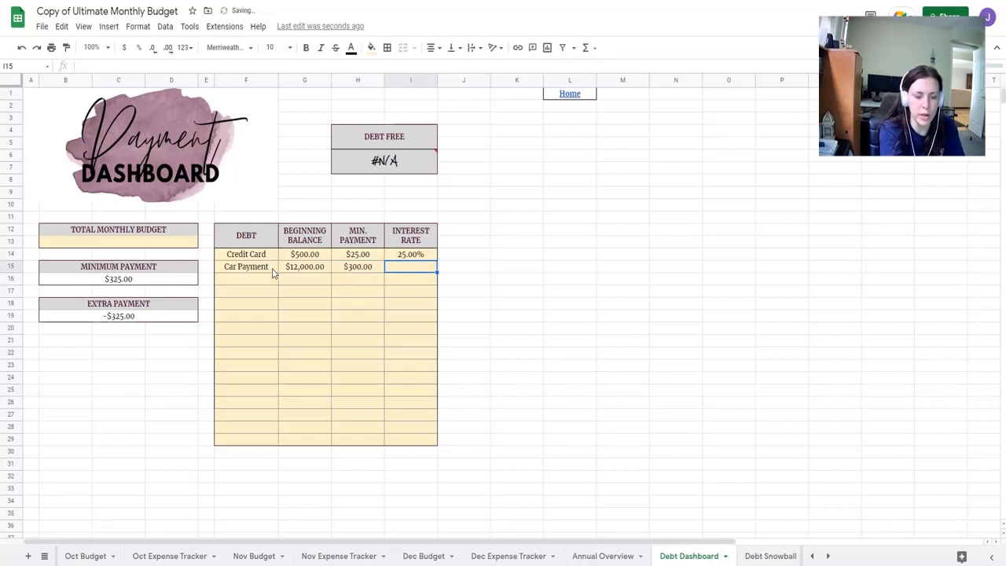
type("8%")
key("Return")
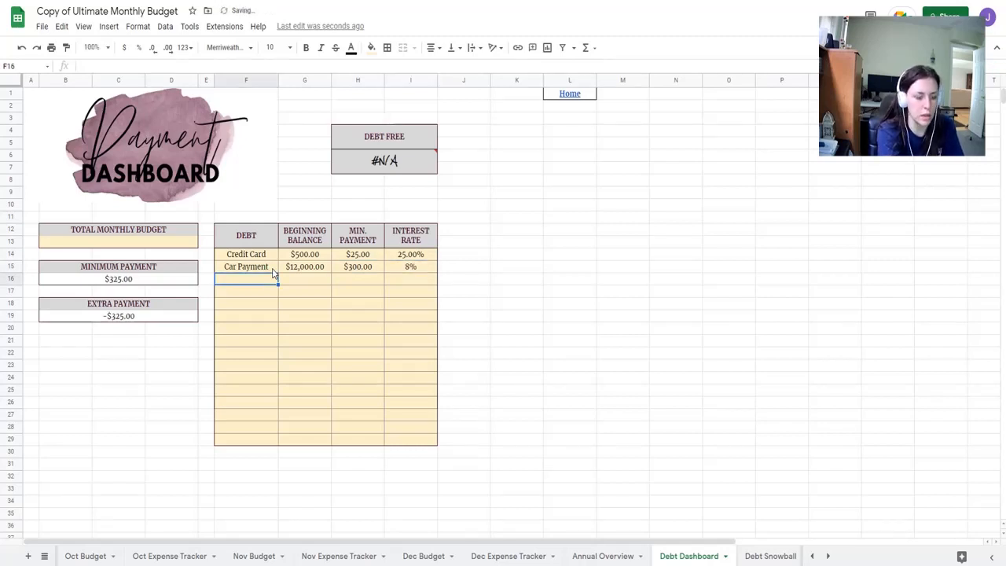
Add Student Loans as the third debt with a $43,000 beginning balance, $185 minimum payment and 6.6% interest rate
type("Student Loans")
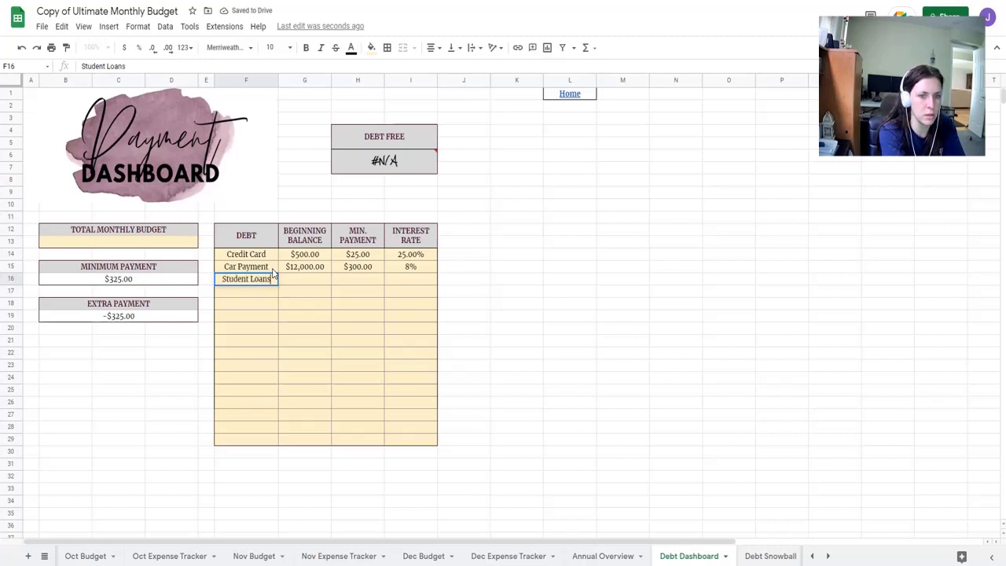
key("Tab")
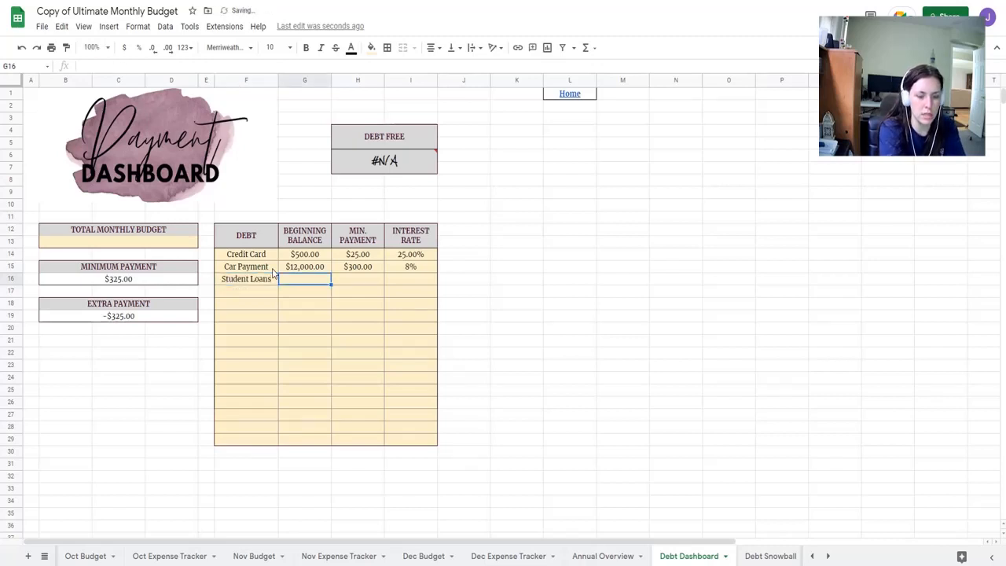
type("43000")
key("Tab")
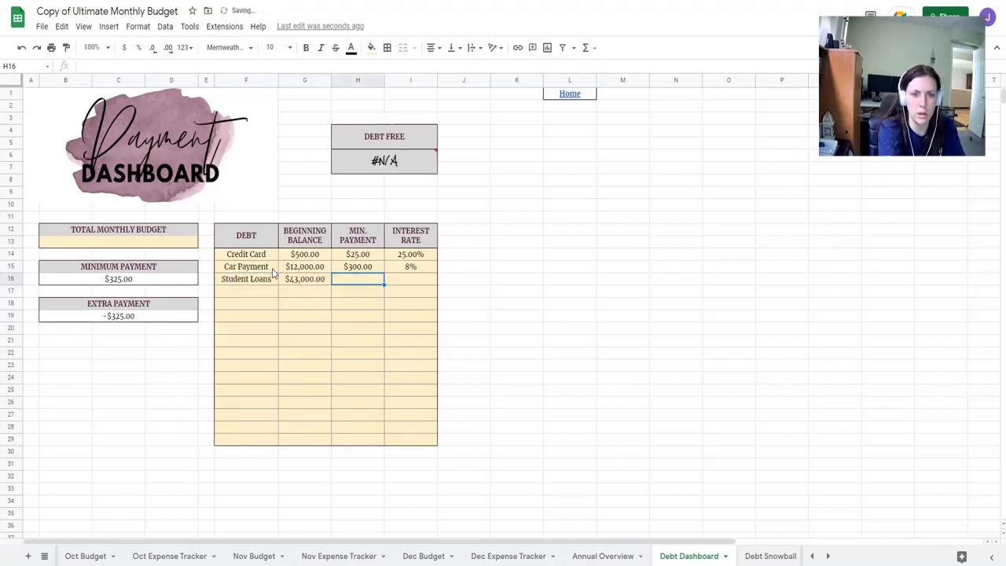
type("185")
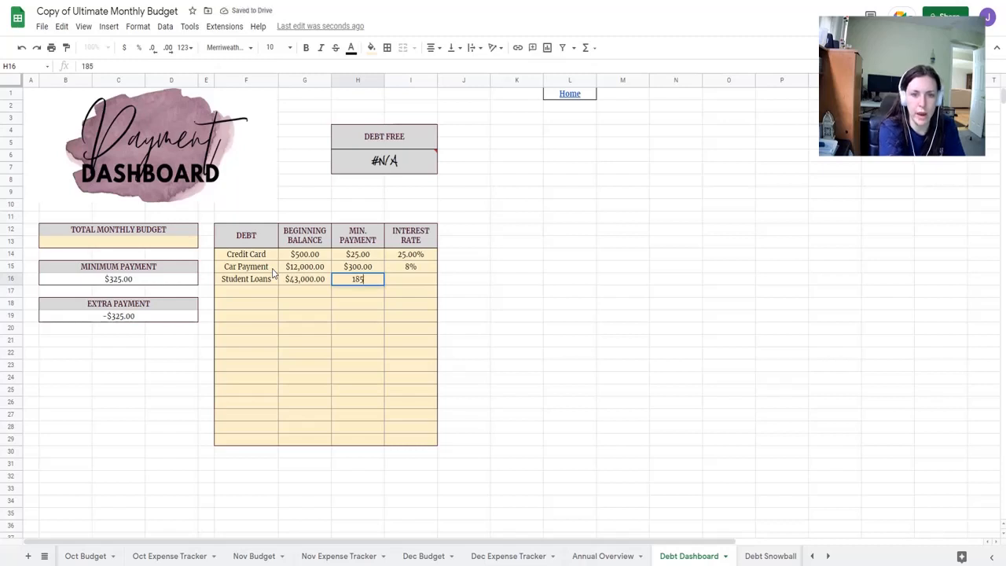
key("Tab")
type("6.6%")
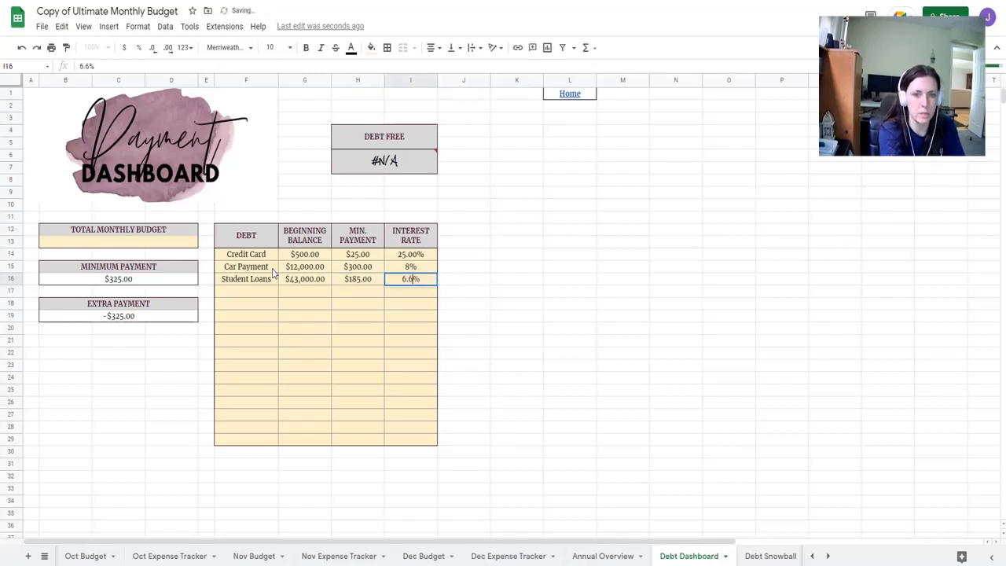
key("Return")
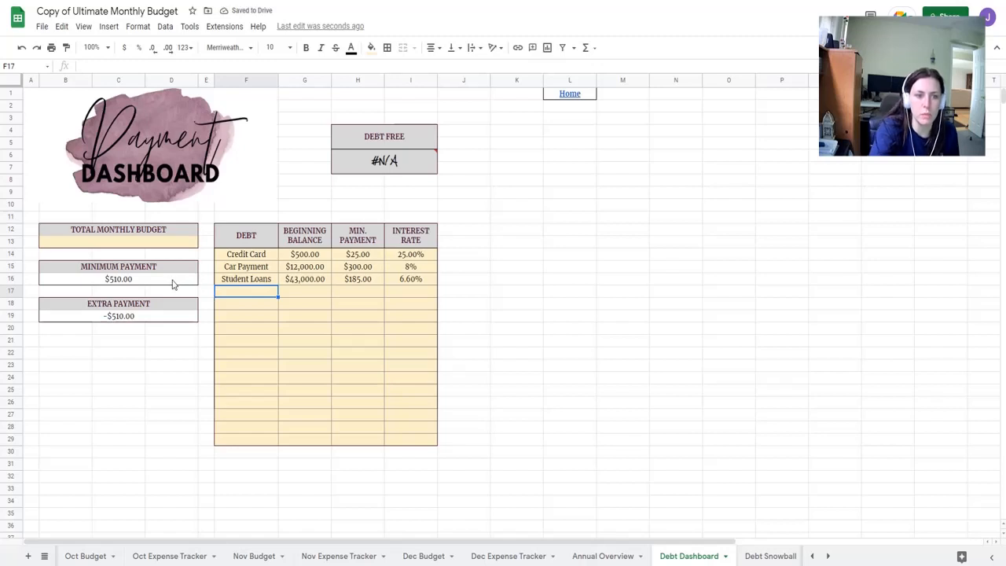
Compare the sum of the three debts' minimum payments with the Minimum Payment total and inspect that total's formula
left_click_drag(373, 255, 371, 281)
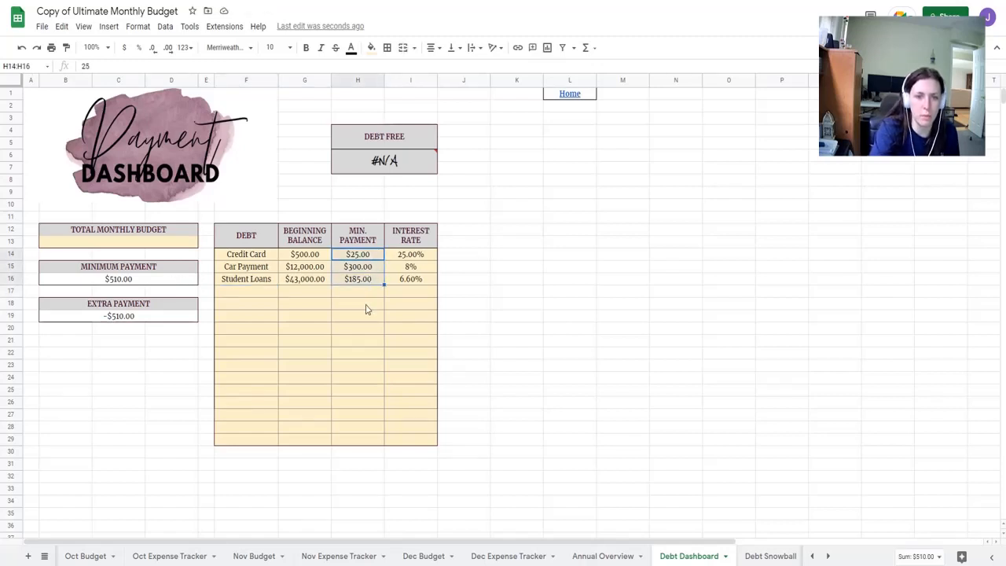
left_click(367, 316)
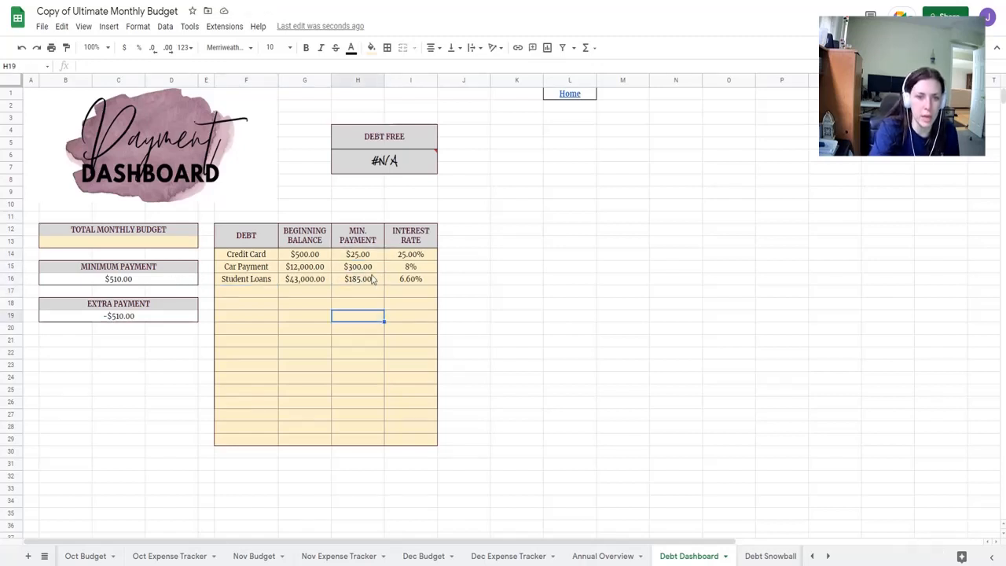
left_click(127, 284)
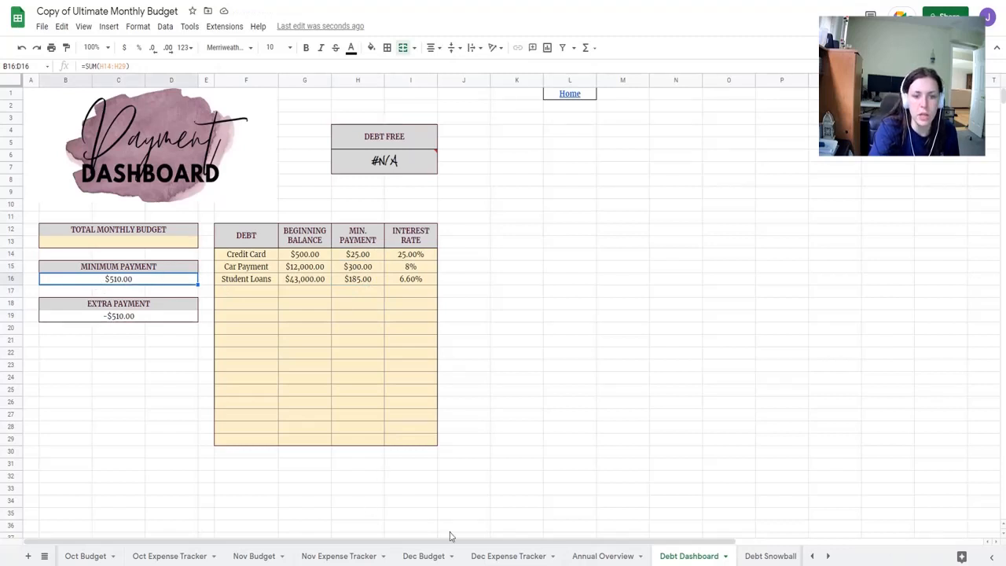
Go back to the home page and open the May Budget at its savings and debt summaries
left_click(574, 101)
left_click(584, 117)
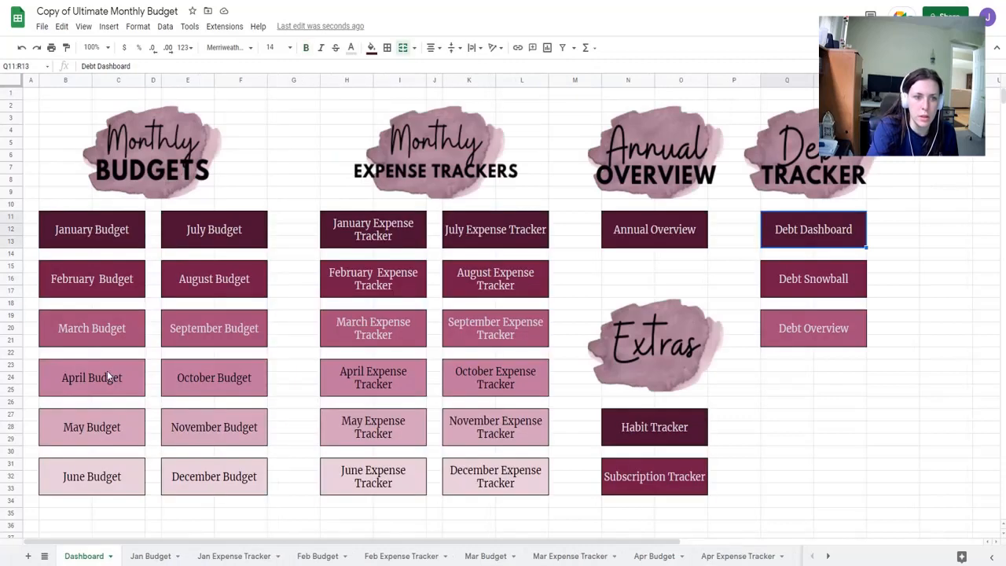
left_click(92, 434)
left_click(91, 461)
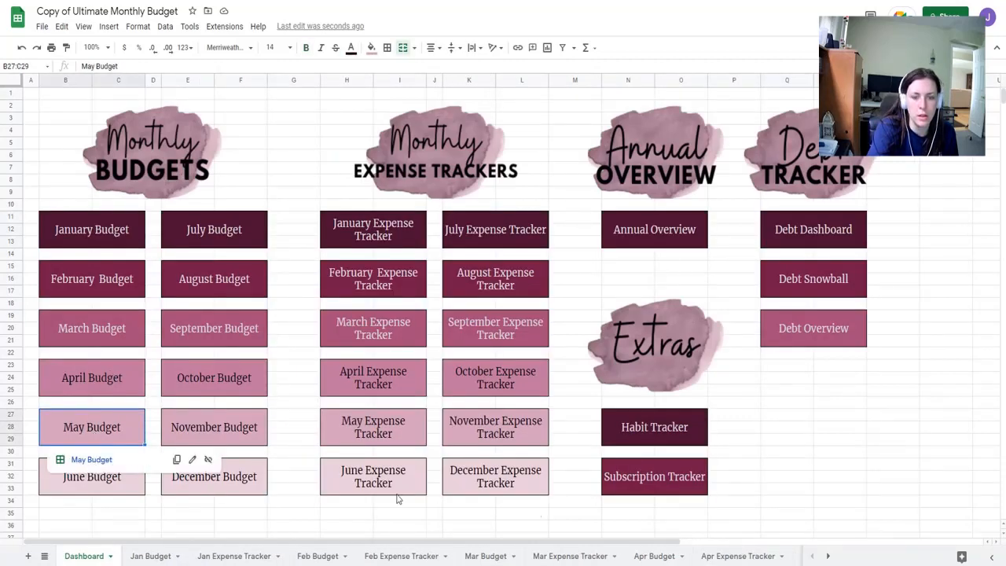
scroll(542, 440, "down", 4)
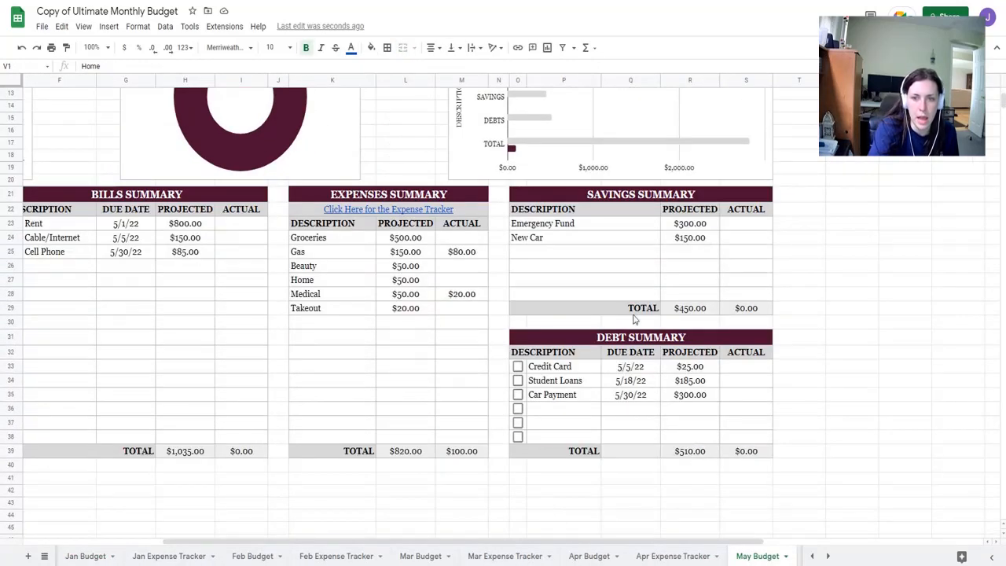
left_click_drag(574, 542, 510, 532)
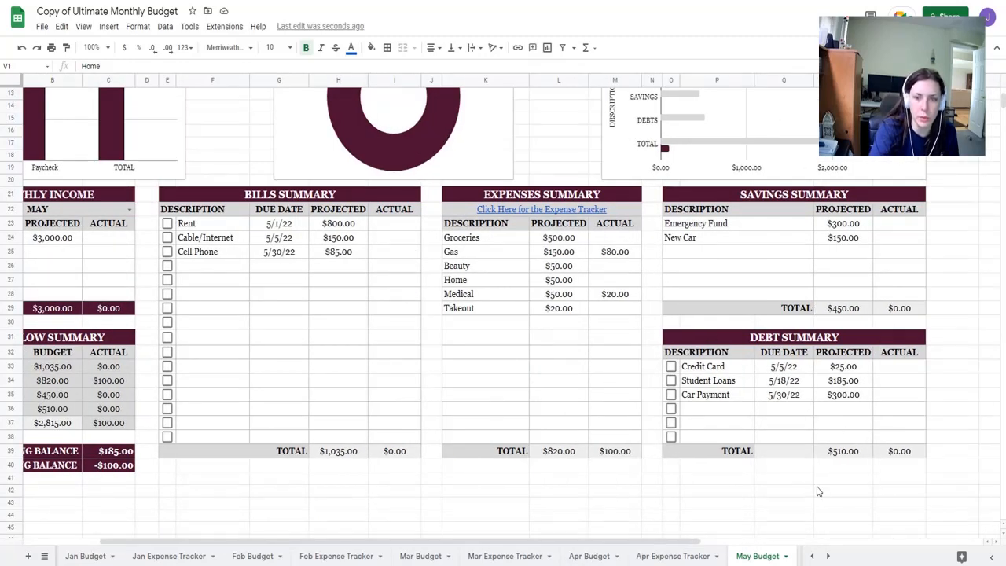
Set the projected savings for Emergency Fund and New Car to $100 each and check the projected remaining balance
left_click(839, 226)
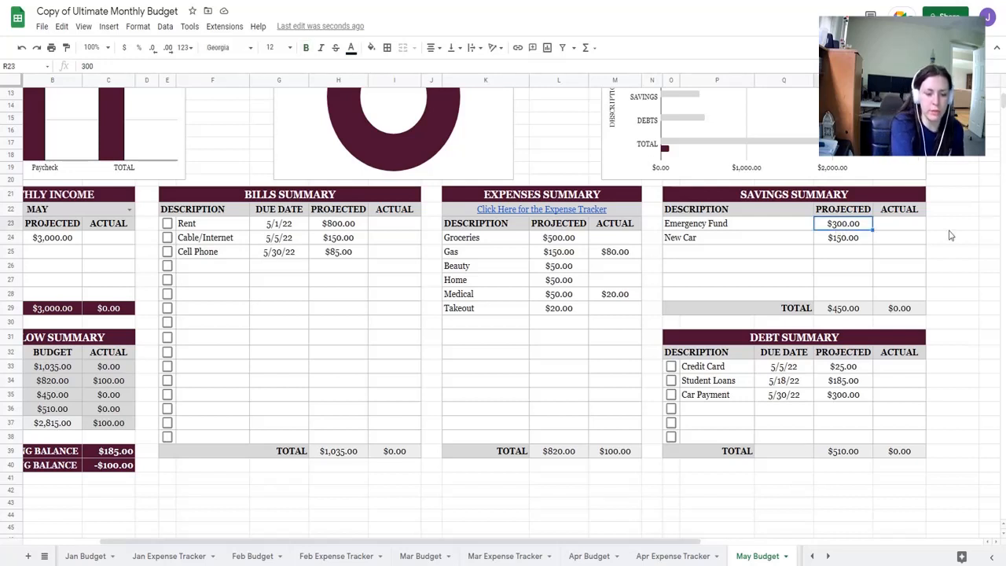
type("100")
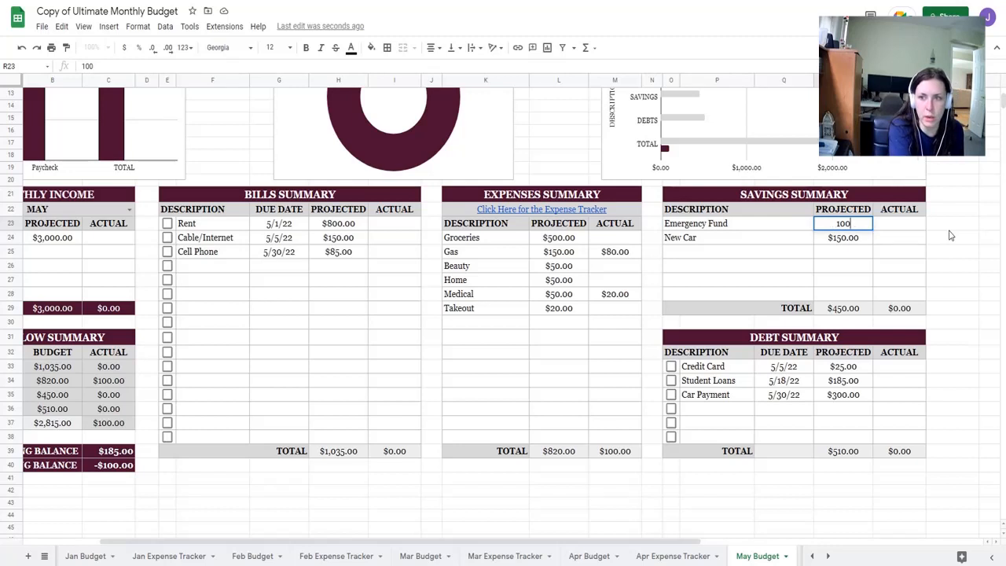
key("Return")
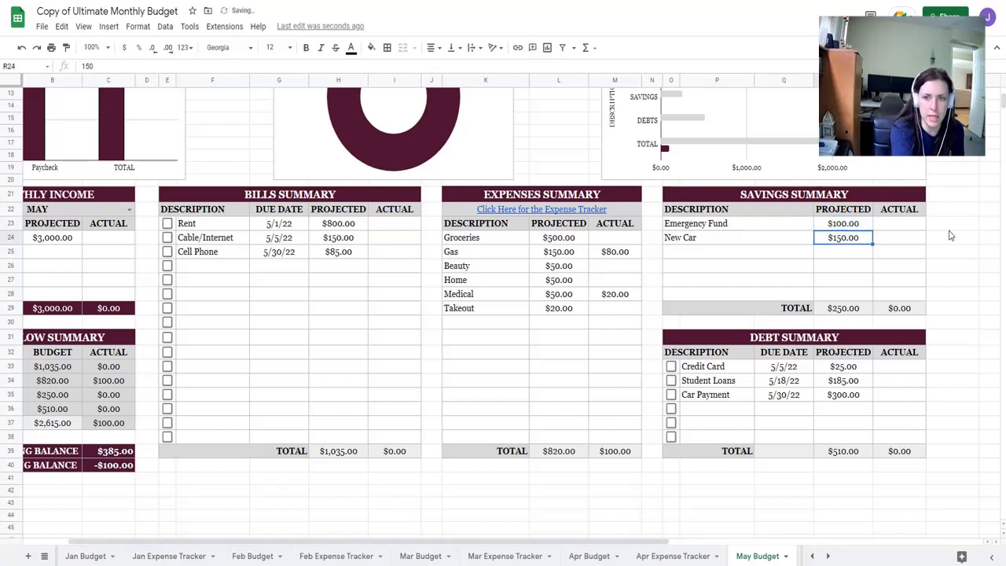
type("100")
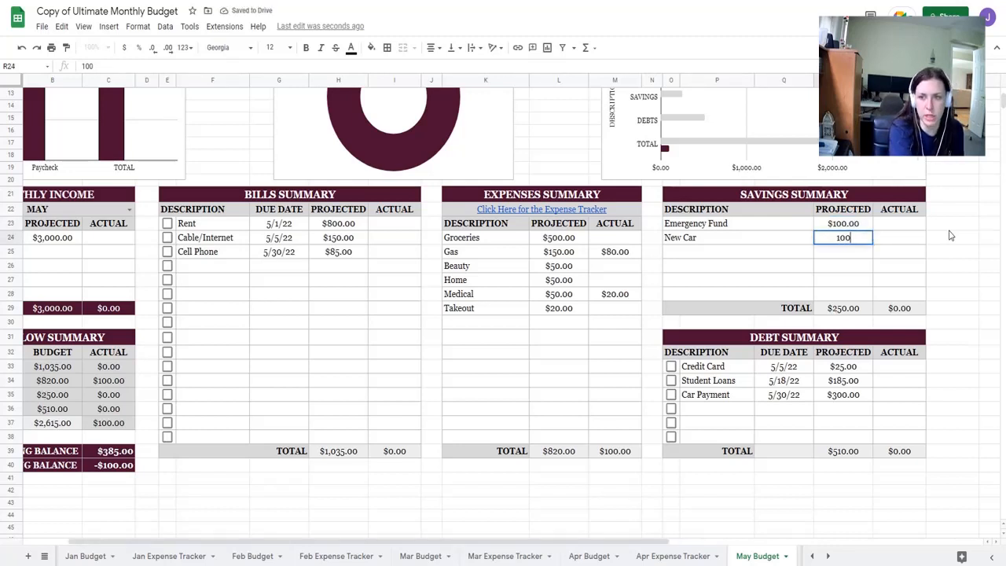
key("Return")
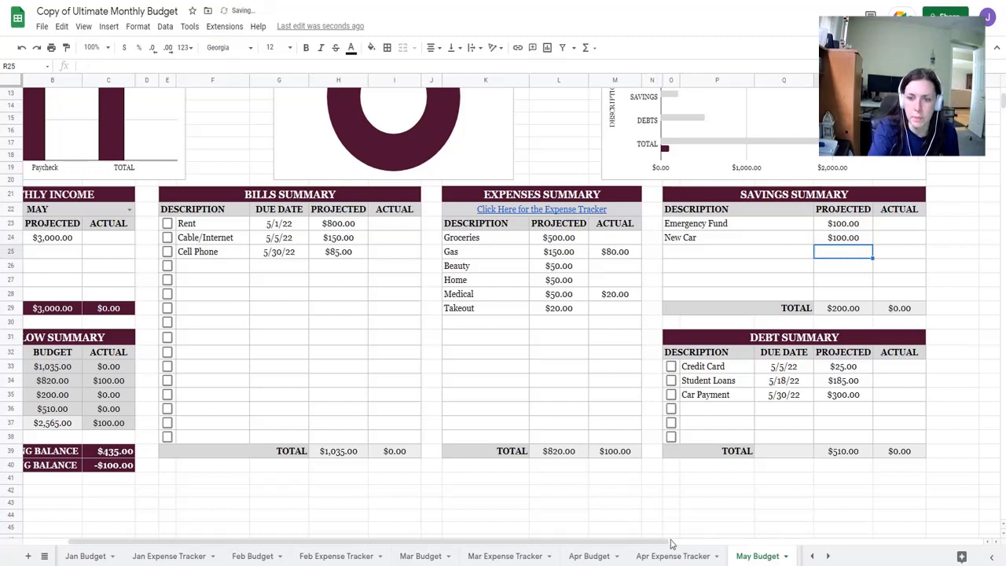
left_click_drag(661, 541, 631, 542)
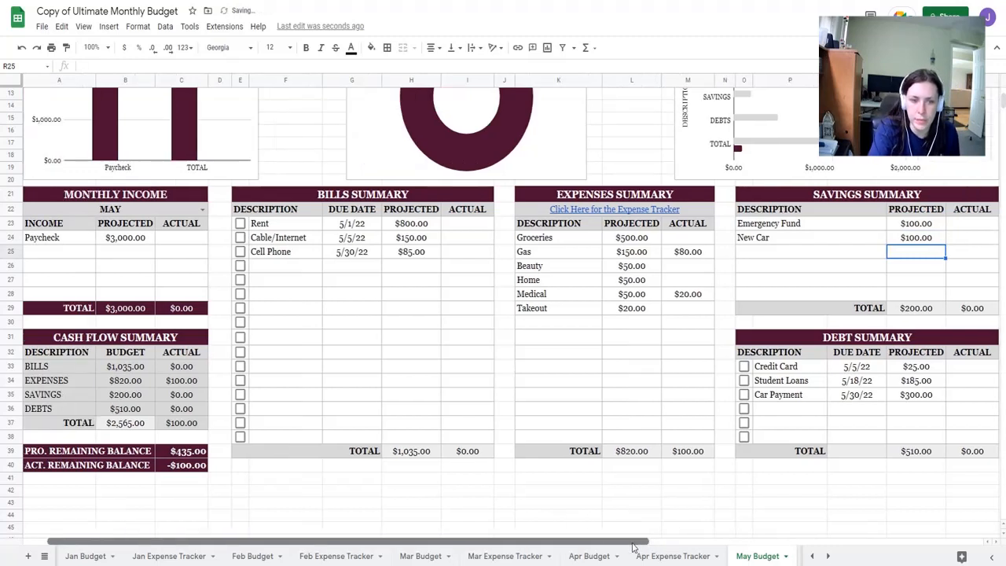
left_click(179, 453)
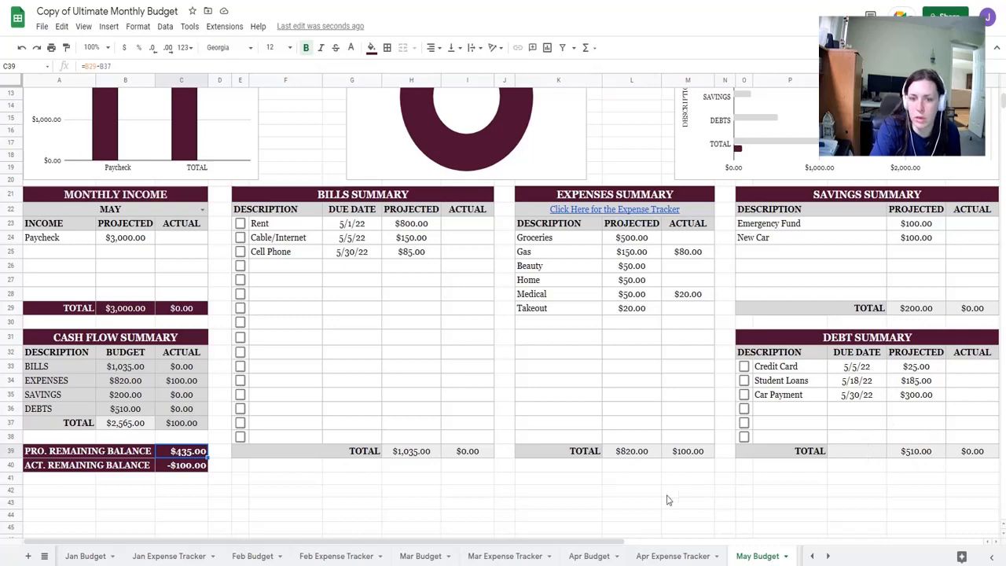
Return to the Debt Dashboard by way of the home page
scroll(833, 297, "up", 4)
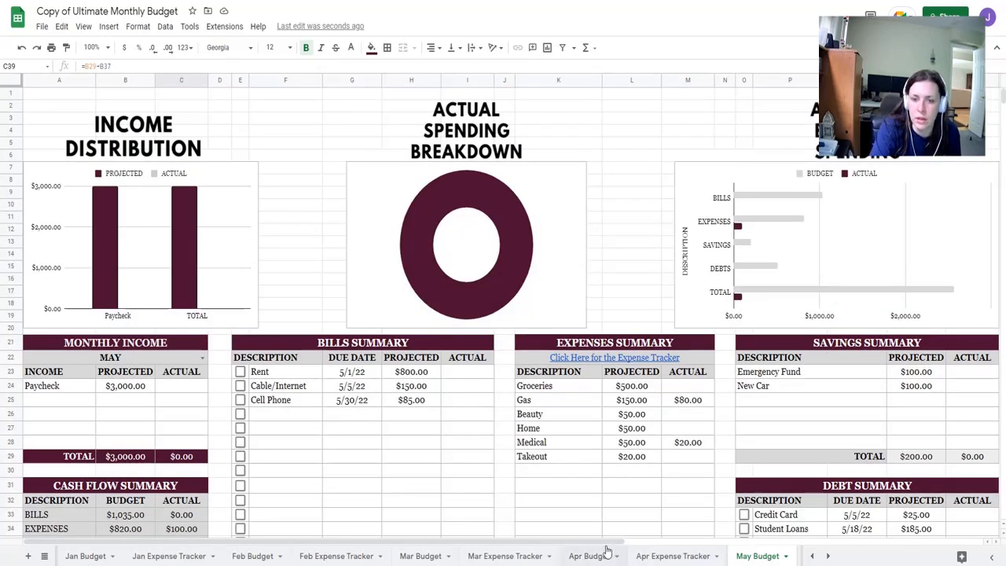
left_click_drag(618, 544, 792, 543)
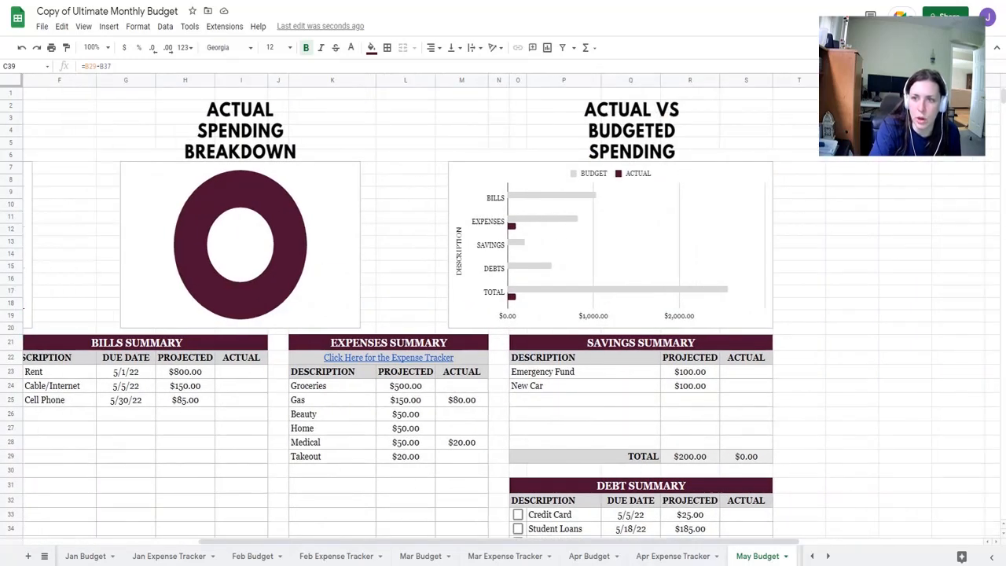
left_click(903, 93)
left_click(905, 115)
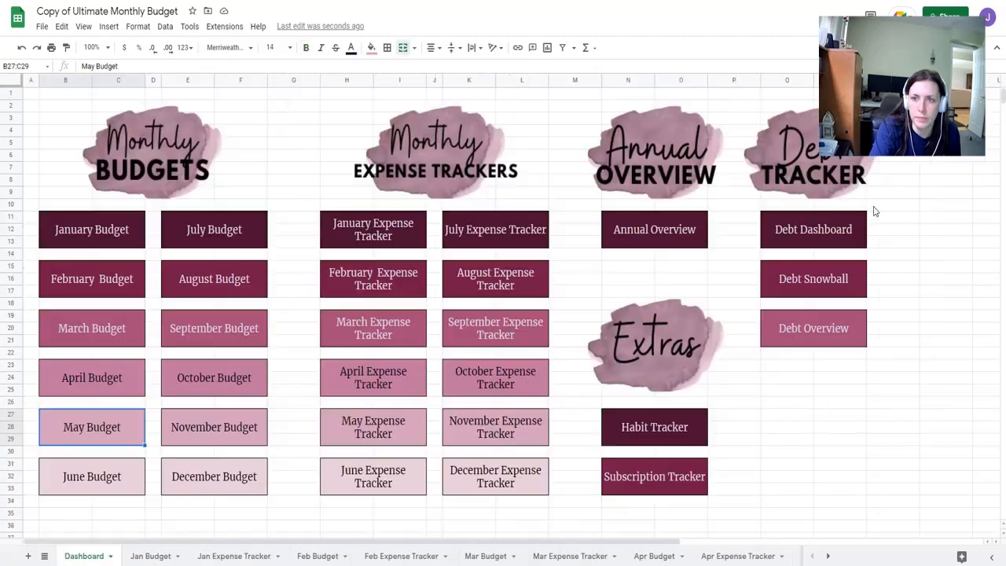
left_click(835, 230)
left_click(815, 262)
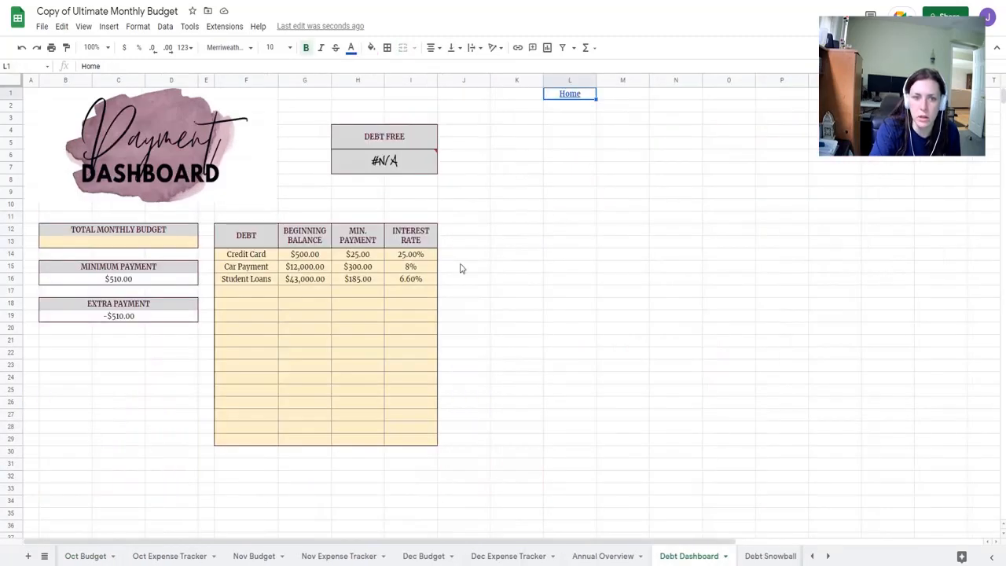
Enter the Total Monthly Budget for debts as the formula =335+510
left_click(174, 247)
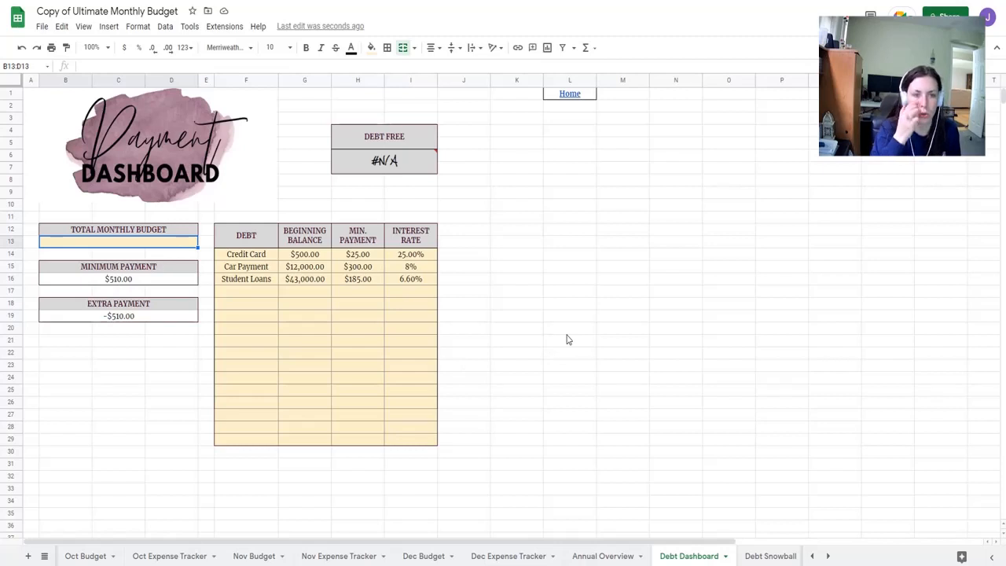
type("=335+510")
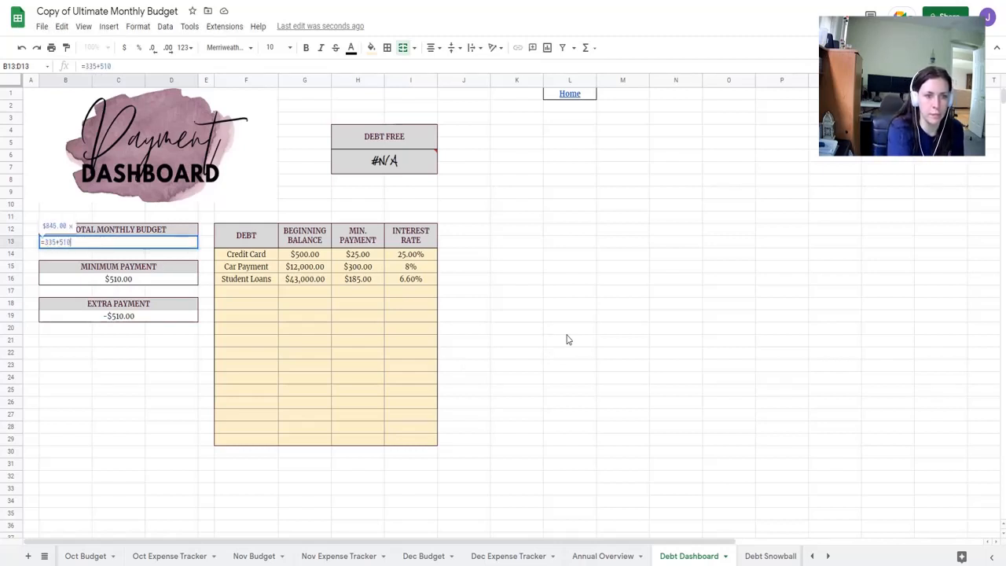
key("Return")
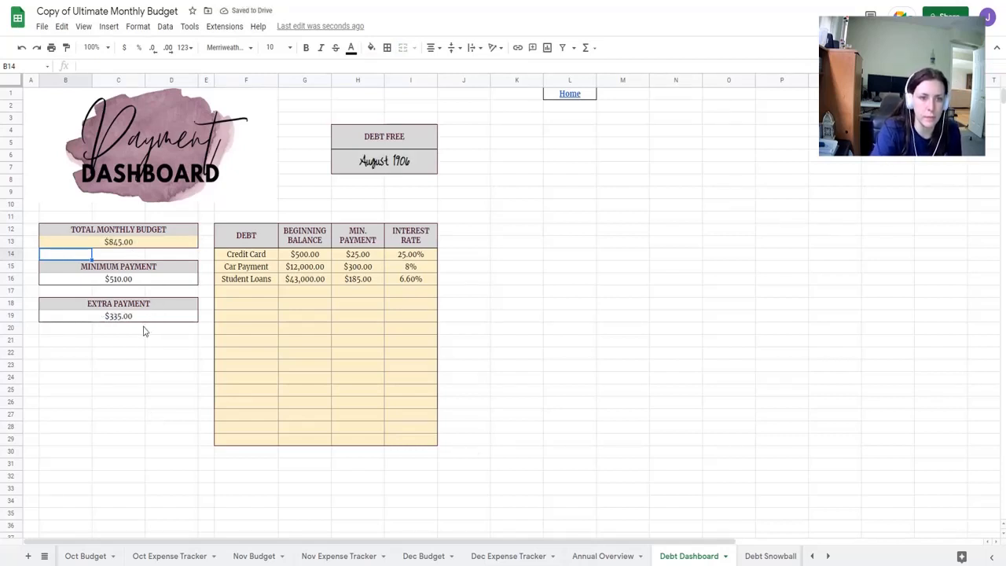
left_click(592, 343)
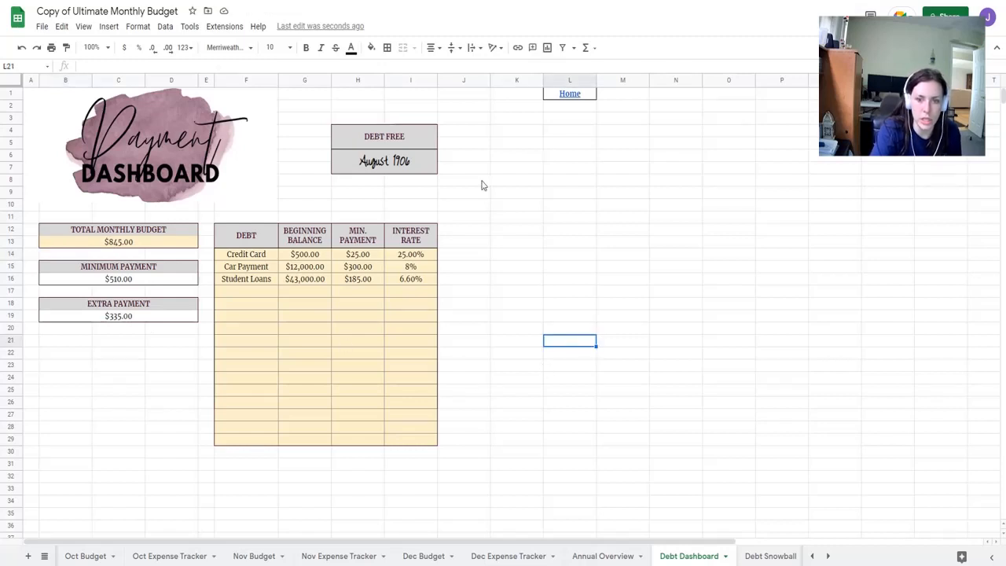
Open the Debt Snowball sheet and set its starting month to May 2022
left_click(768, 555)
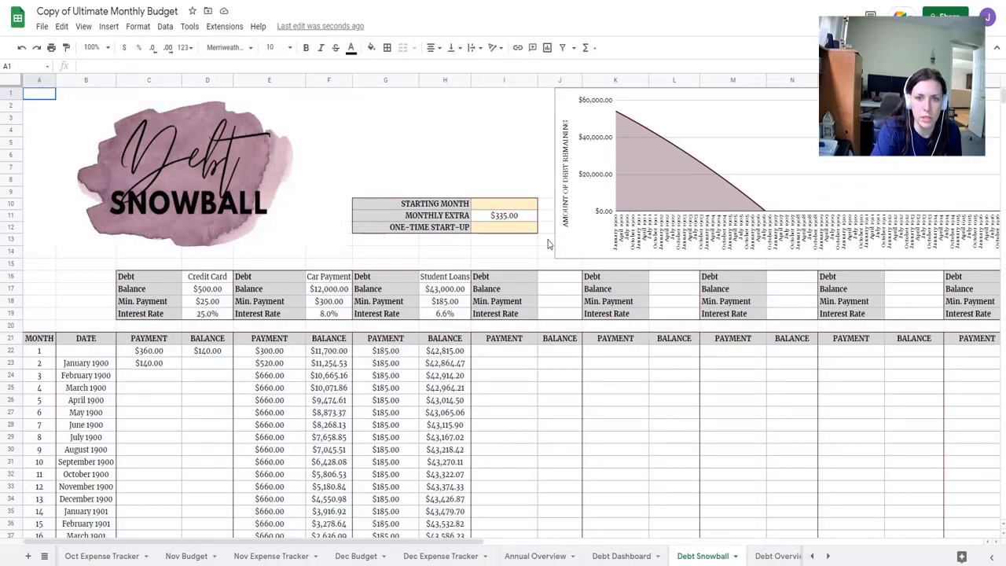
left_click(509, 204)
type("M")
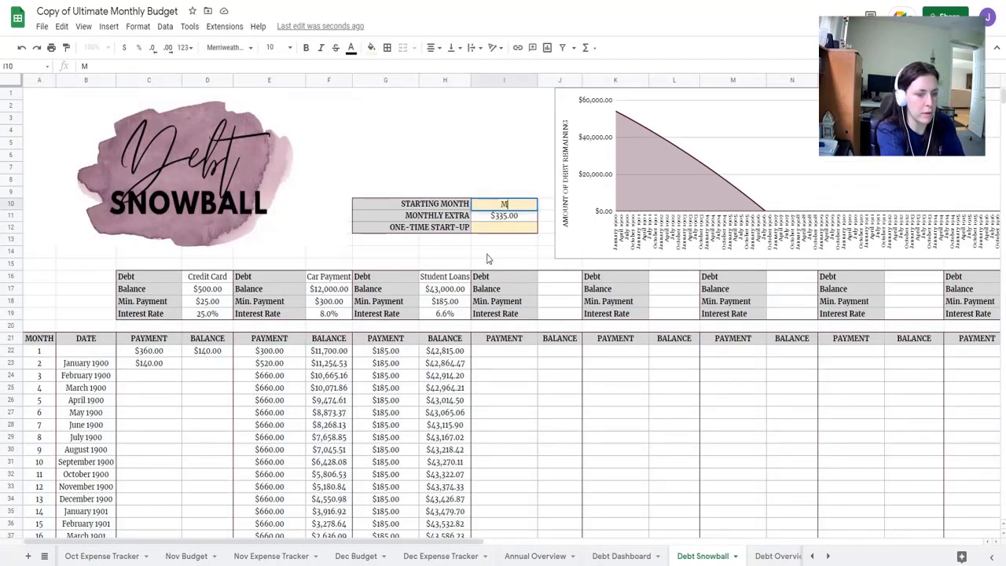
type("ay 2022")
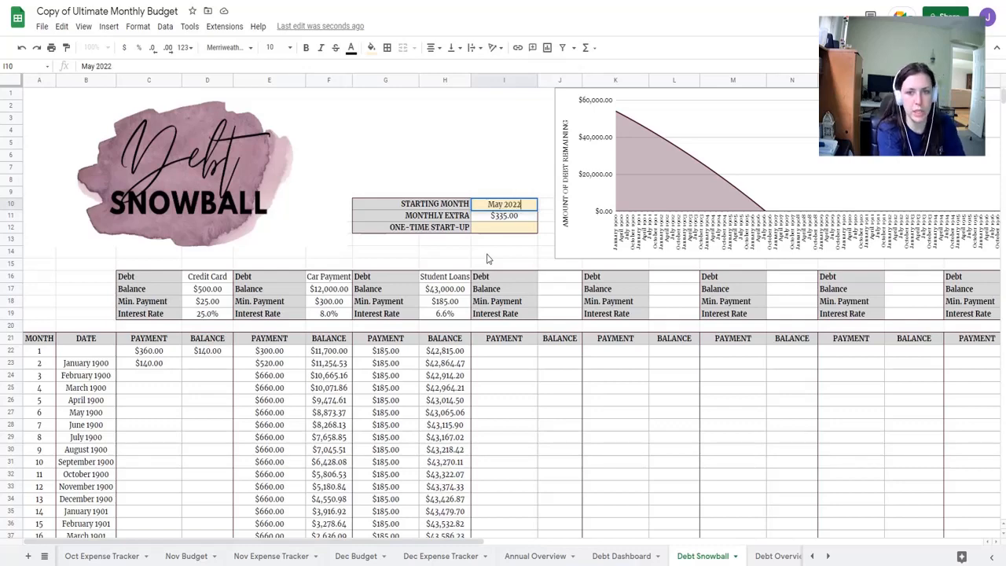
key("Return")
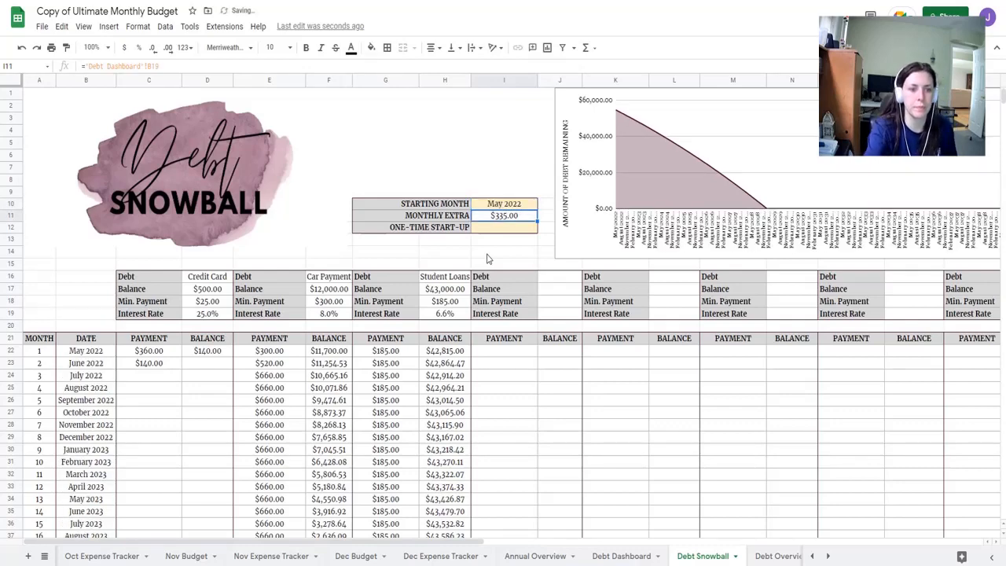
Examine the Credit Card's May and June 2022 payments in the snowball schedule, dismissing the desktop notification
scroll(271, 333, "down", 5)
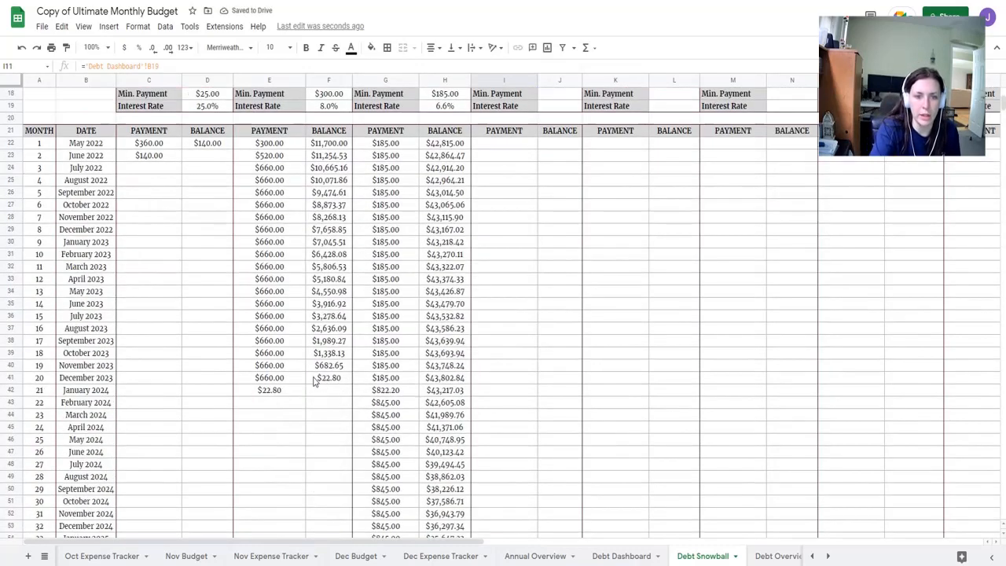
left_click(140, 145)
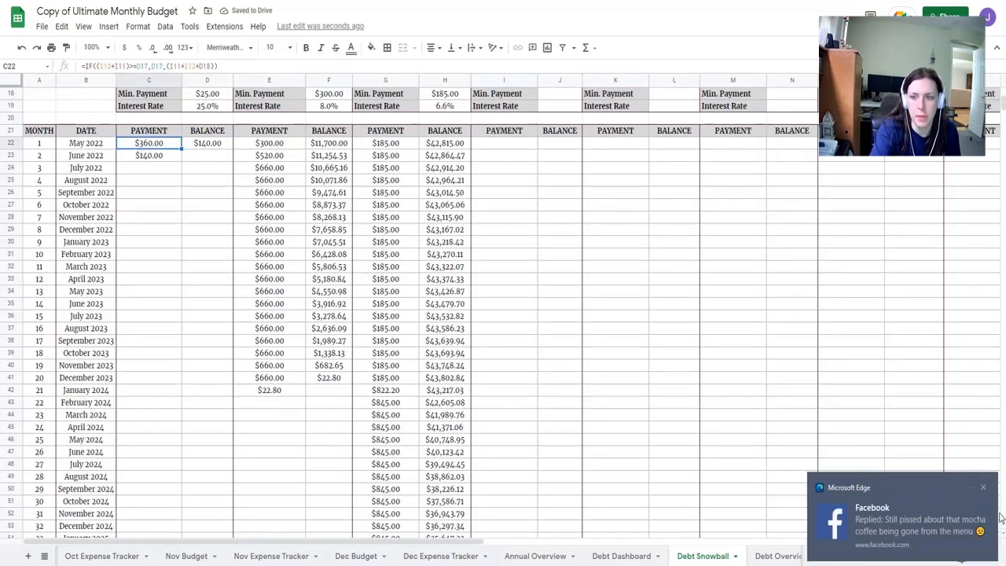
left_click(981, 488)
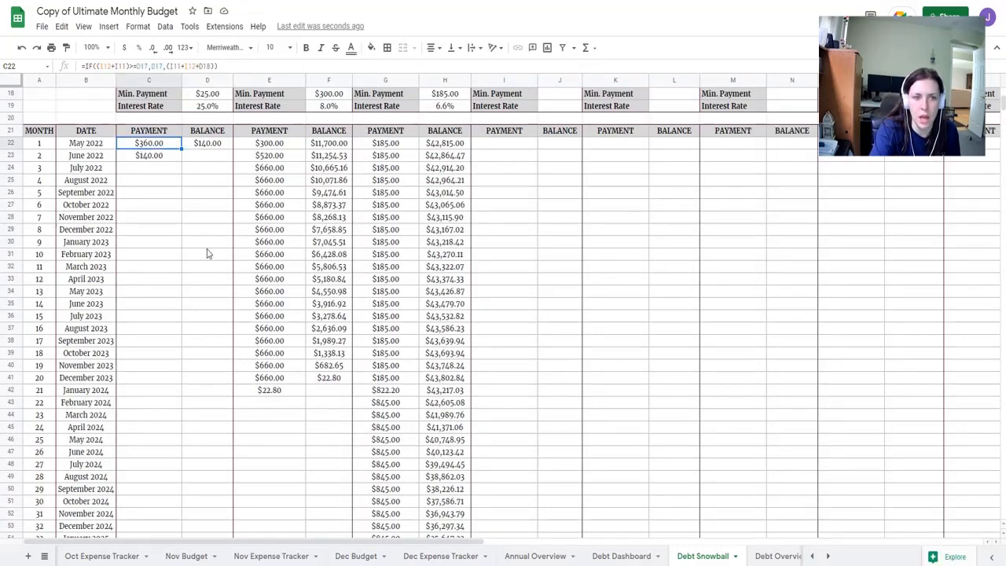
scroll(144, 154, "up", 5)
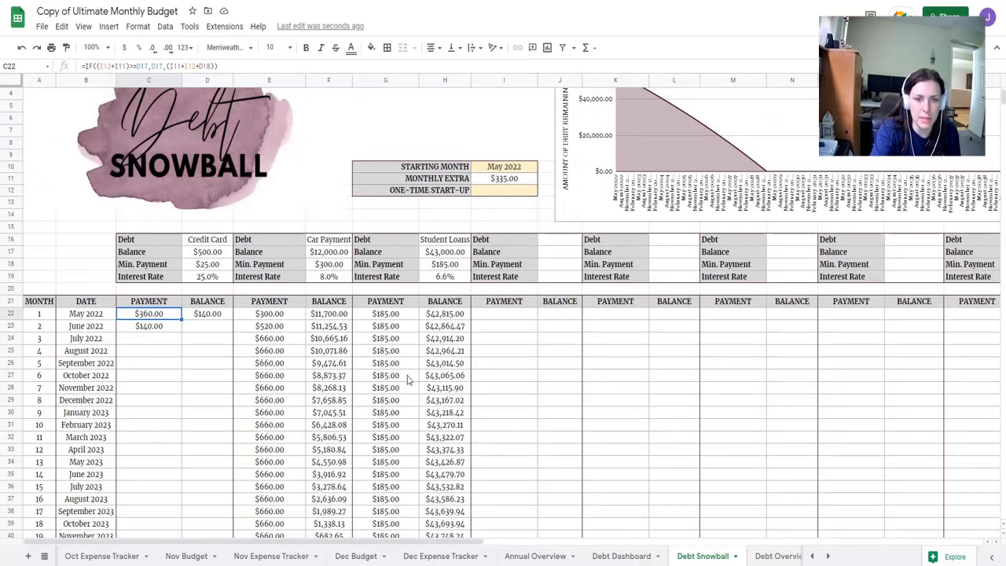
scroll(357, 434, "down", 5)
left_click(151, 160)
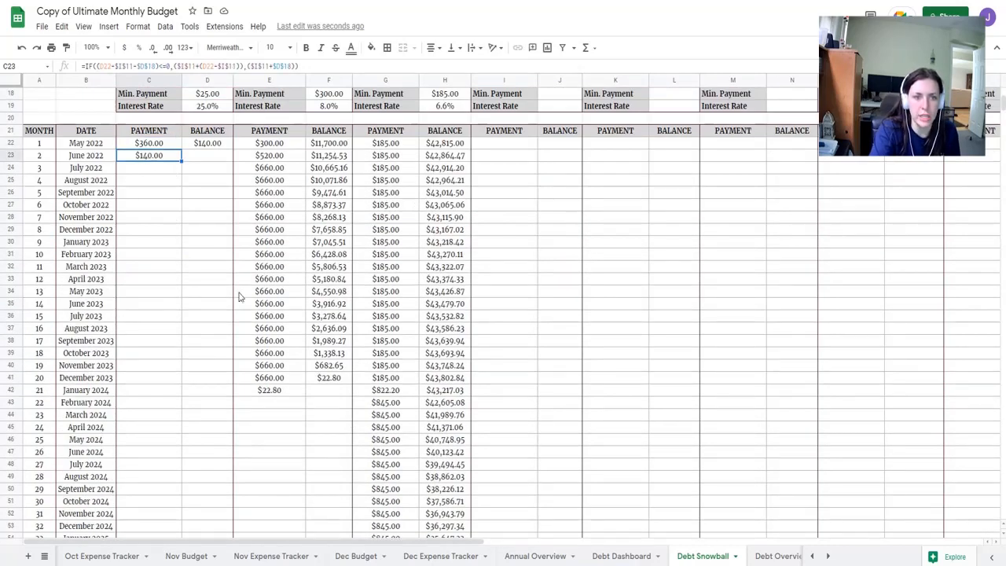
Find the Car Payment debt's final payment in the snowball schedule and its payoff month
scroll(397, 508, "up", 5)
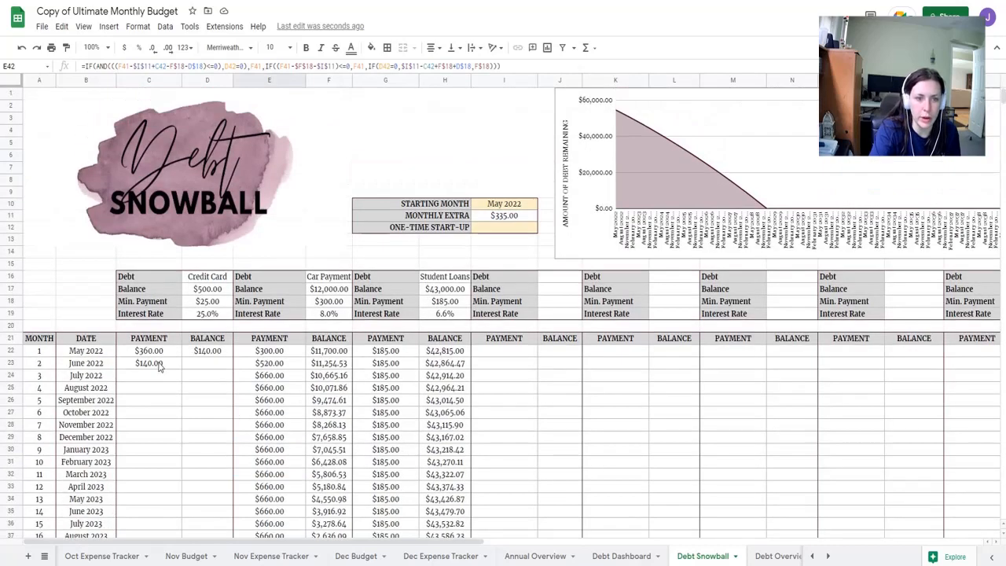
scroll(292, 388, "down", 4)
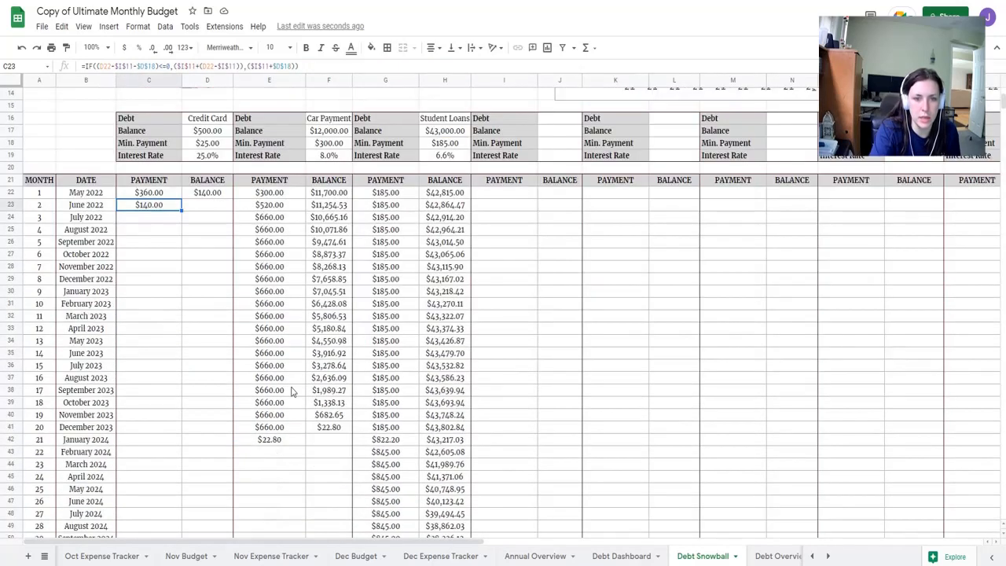
left_click(275, 440)
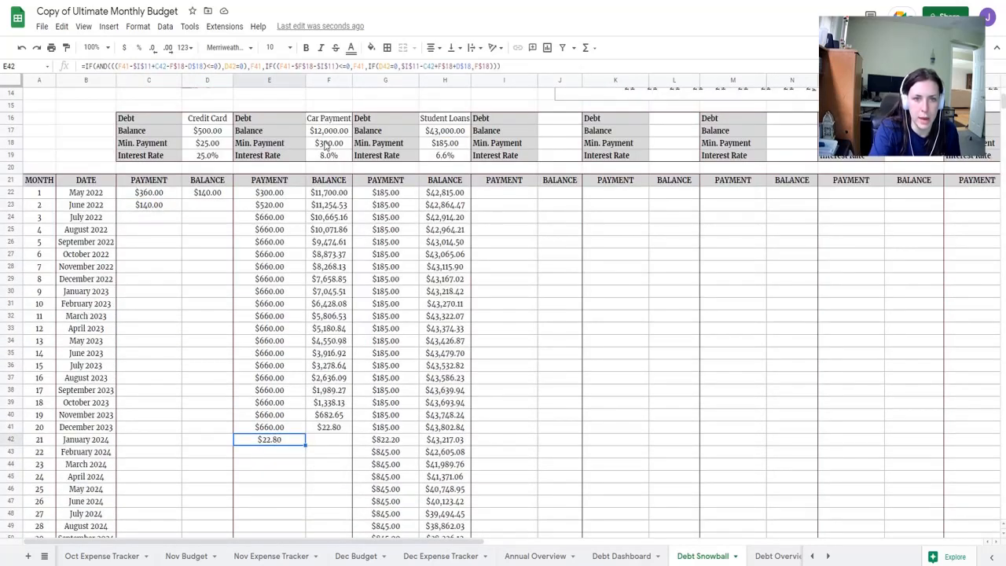
left_click(77, 442)
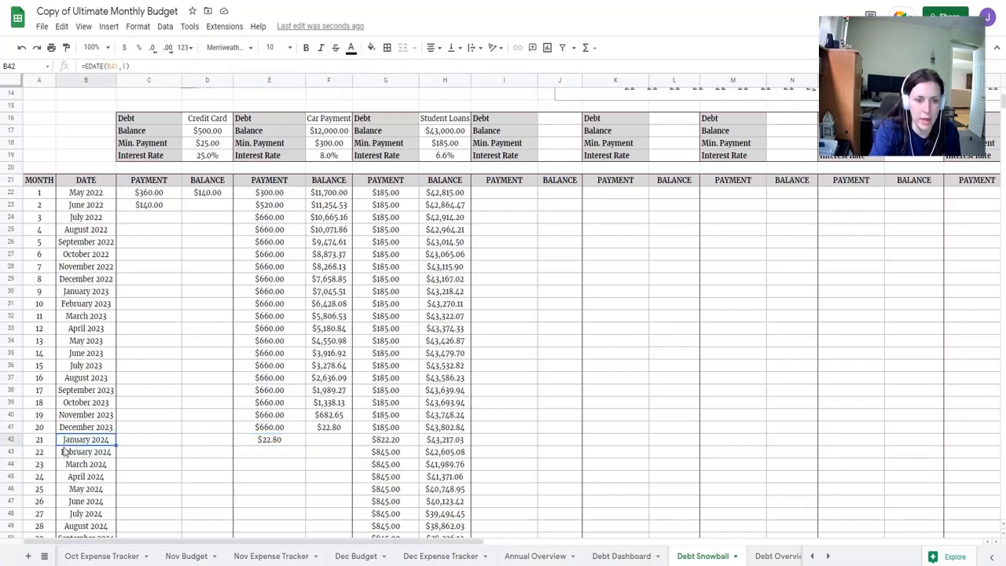
Follow the Student Loans payments down the schedule and inspect the last two payments
scroll(400, 470, "down", 15)
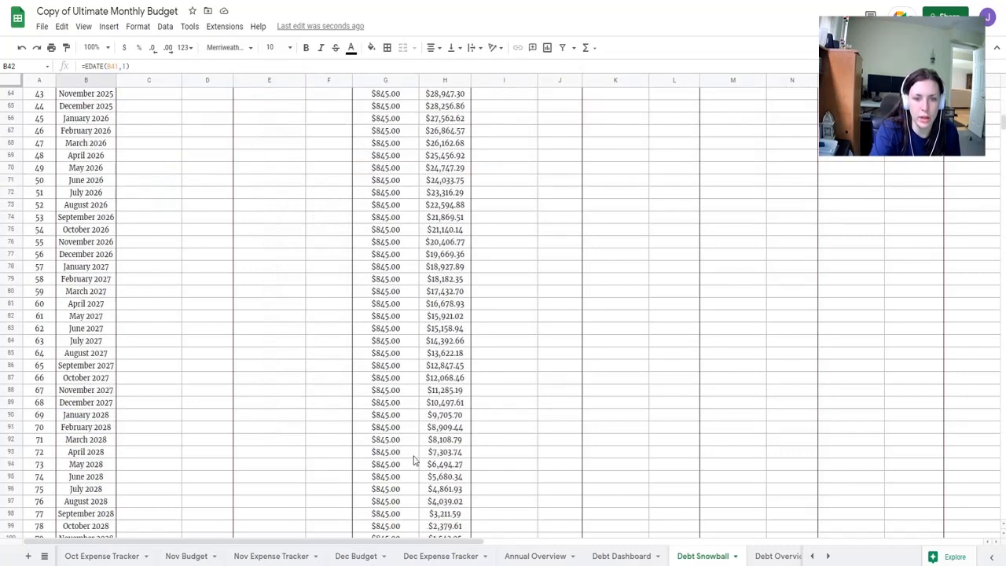
scroll(415, 461, "down", 8)
left_click(382, 245)
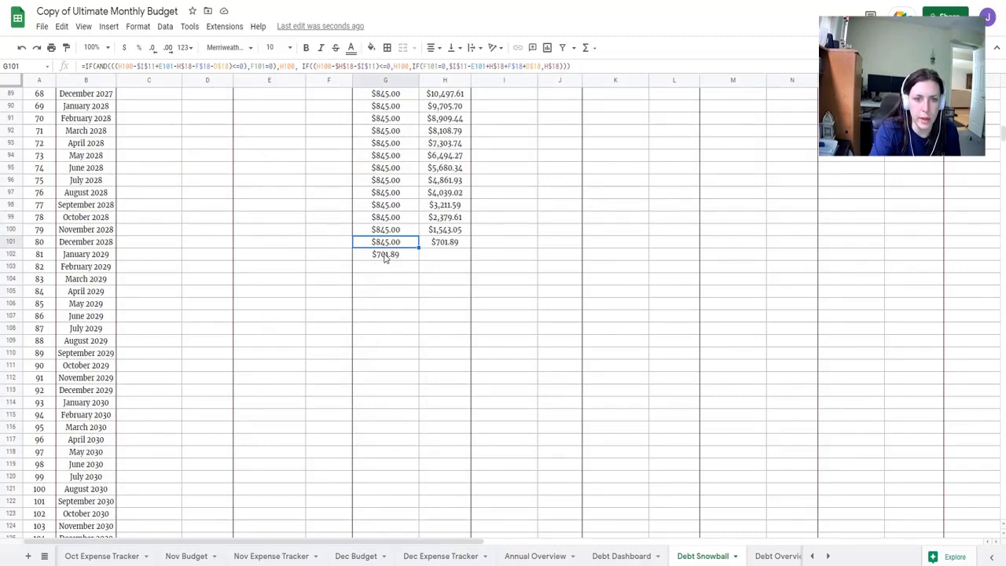
left_click(385, 256)
scroll(550, 401, "up", 9)
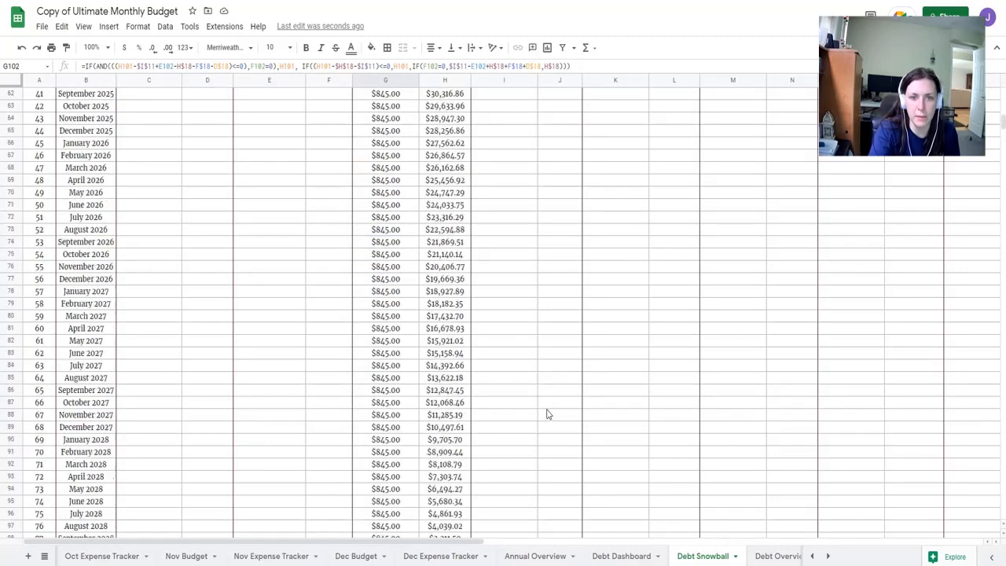
Return to the Debt Dashboard and inspect the total monthly budget and the debt-free date
scroll(548, 414, "up", 20)
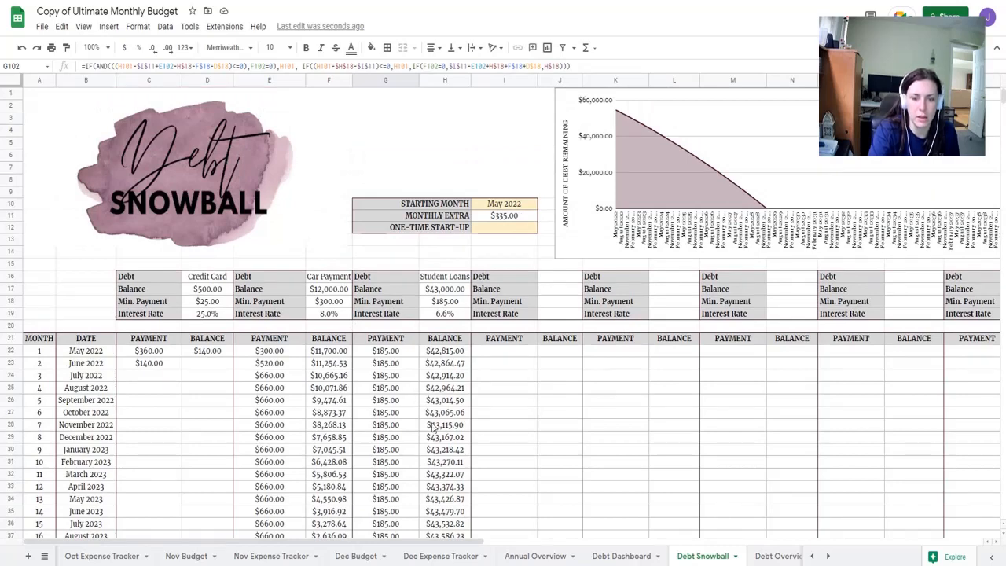
left_click(621, 557)
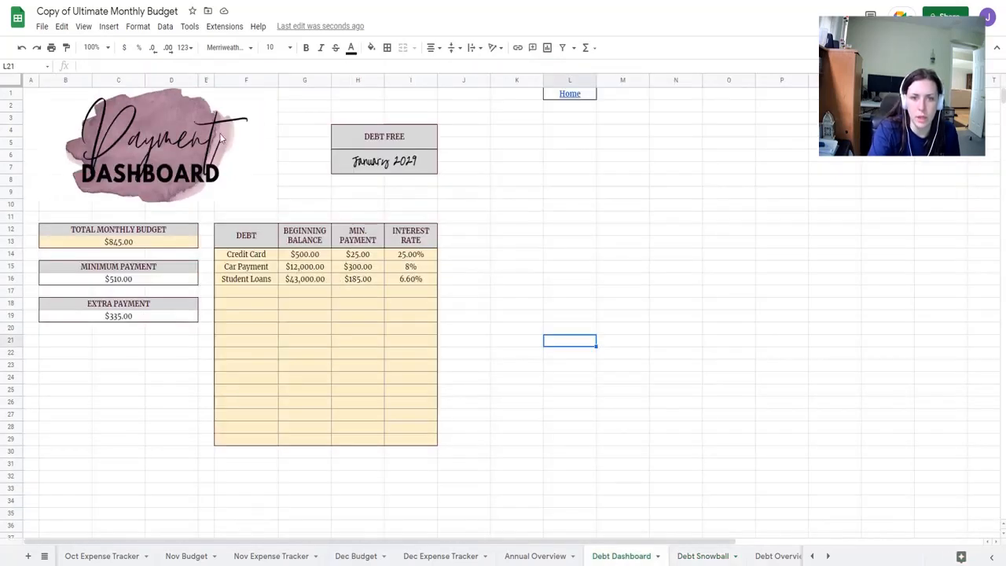
left_click(150, 244)
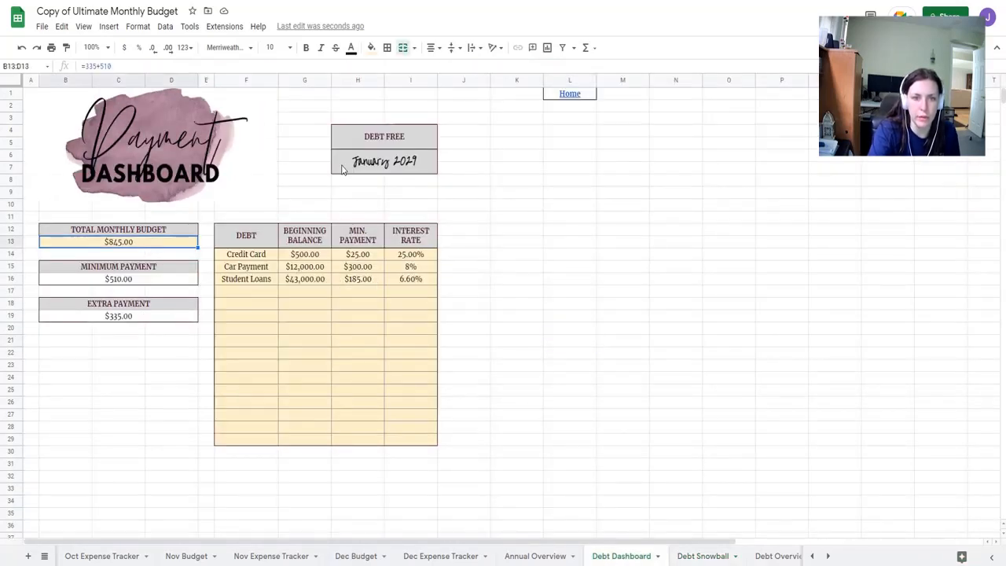
left_click(417, 168)
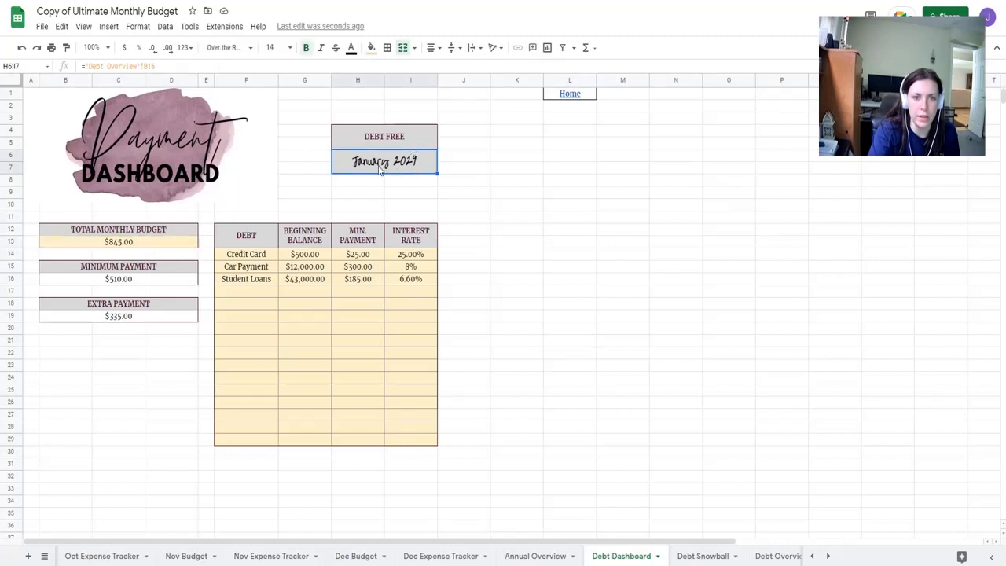
left_click(470, 181)
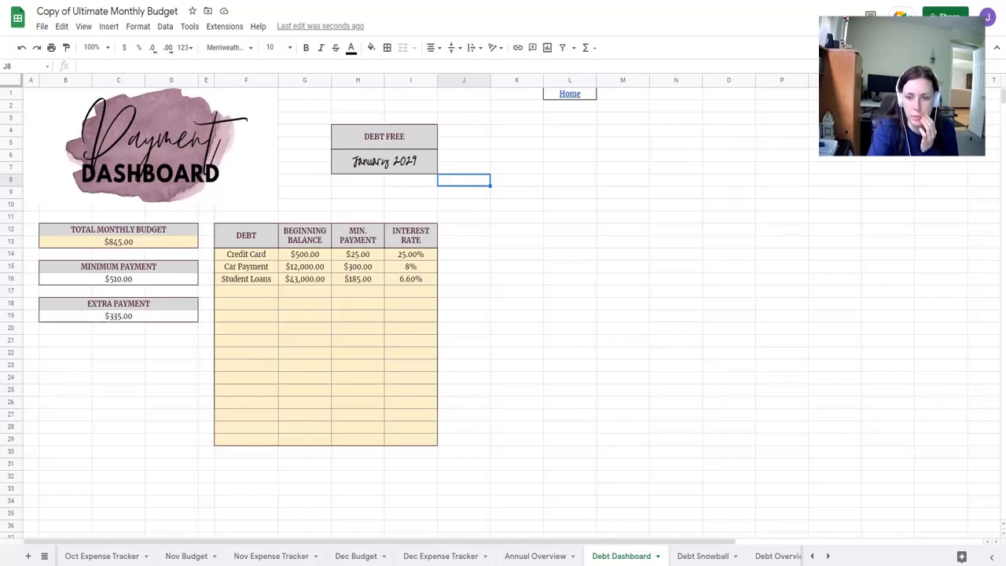
Set the one-time start-up amount on the Debt Snowball sheet to $200 and review the payment schedule
left_click(702, 559)
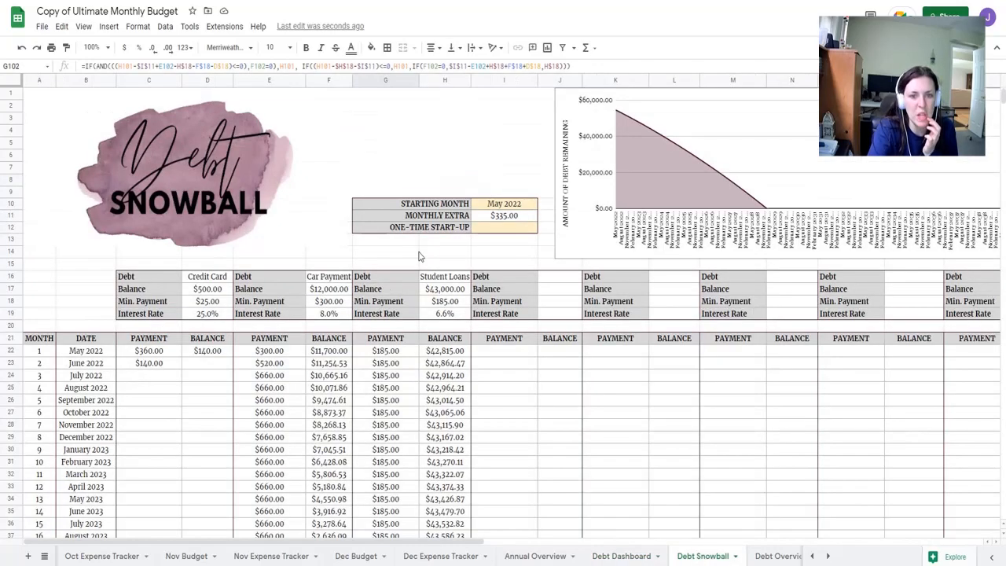
left_click(502, 228)
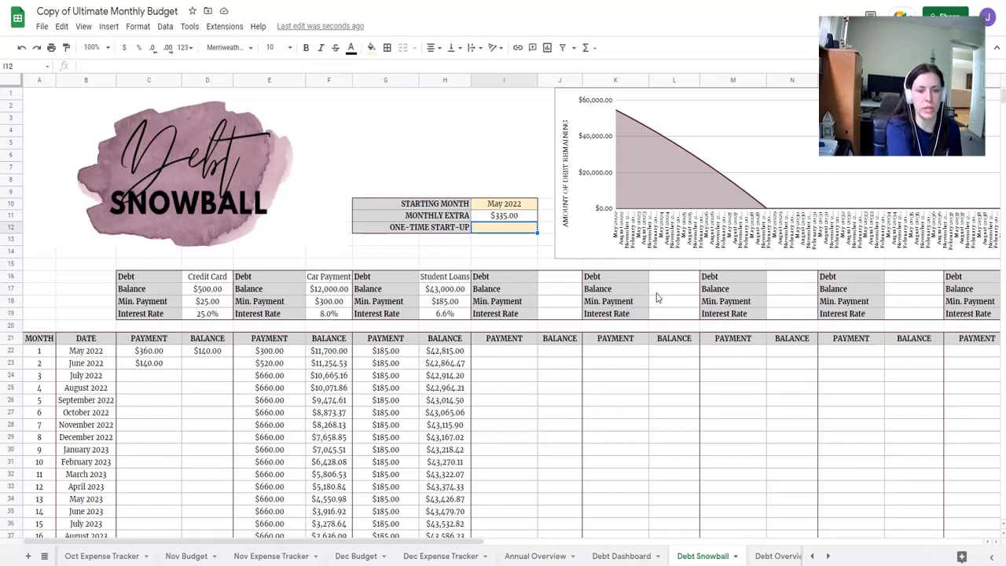
type("200")
key("Return")
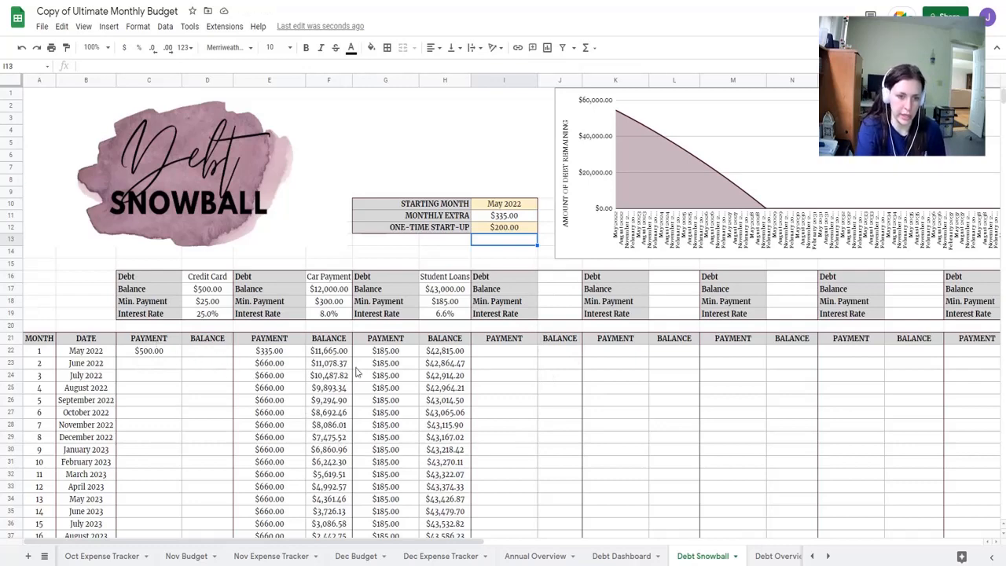
scroll(358, 369, "down", 3)
scroll(398, 402, "down", 2)
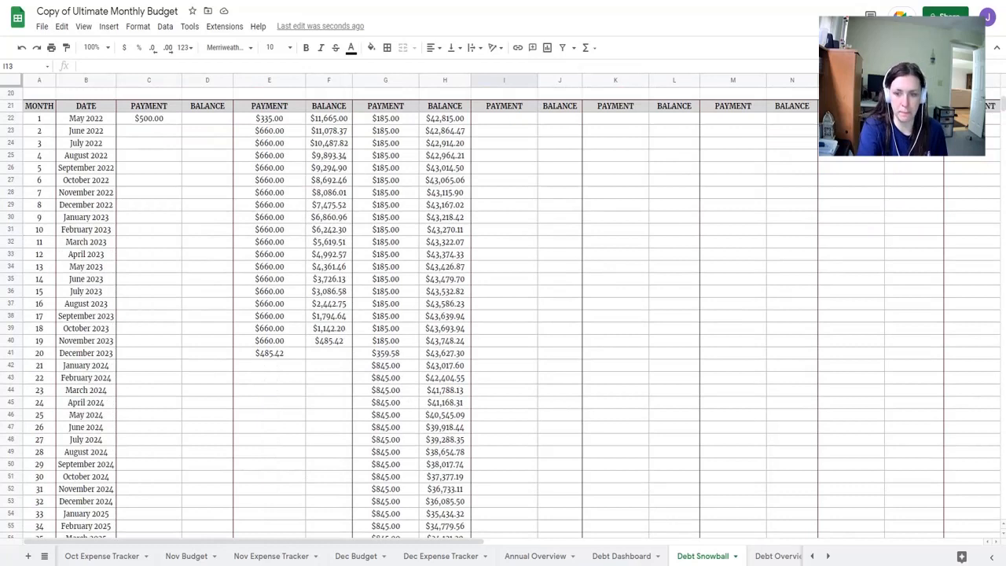
Check the debt-free date on the Debt Dashboard sheet
left_click(621, 555)
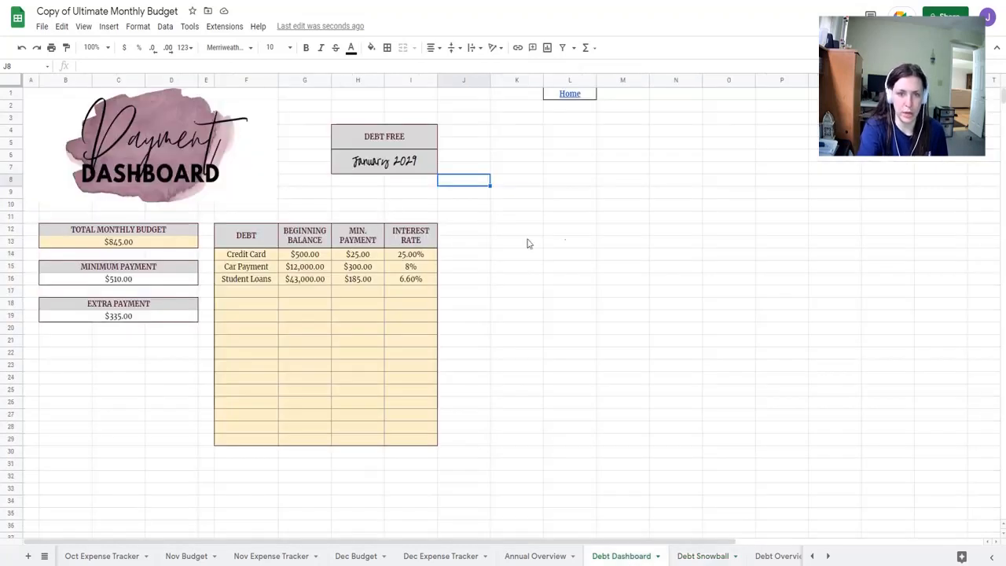
left_click(564, 232)
left_click(405, 177)
left_click(477, 218)
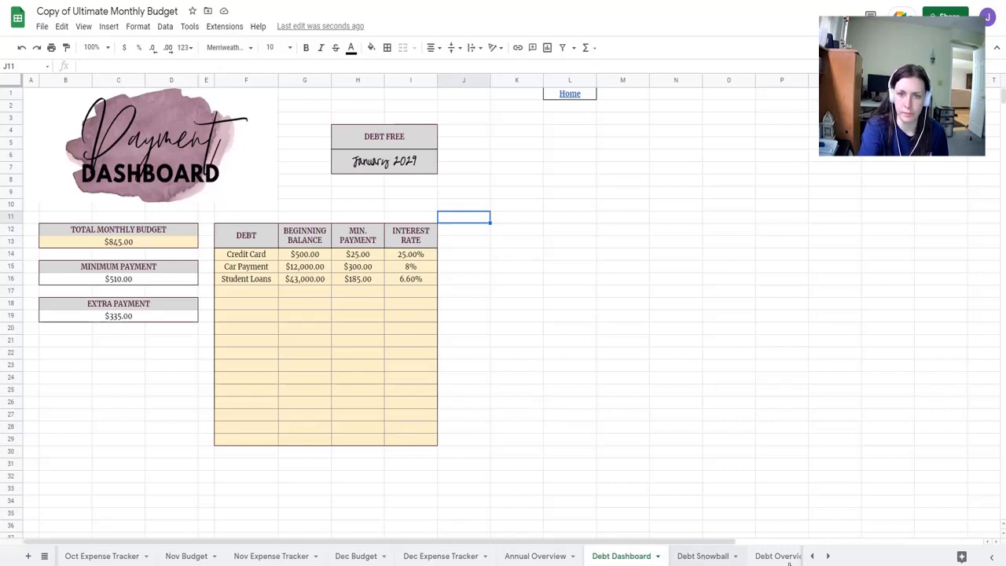
Inspect the last Student Loans payment and the Credit Card's May 2022 payment in the Debt Snowball schedule
left_click(702, 556)
scroll(597, 401, "down", 12)
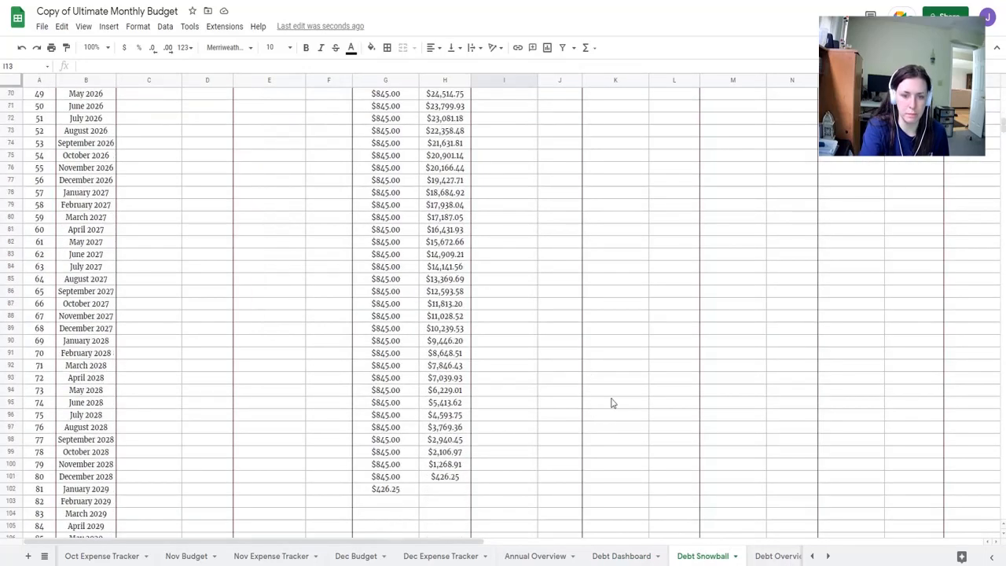
scroll(613, 402, "down", 2)
left_click(385, 402)
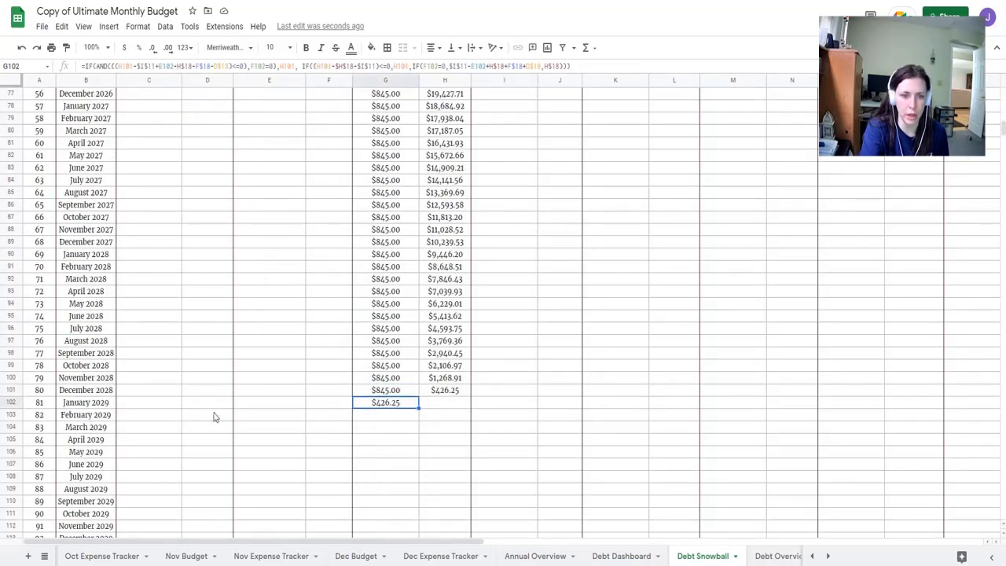
scroll(568, 397, "up", 20)
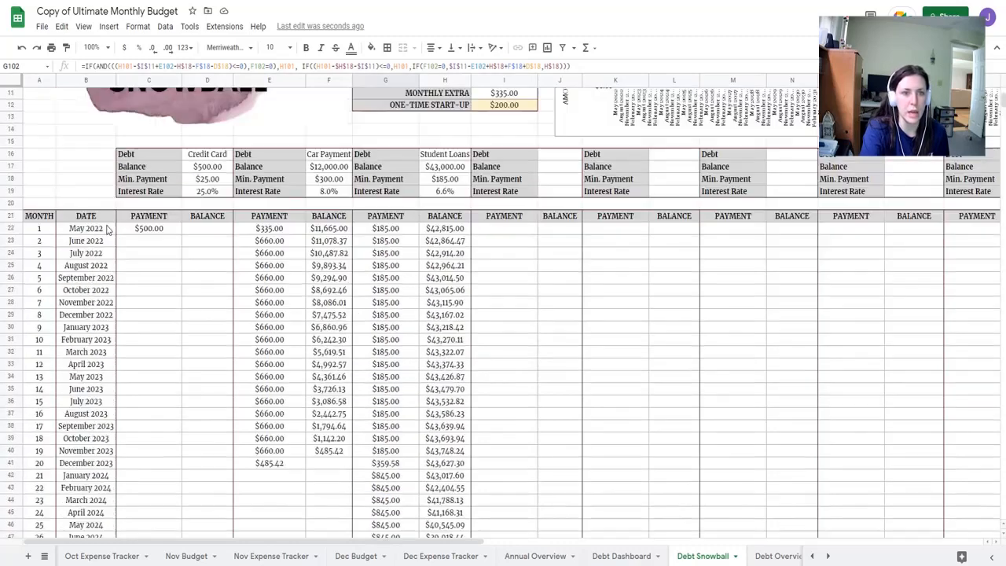
left_click(149, 230)
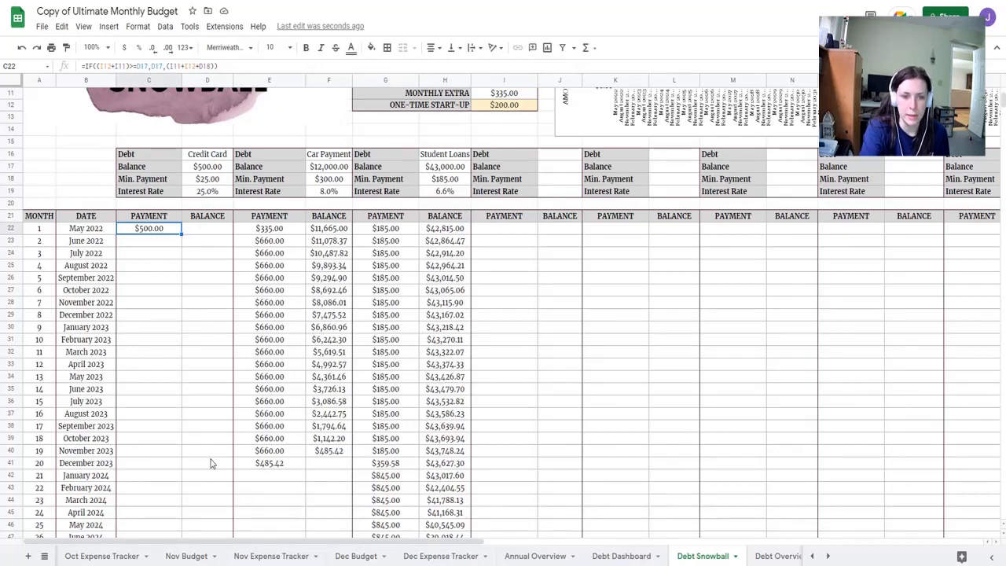
Open the Debt Overview sheet and examine the payoff months of the three listed debts and of the unused debt rows
right_click(766, 556)
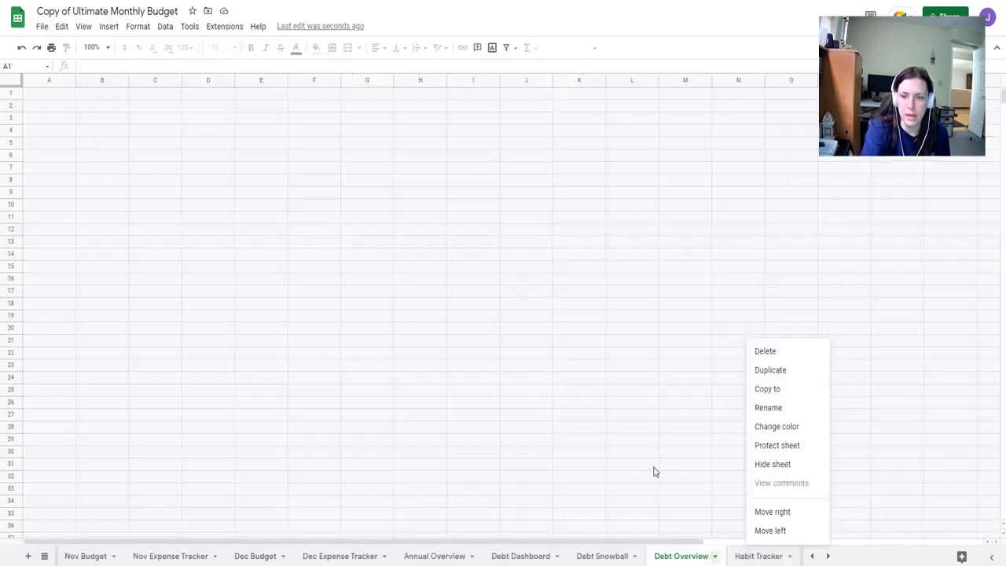
left_click(637, 442)
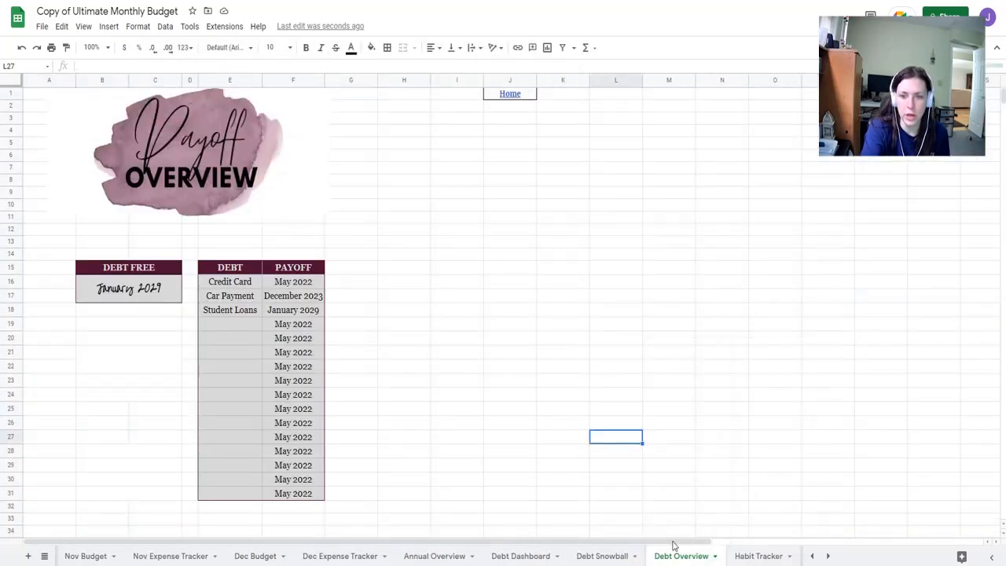
left_click(507, 268)
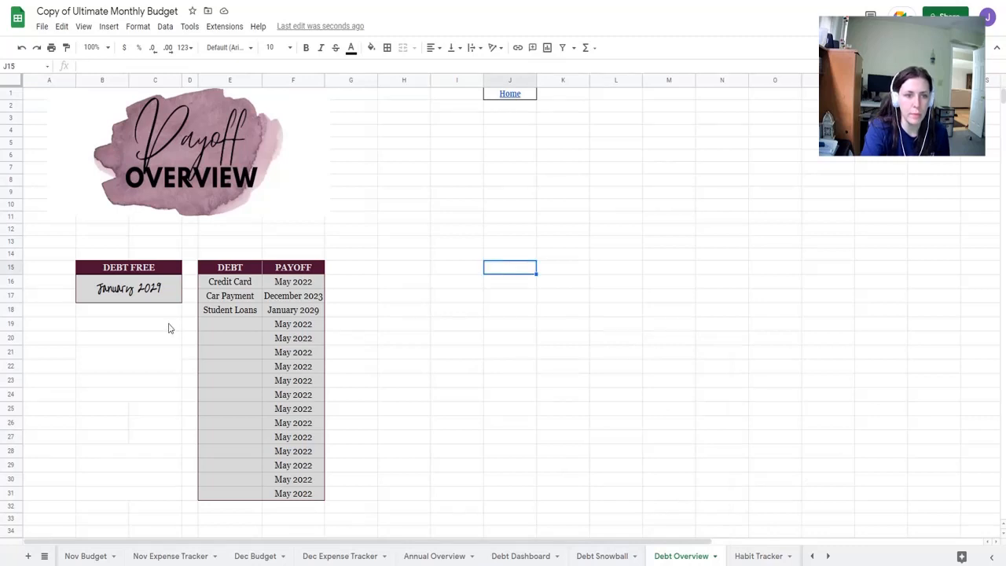
left_click_drag(296, 284, 302, 314)
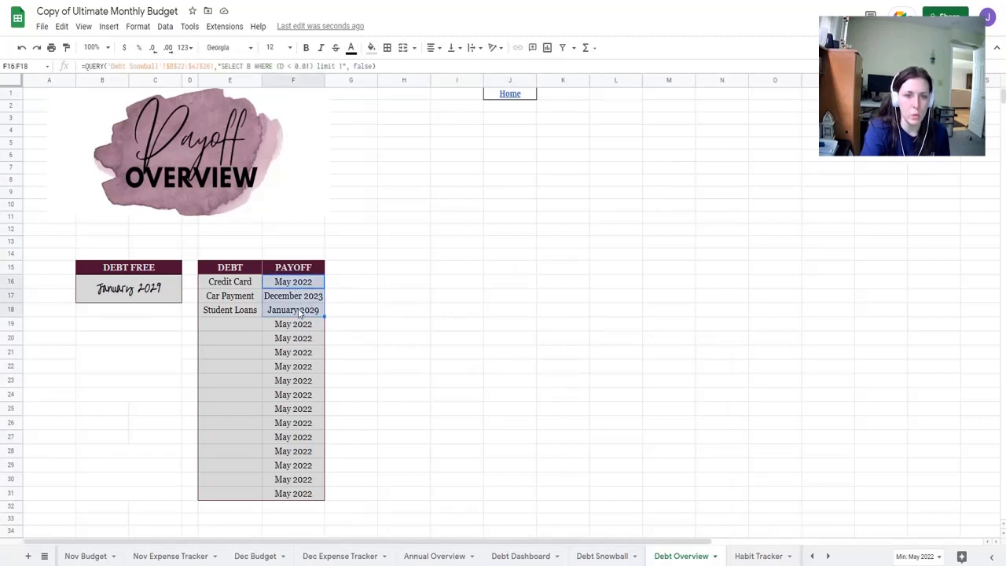
left_click(363, 313)
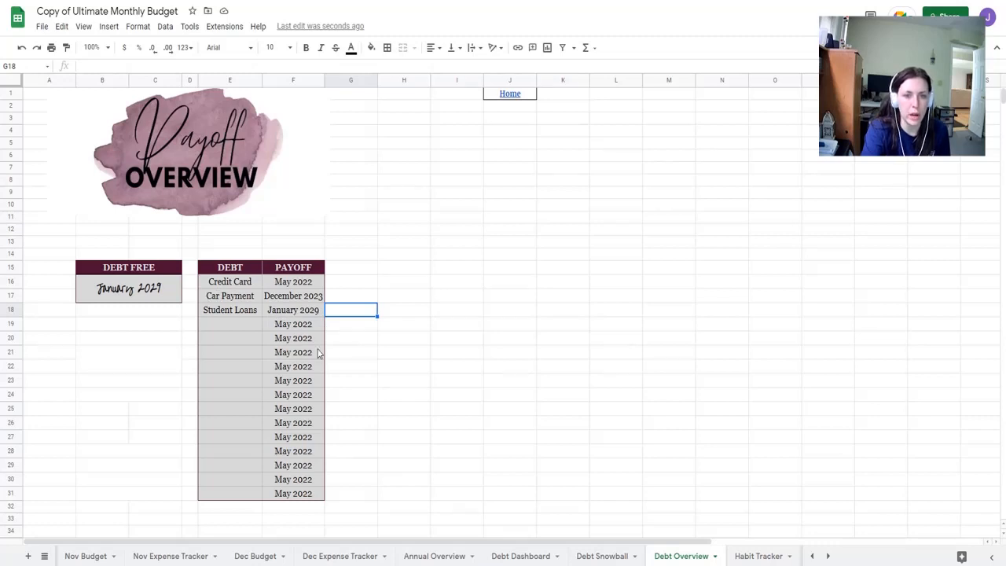
left_click_drag(293, 324, 309, 495)
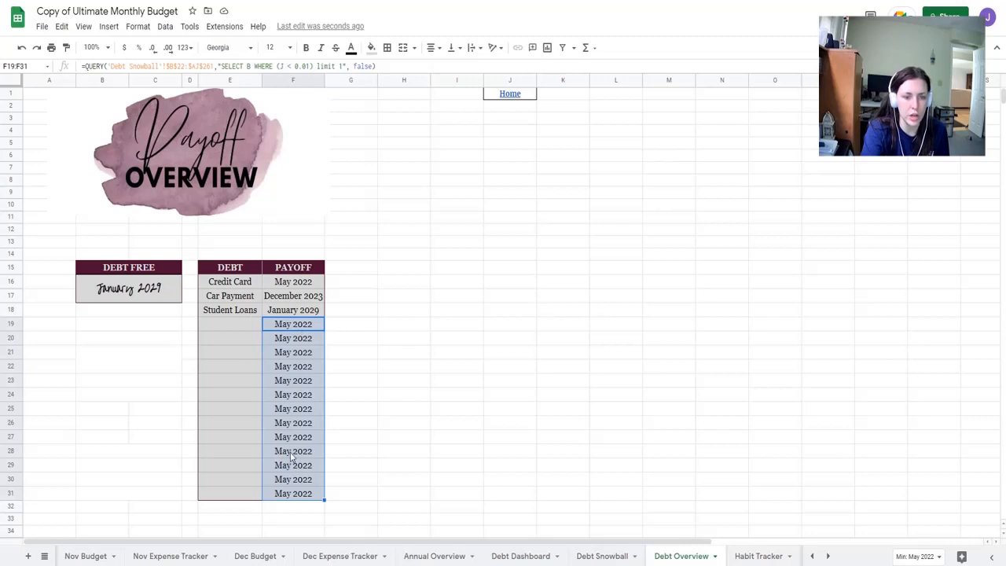
left_click(241, 333)
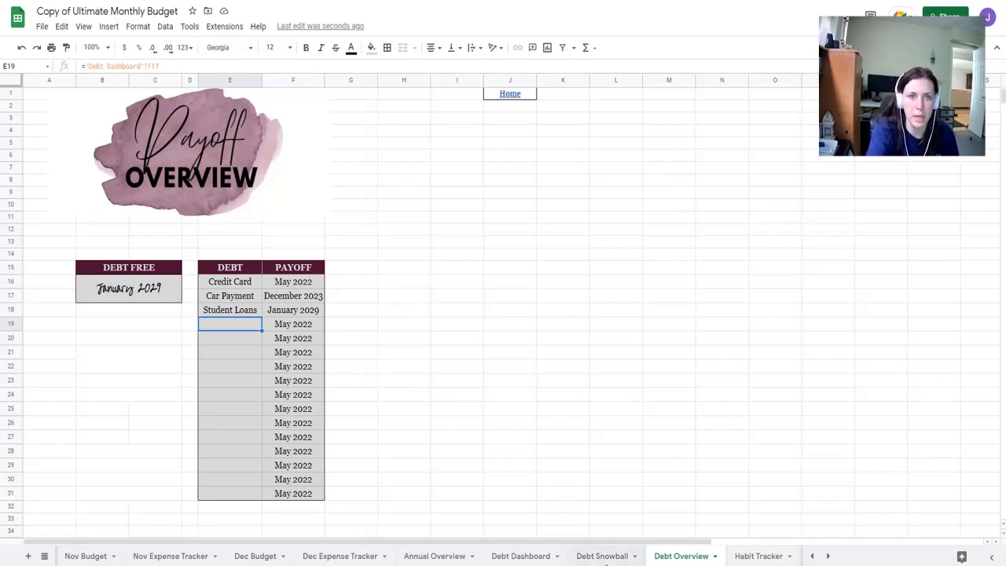
Set the one-time start-up amount on the Debt Snowball sheet to $500
left_click(609, 557)
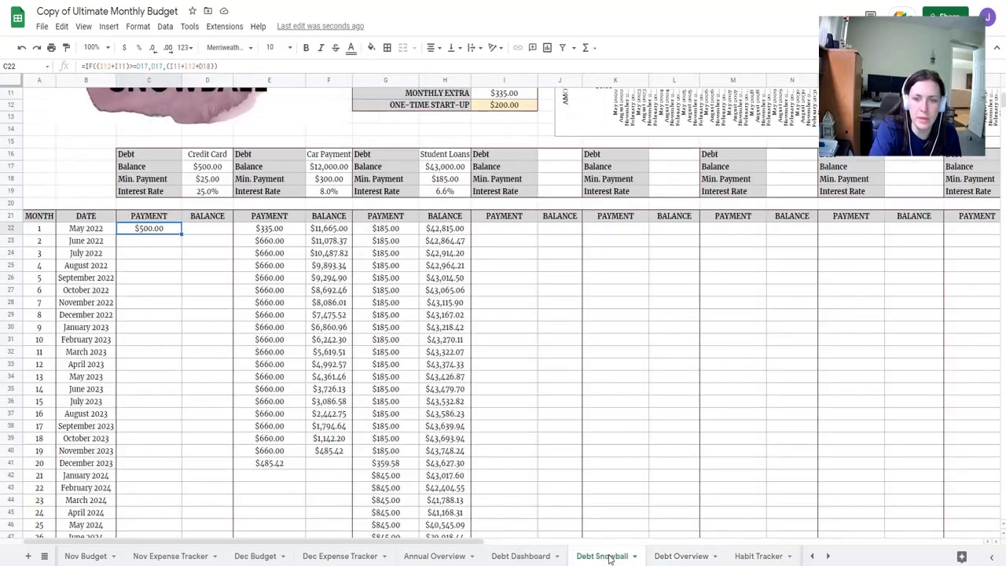
scroll(542, 495, "up", 3)
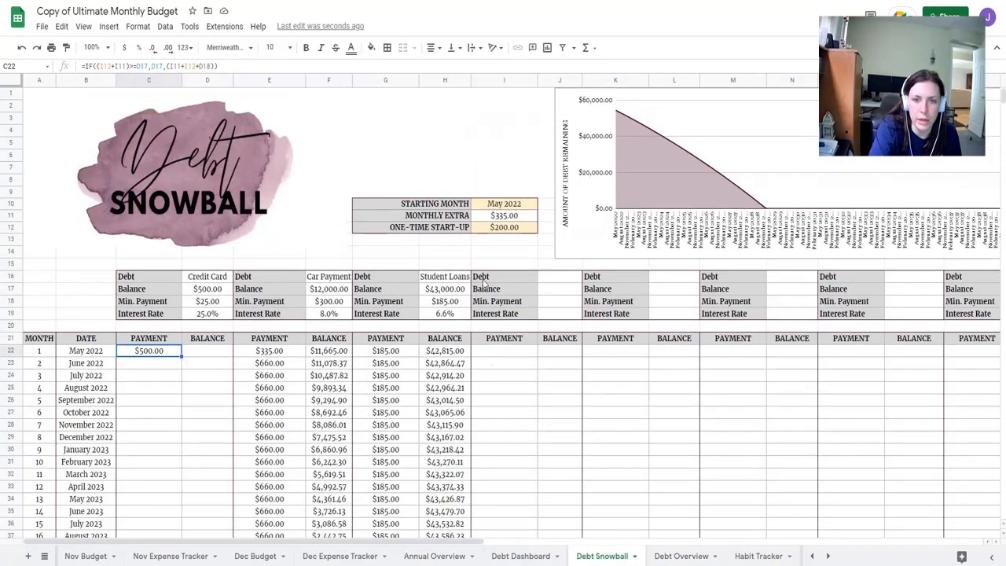
left_click(502, 233)
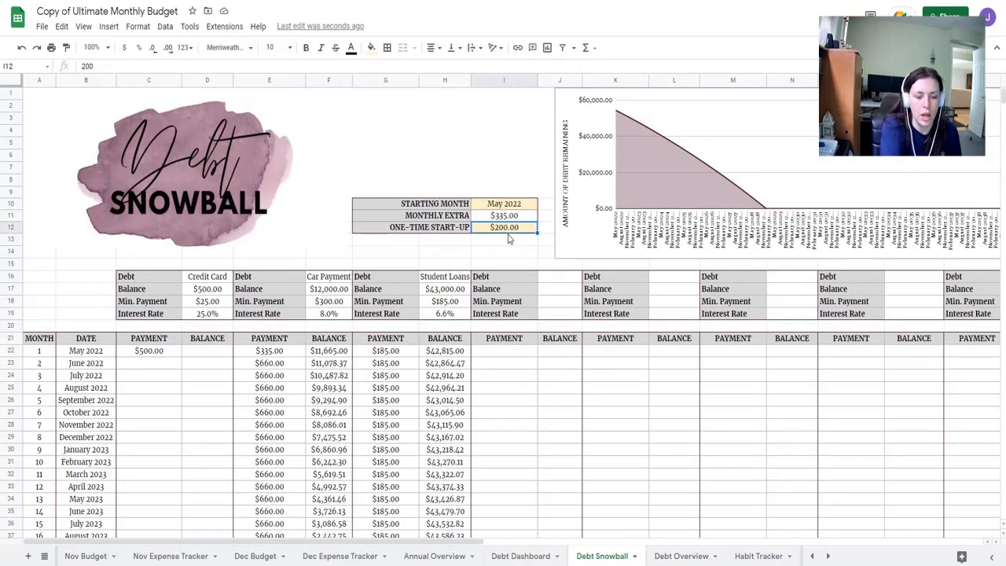
type("500")
key("Return")
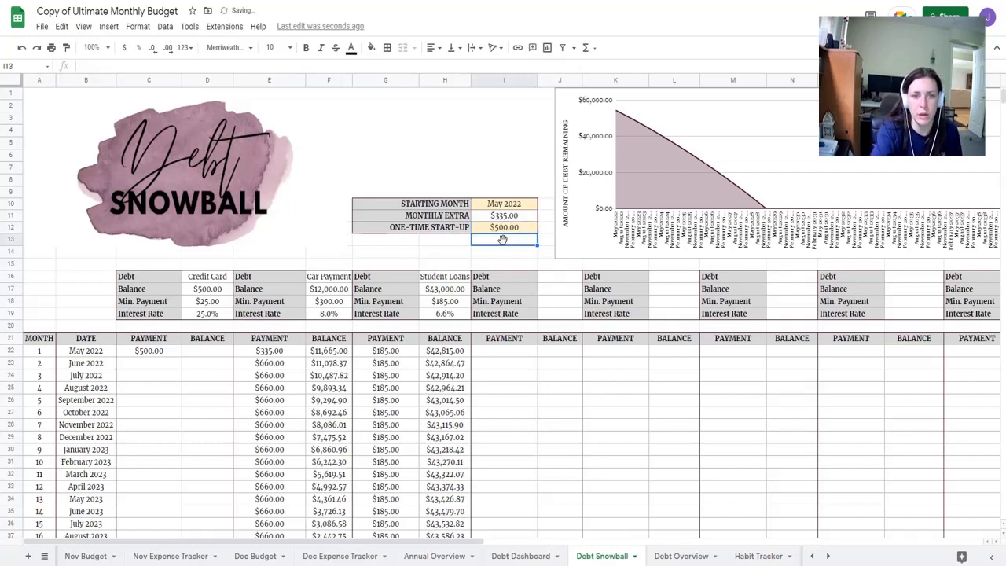
left_click(524, 228)
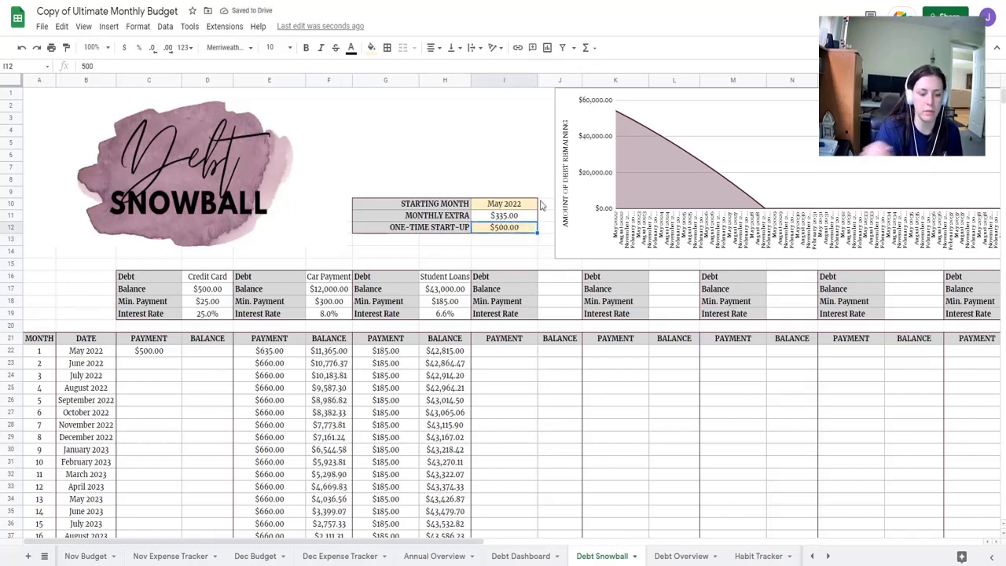
Set the total monthly budget on the Debt Dashboard to $745
left_click(521, 556)
left_click(165, 235)
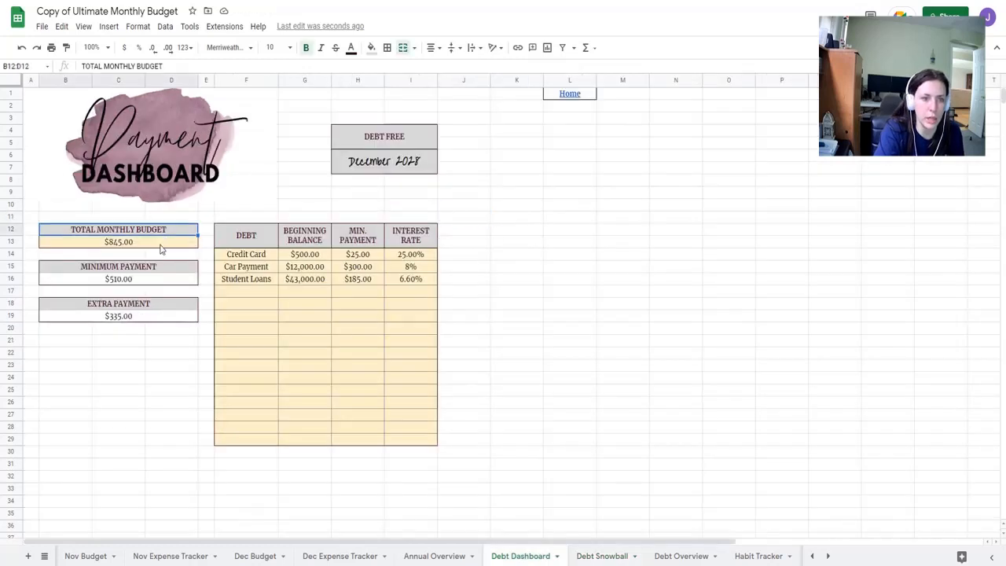
left_click(160, 246)
type("745")
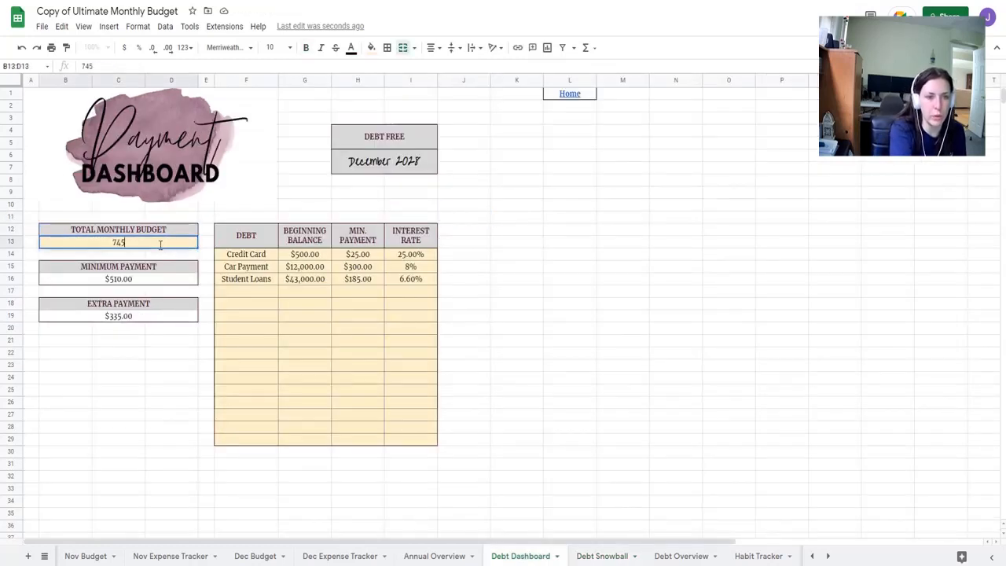
key("Return")
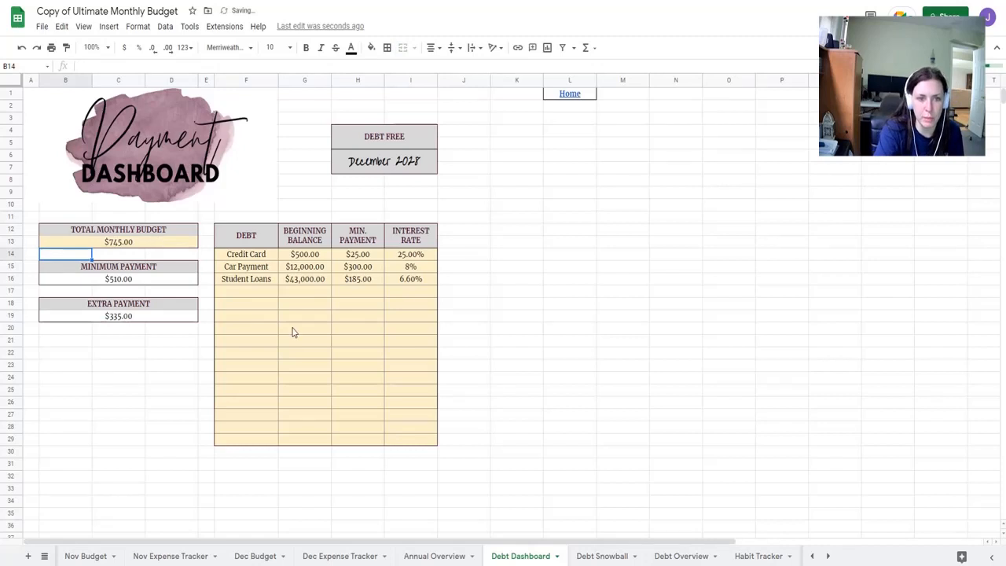
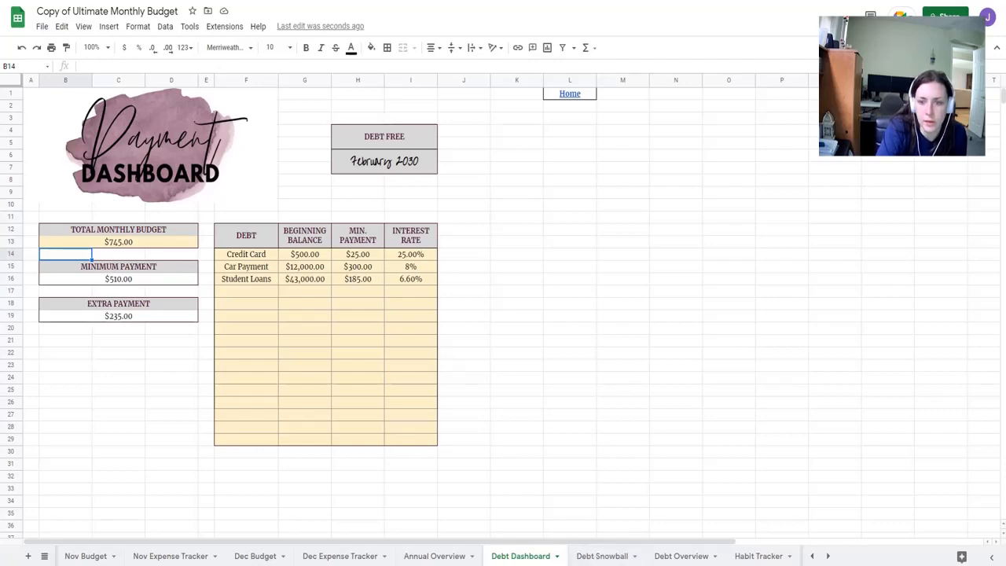
Review the Debt Overview and the Debt Snowball schedule, inspecting the May 2022 payments for the Credit Card and Car Payment
left_click(617, 557)
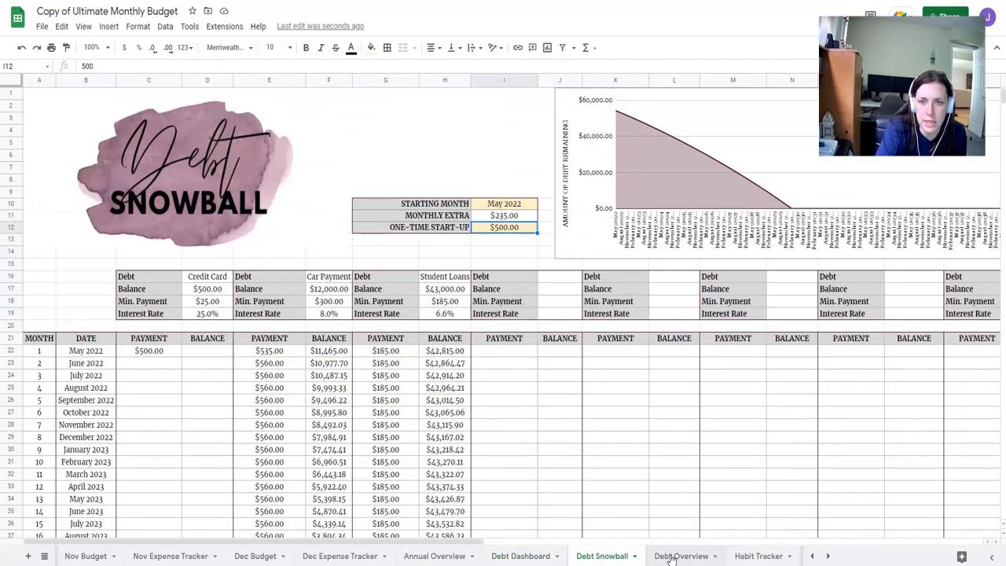
left_click(670, 556)
left_click(610, 556)
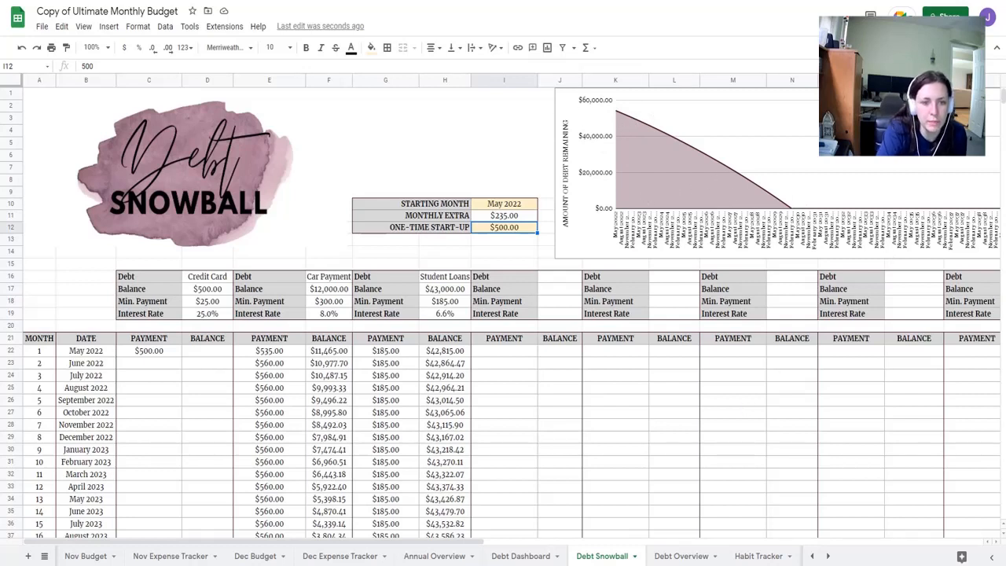
scroll(656, 481, "down", 5)
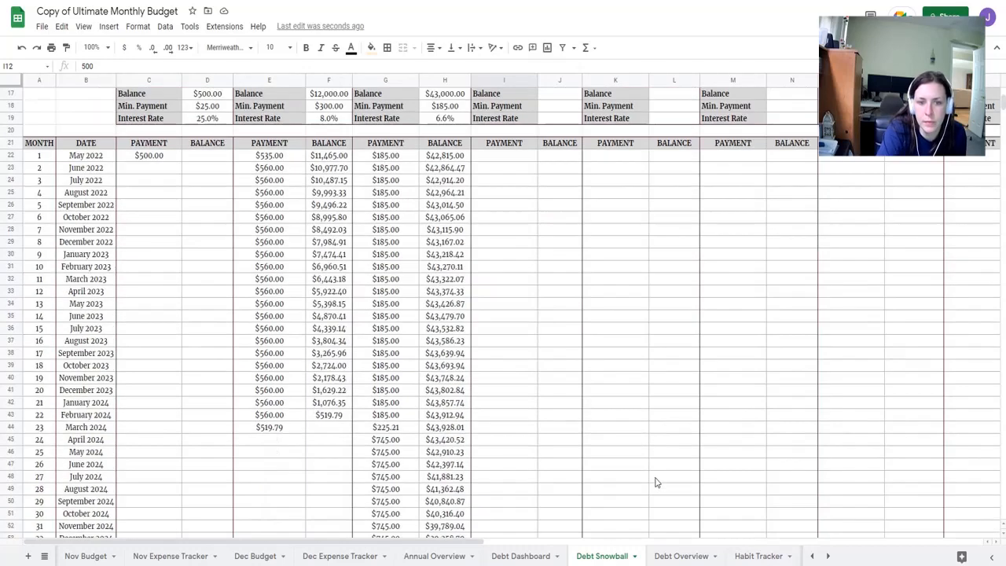
scroll(220, 402, "up", 5)
left_click(156, 356)
left_click(242, 353)
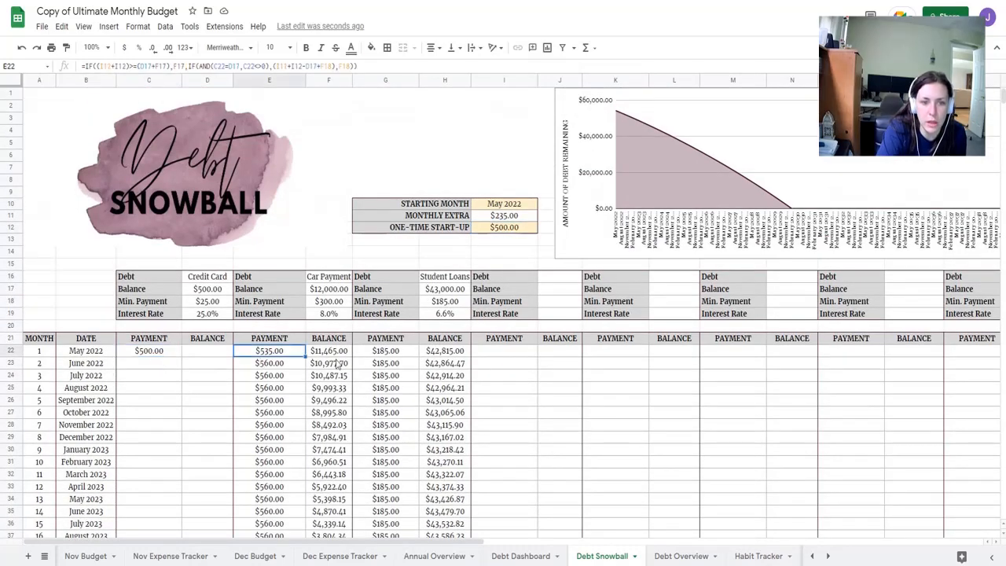
Inspect the May and June 2022 payments for the Credit Card, Car Payment and Student Loans in the Debt Snowball schedule
left_click(390, 354)
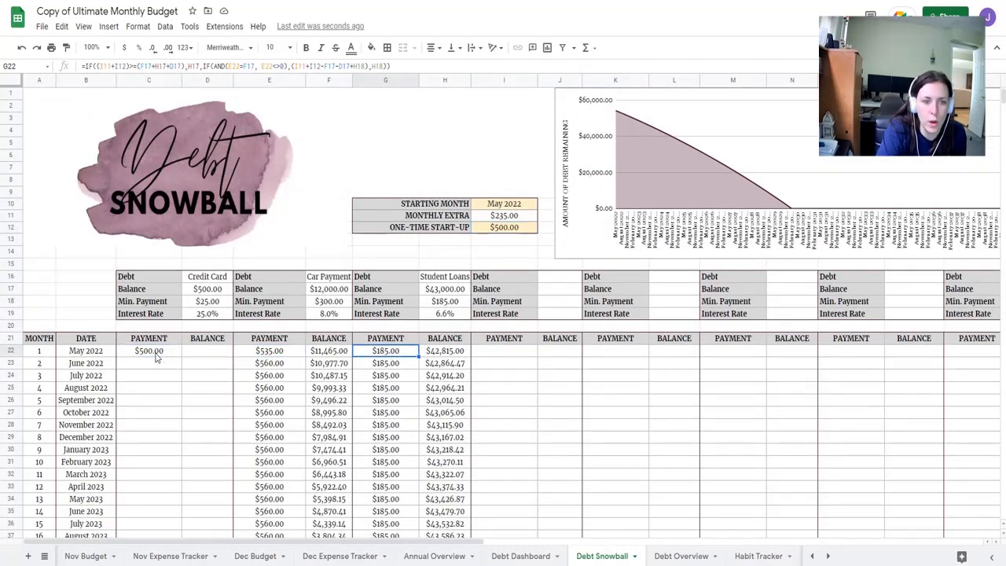
left_click(161, 354)
left_click(261, 364)
left_click(390, 366)
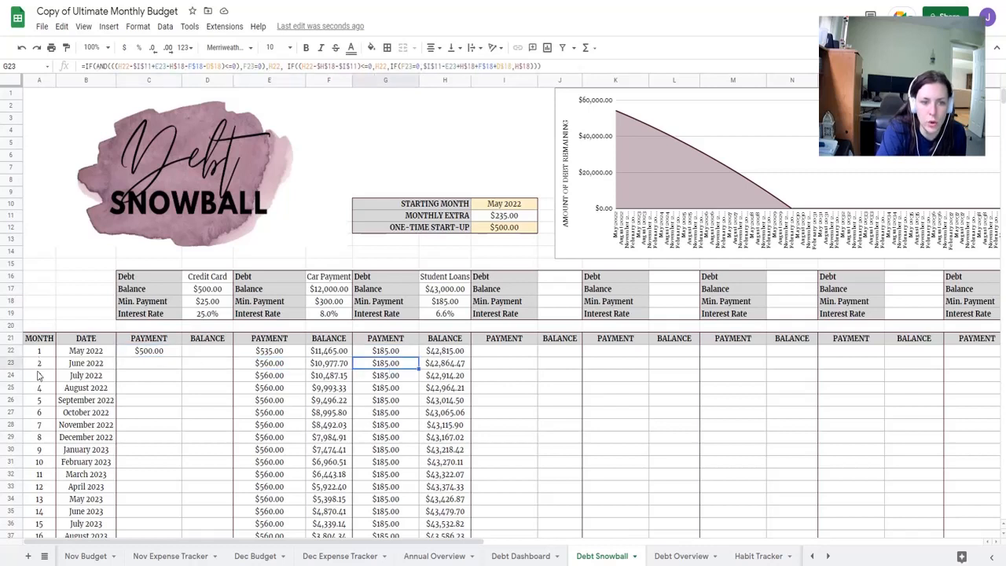
left_click(266, 354)
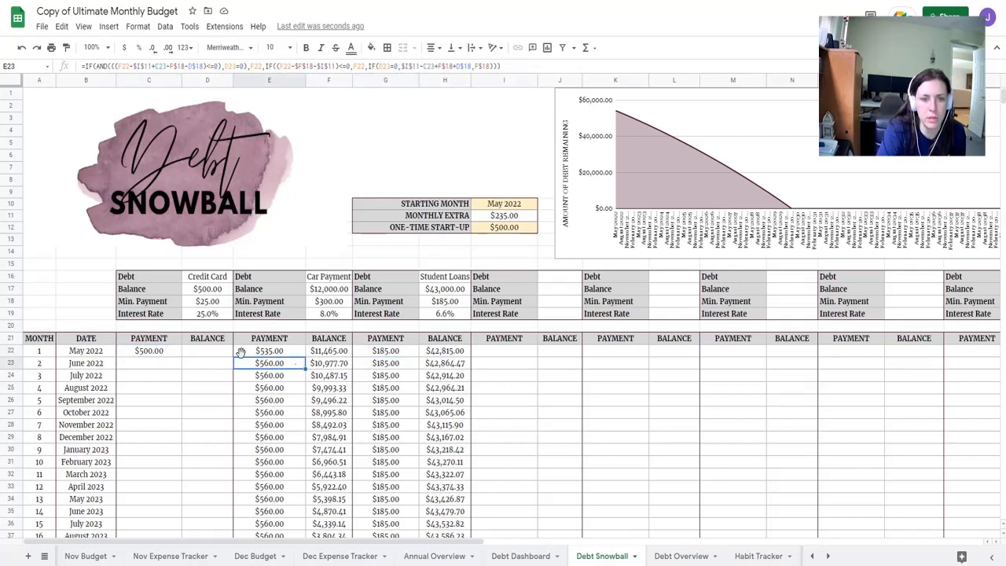
left_click(150, 354)
left_click(287, 352)
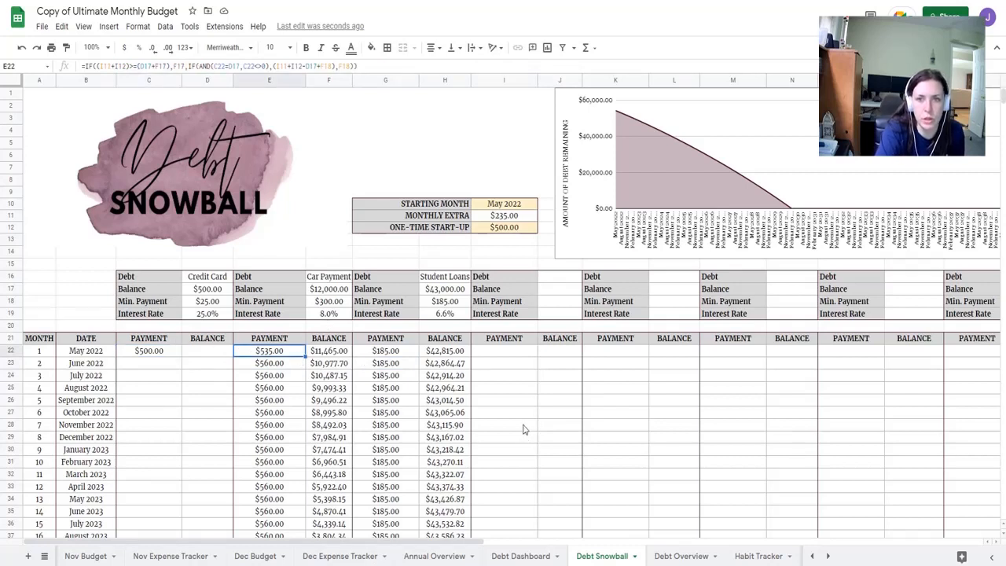
left_click(196, 428)
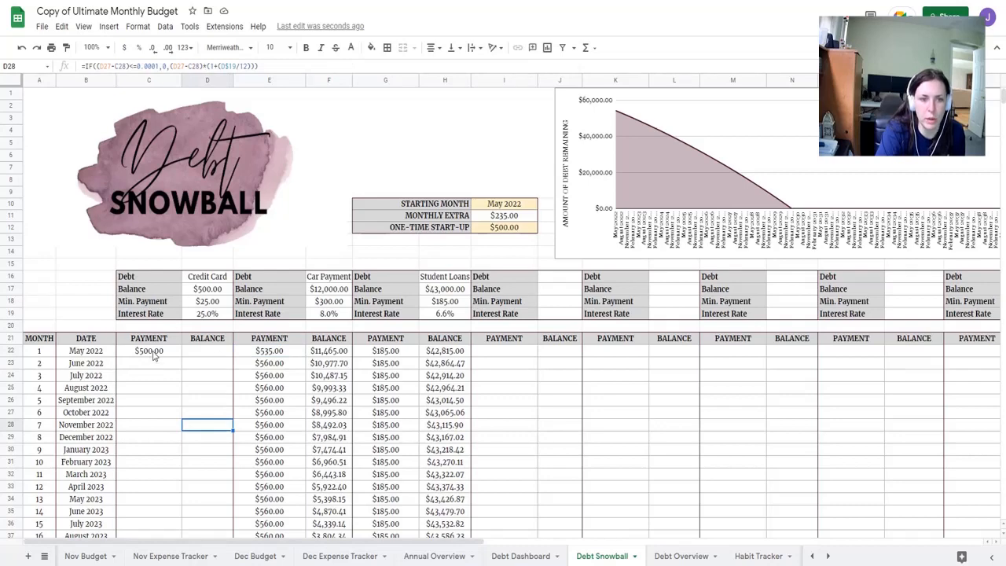
Open the May Budget sheet from the Dashboard and enter $500 as the Credit Card's actual payment in the Debt Summary
left_click_drag(393, 542, 638, 542)
left_click(685, 99)
left_click(699, 117)
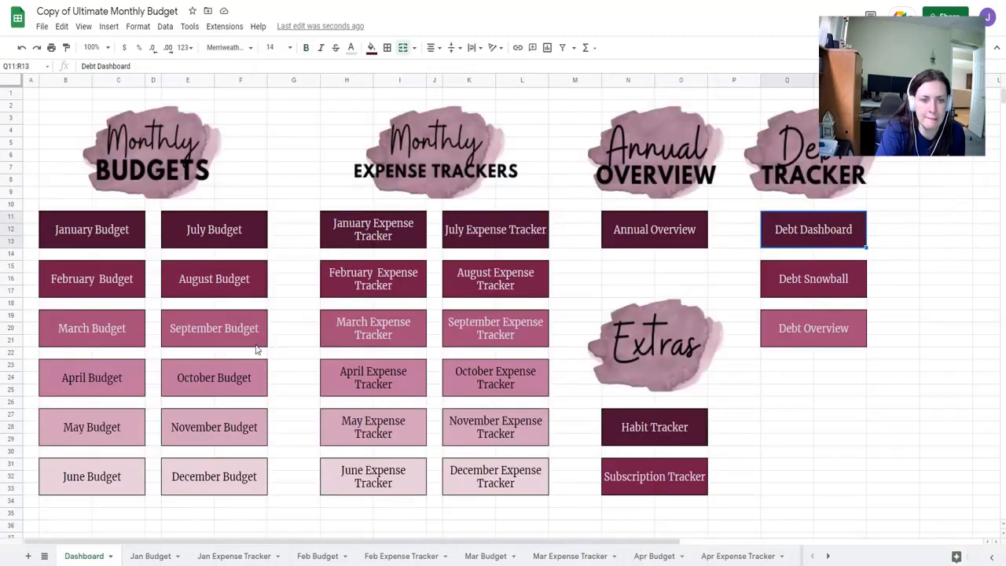
left_click(91, 431)
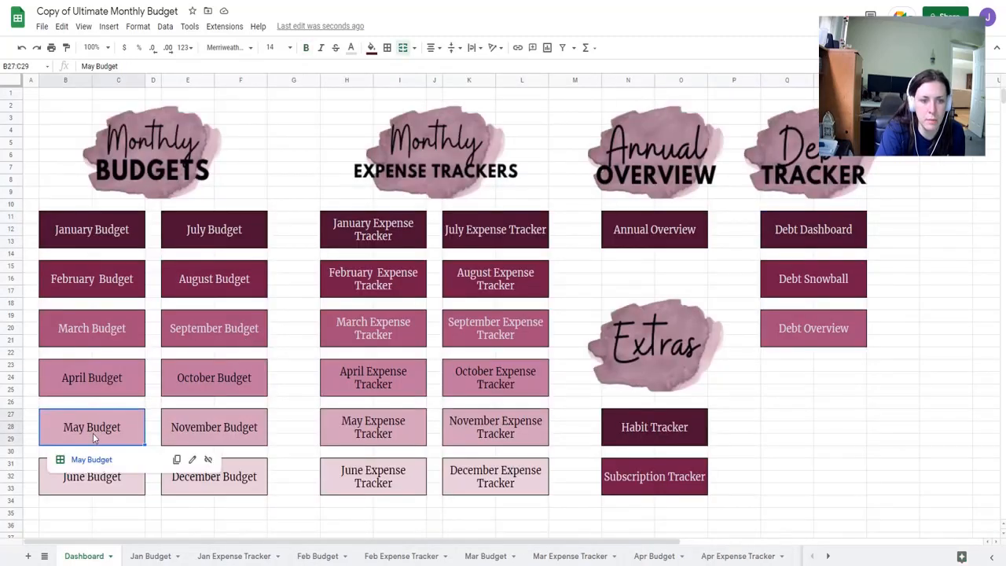
left_click(92, 461)
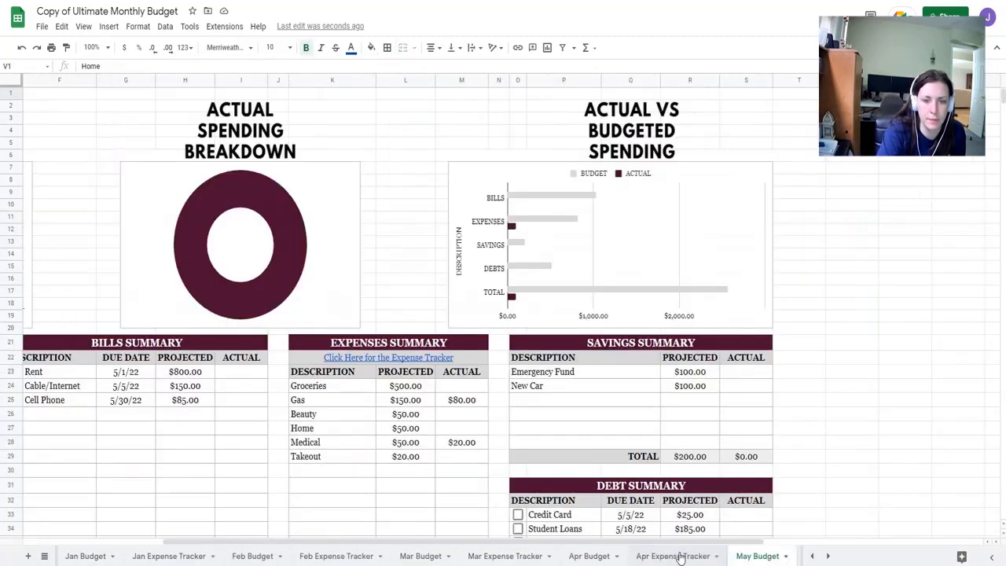
scroll(399, 422, "down", 4)
left_click(731, 391)
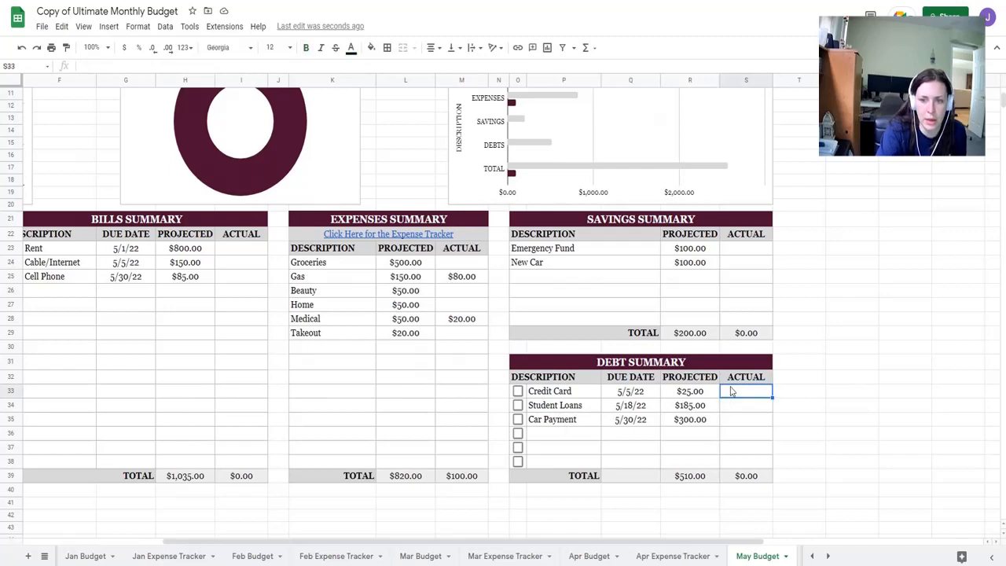
type("500")
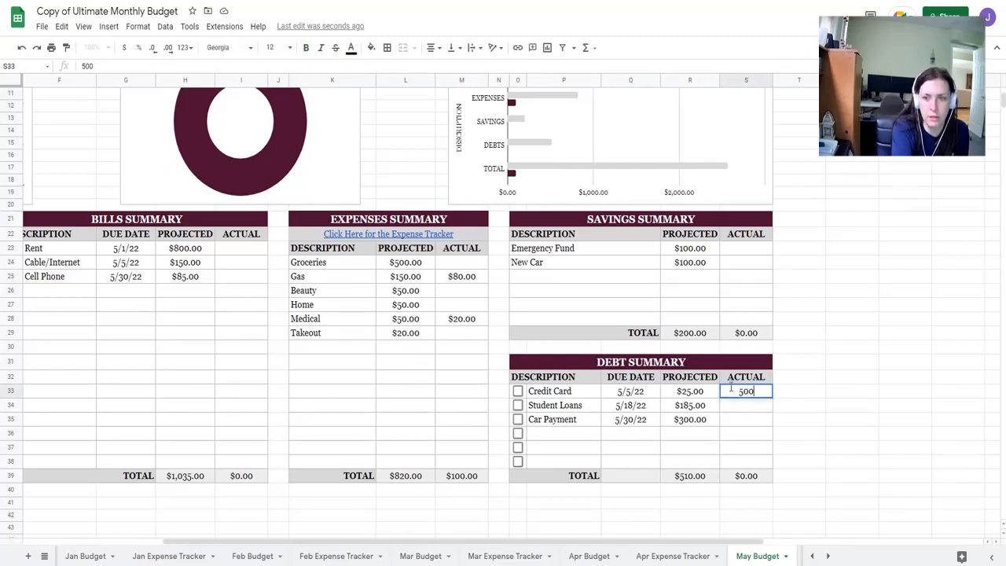
key("Return")
Return to the Debt Snowball sheet through the Dashboard and check the May 2022 payments for the Car Payment and Student Loans
scroll(573, 381, "up", 3)
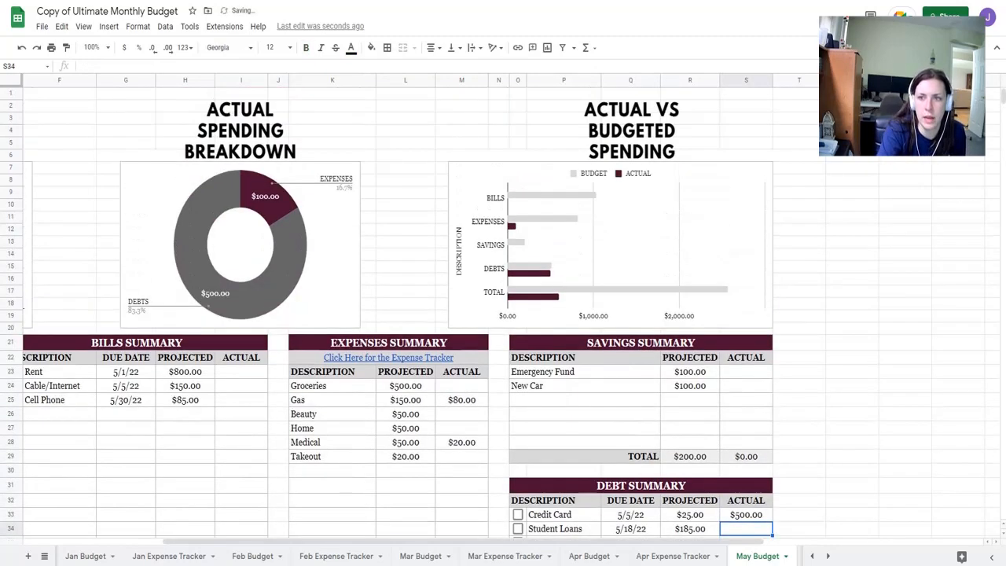
left_click(903, 93)
left_click(844, 182)
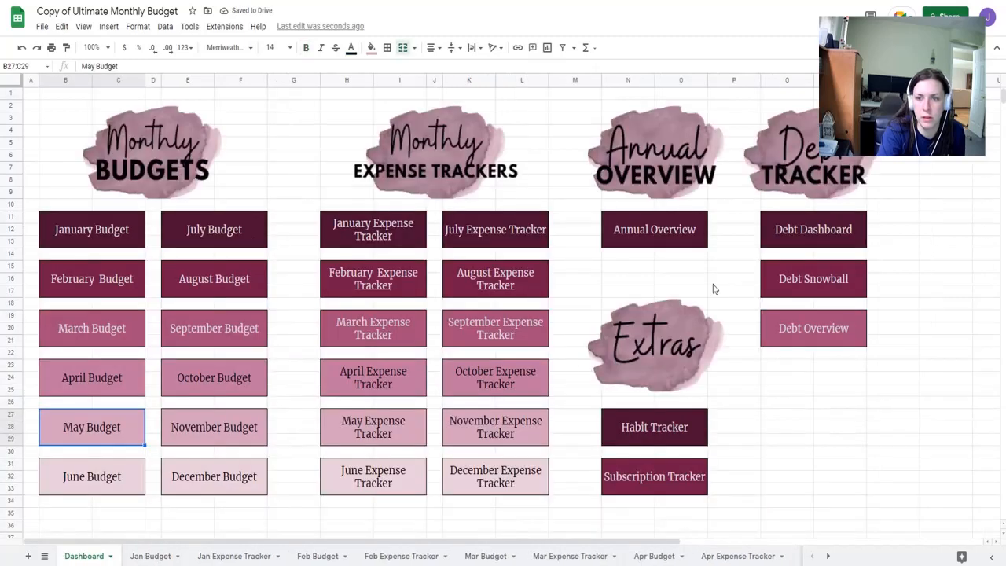
left_click(817, 281)
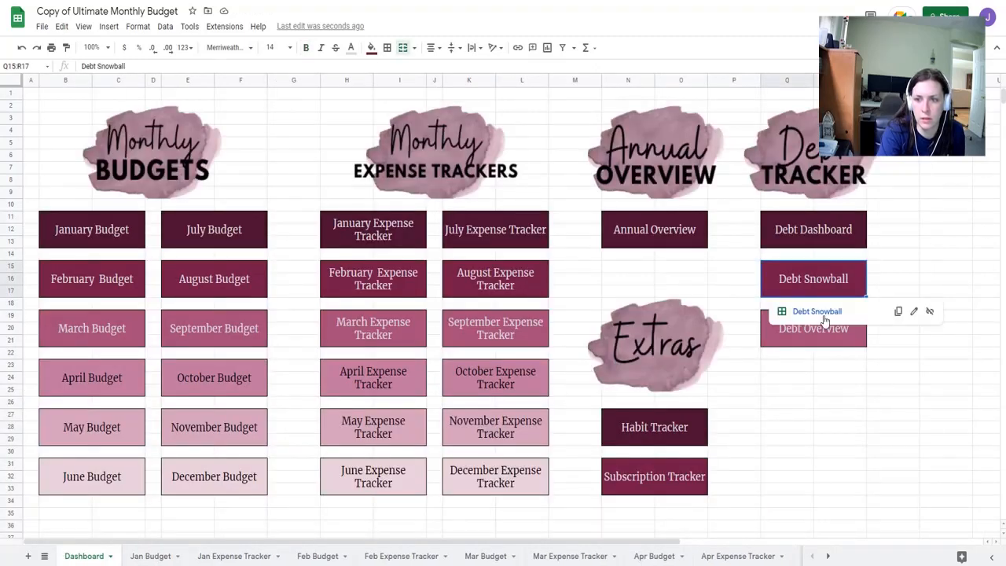
left_click(821, 314)
scroll(431, 373, "down", 5)
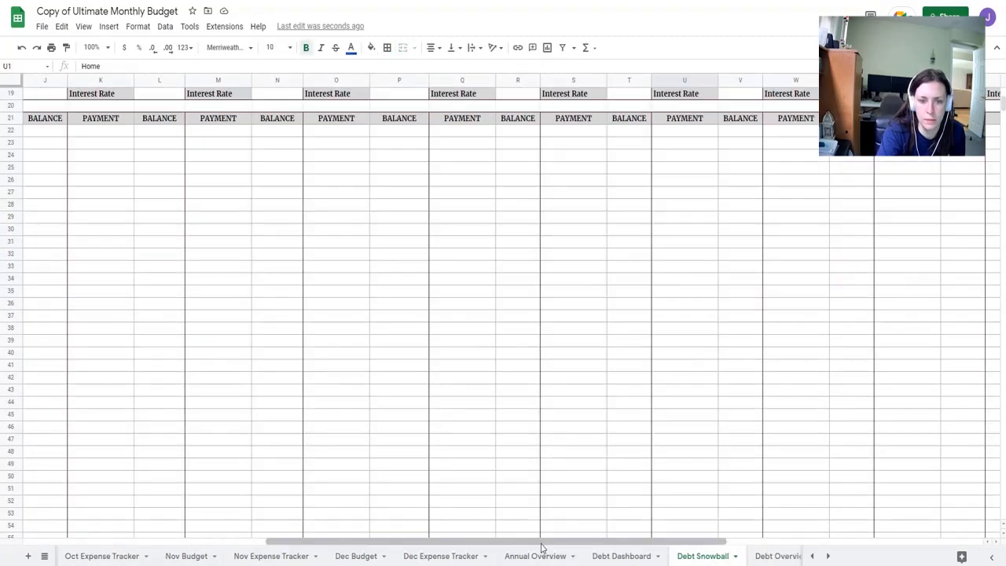
left_click_drag(539, 545, 149, 514)
left_click(271, 132)
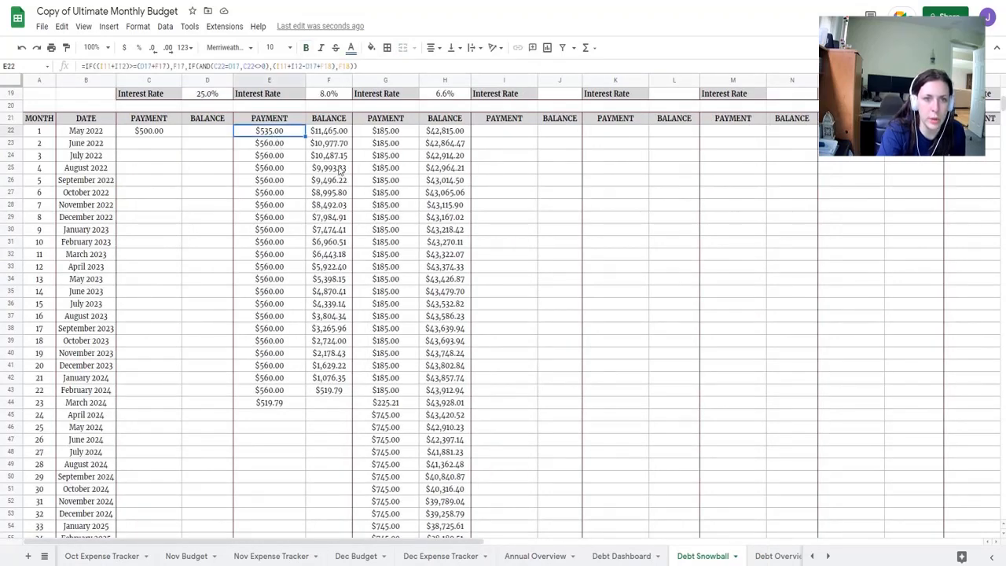
scroll(262, 202, "up", 1)
scroll(263, 202, "up", 3)
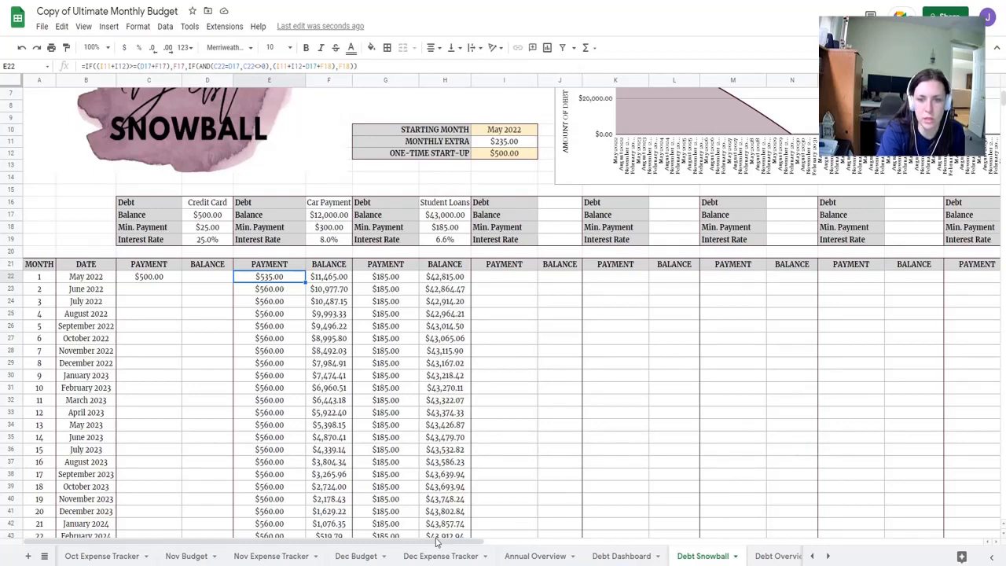
In the May Budget's Debt Summary, enter actual payments of $185 for Student Loans and $535 for the Car Payment
left_click_drag(438, 542, 659, 542)
scroll(675, 377, "up", 3)
left_click(756, 109)
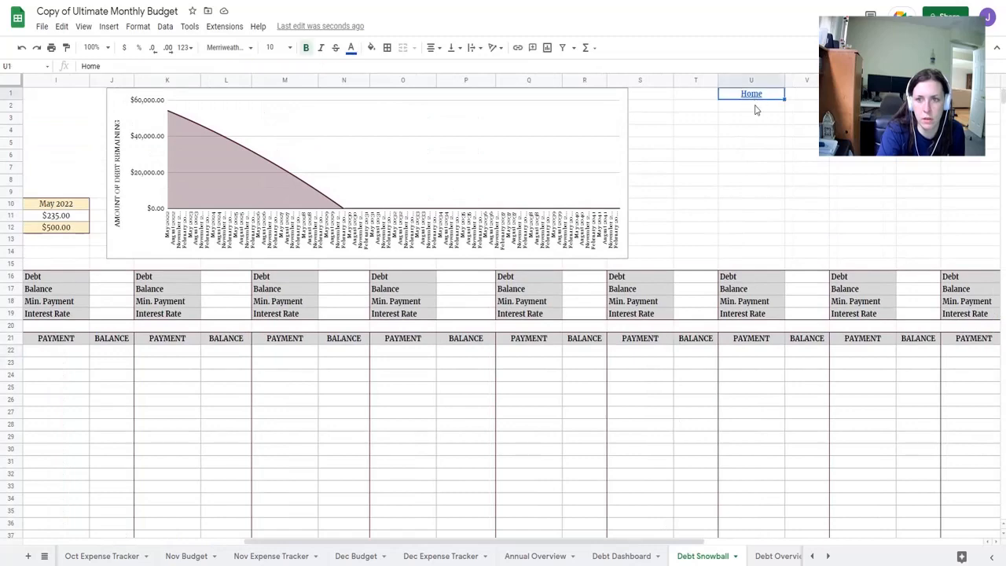
left_click(755, 120)
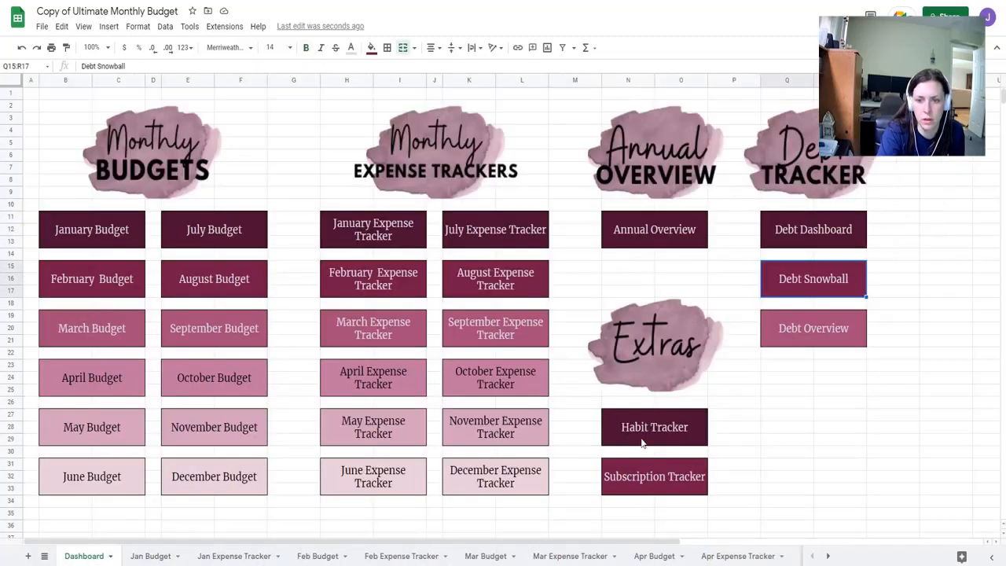
left_click(84, 428)
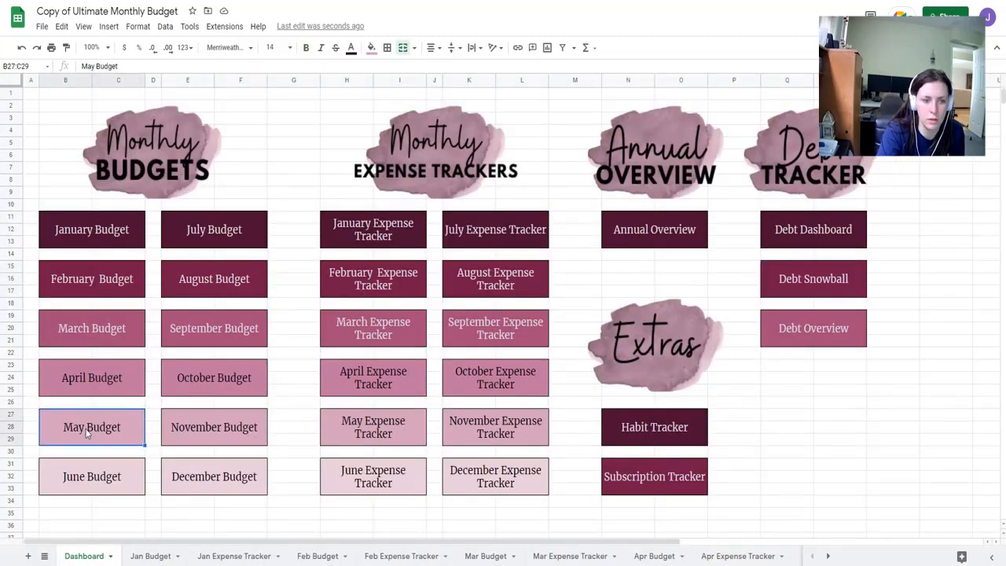
left_click(91, 459)
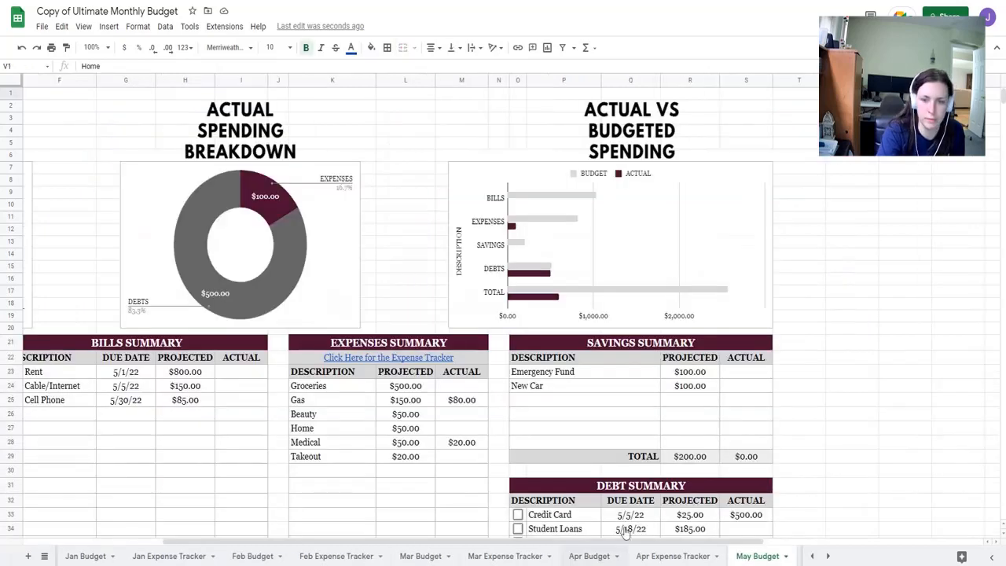
scroll(719, 465, "down", 3)
left_click(729, 408)
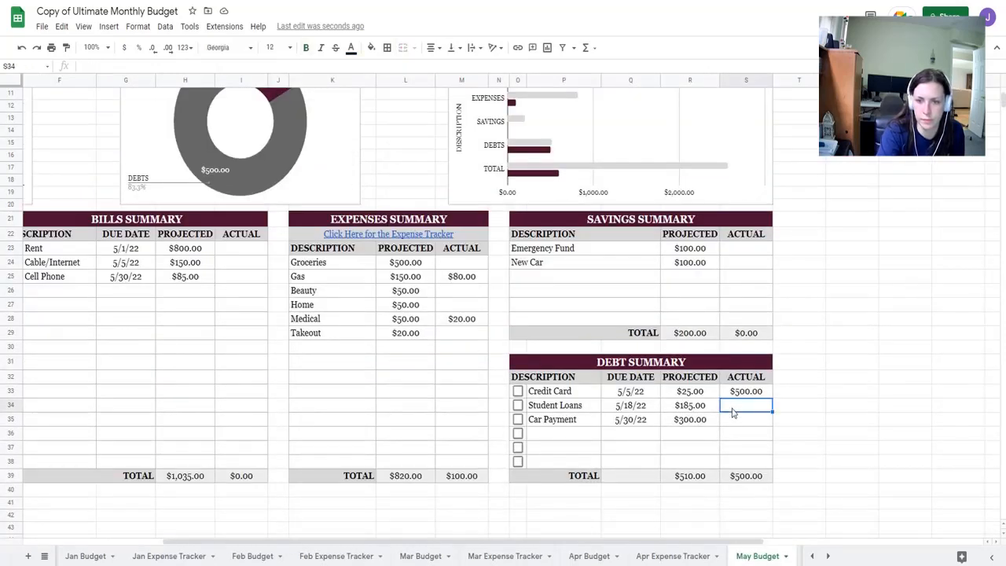
type("185")
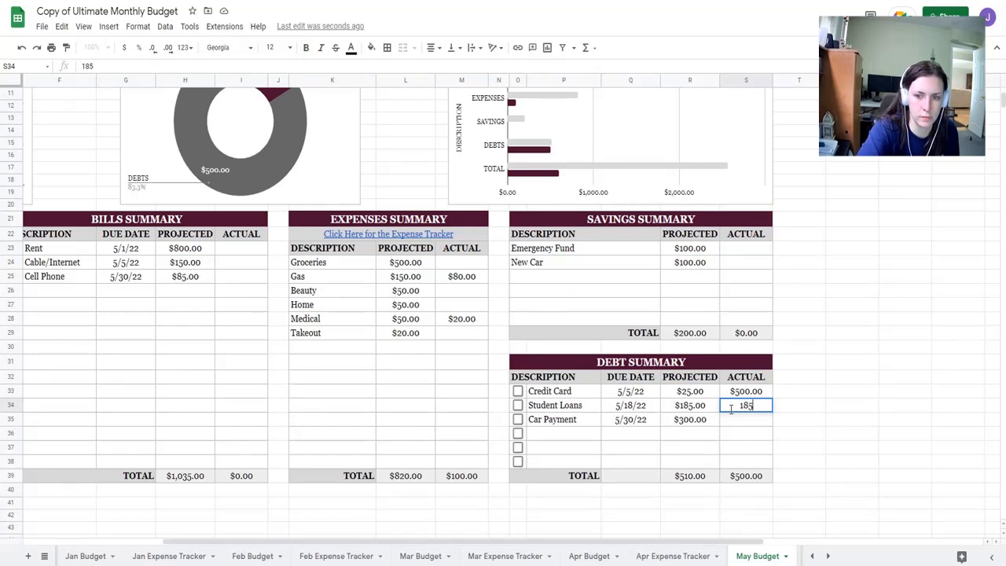
key("Return")
type("535")
key("Return")
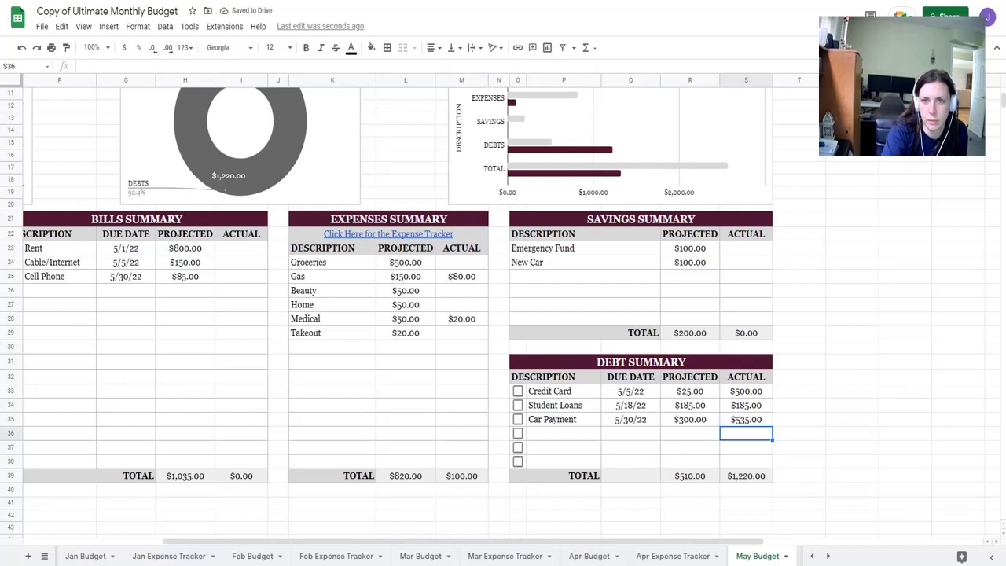
Reopen the Debt Snowball sheet from the Dashboard and review the one-time start-up amount alongside the payment schedule
scroll(794, 164, "up", 3)
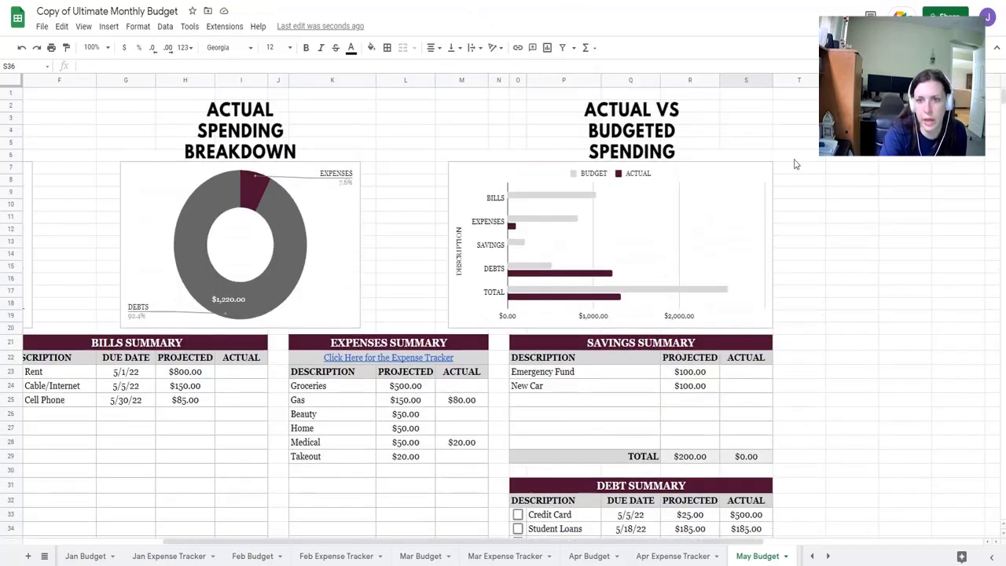
left_click(904, 93)
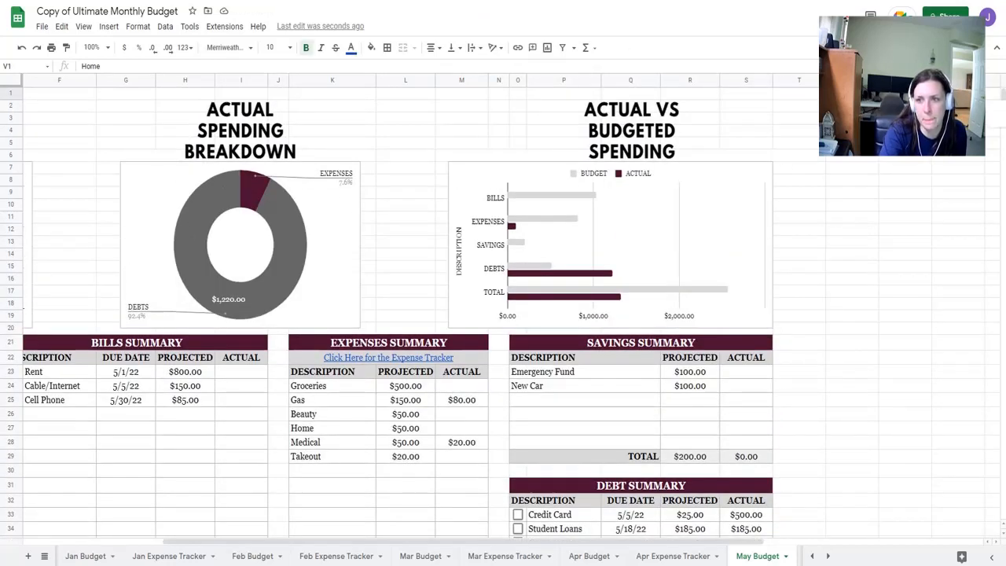
left_click(907, 116)
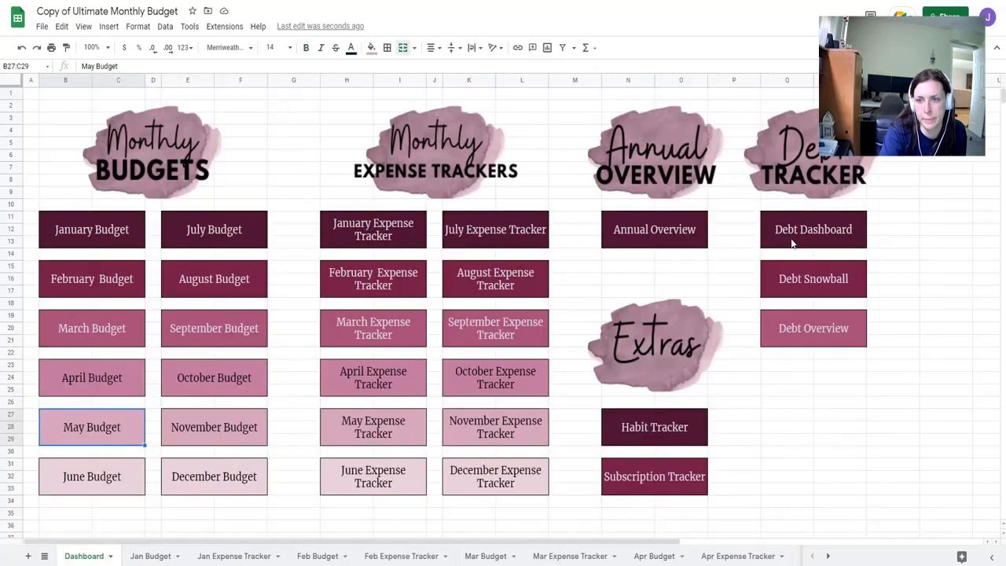
left_click(817, 281)
left_click(819, 314)
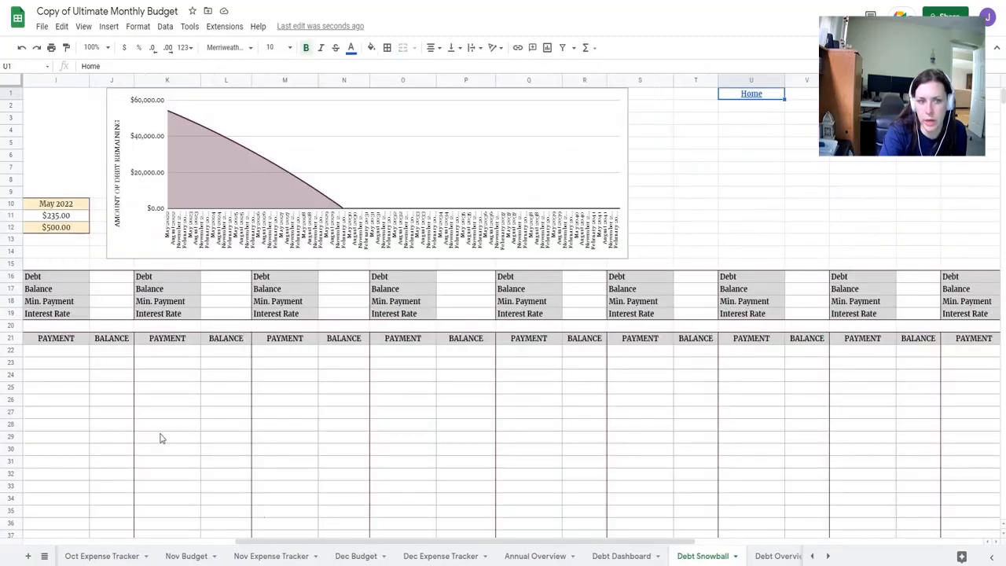
left_click(56, 228)
left_click_drag(640, 540, 351, 548)
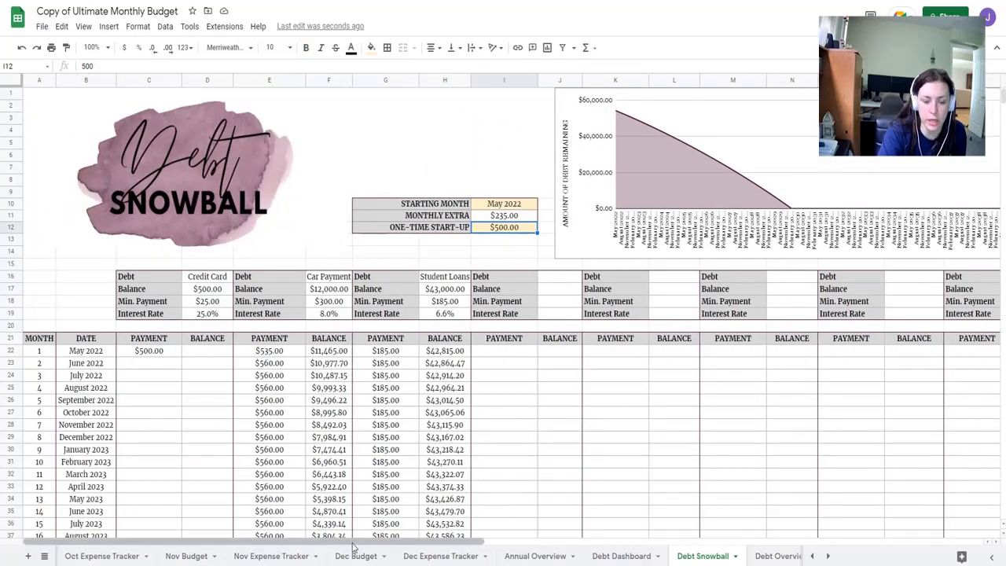
left_click_drag(445, 545, 667, 544)
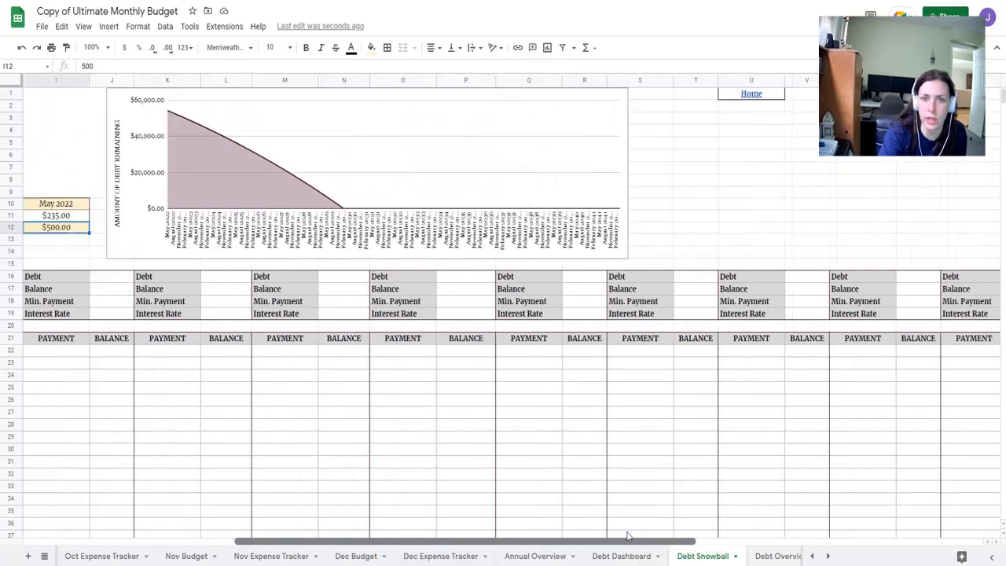
Go back to the May Budget sheet through the Dashboard and review the actual debt payments in the Debt Summary
left_click(747, 95)
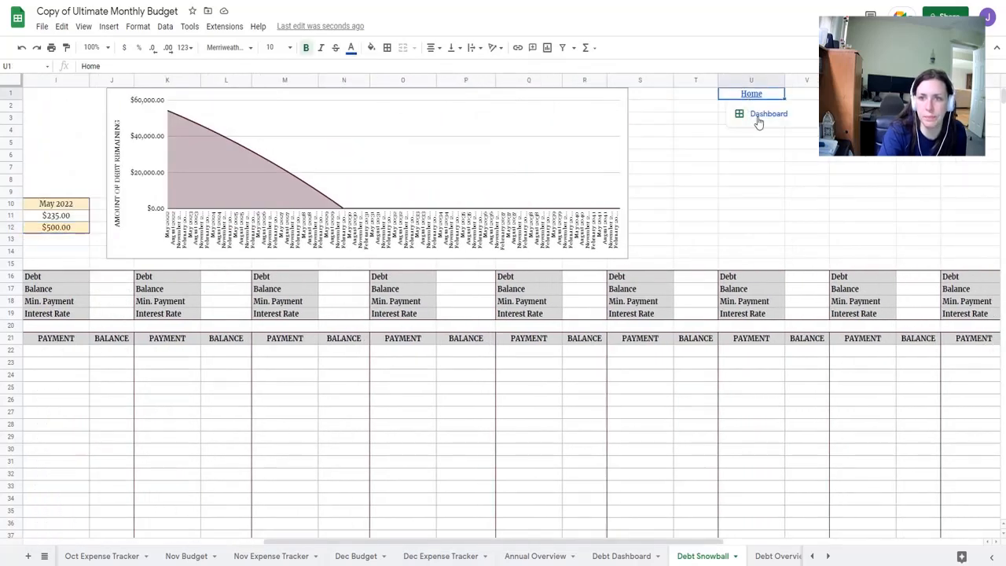
left_click(759, 116)
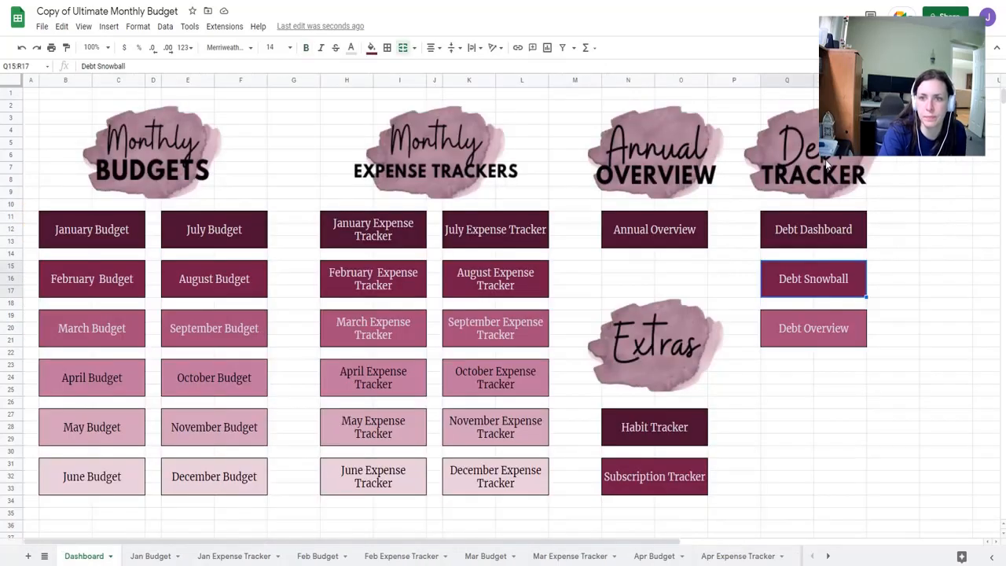
left_click(81, 430)
left_click(94, 459)
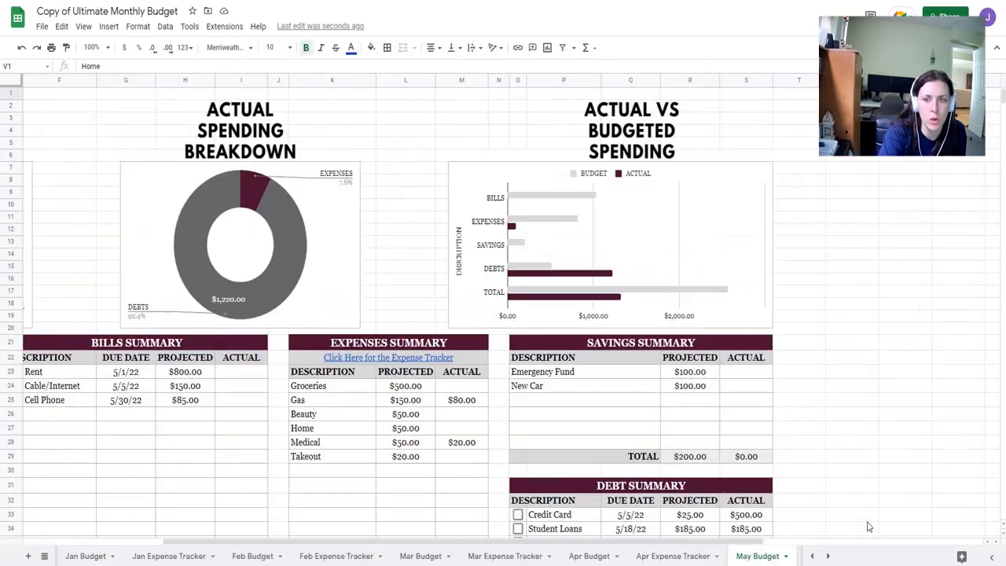
scroll(644, 440, "down", 5)
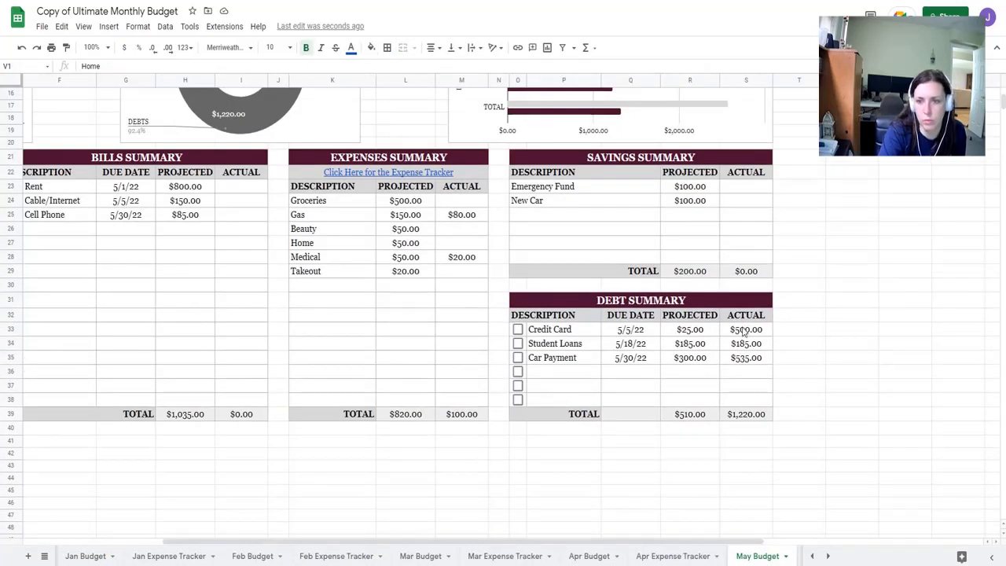
left_click_drag(744, 333, 743, 363)
left_click(869, 332)
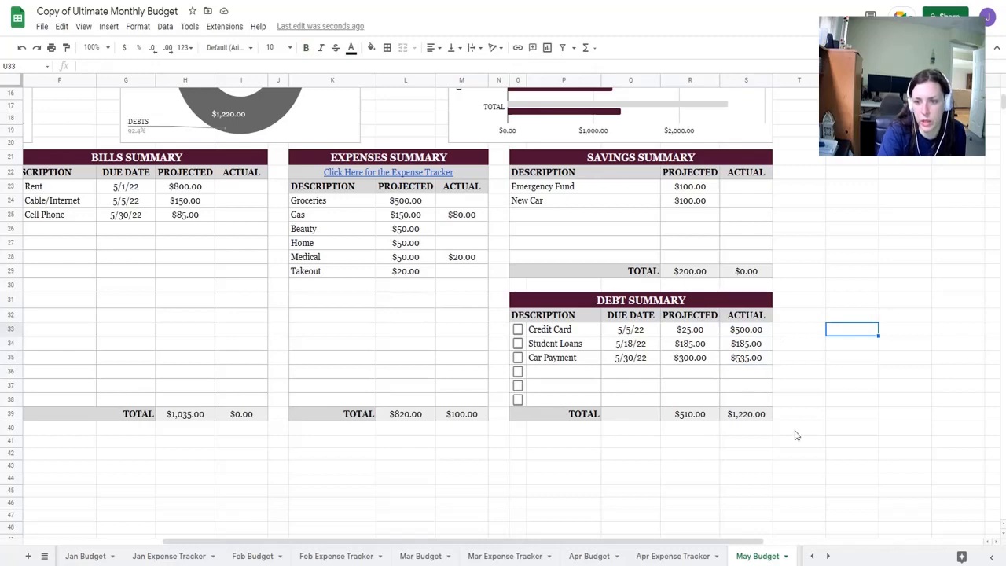
left_click_drag(552, 541, 658, 533)
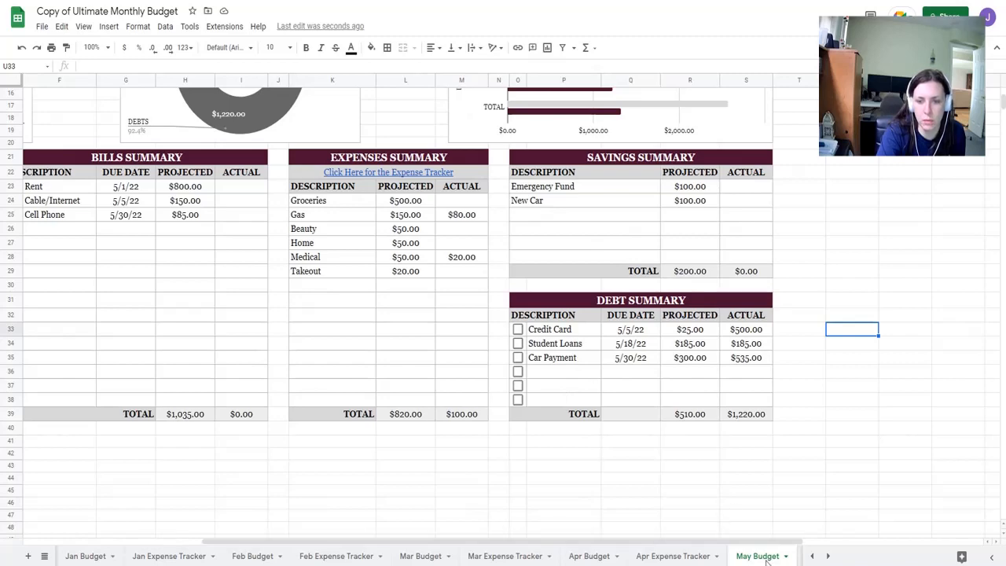
Look over the May Budget's charts and summaries and open the Habit Tracker sheet through the Dashboard
scroll(574, 416, "up", 4)
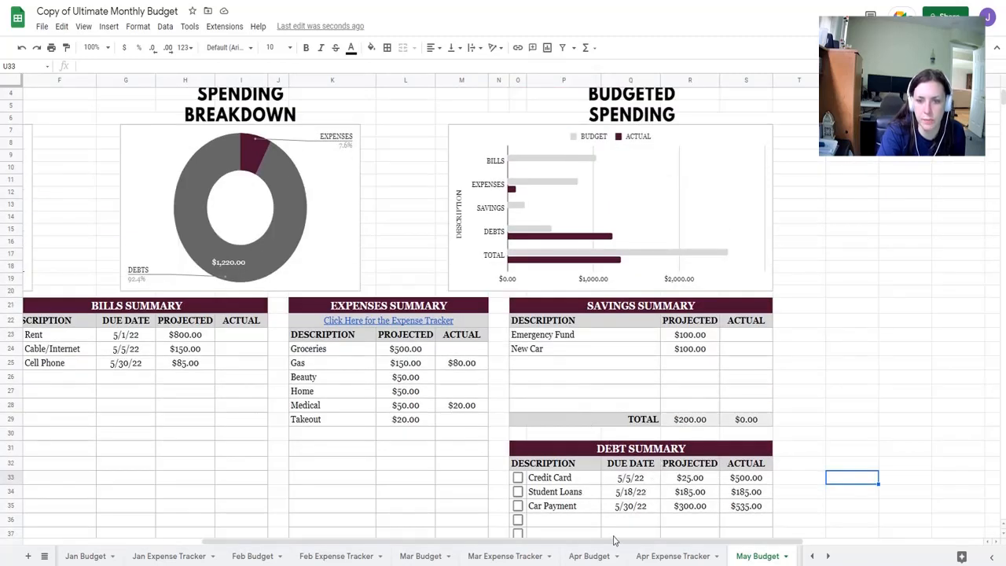
left_click_drag(614, 539, 379, 556)
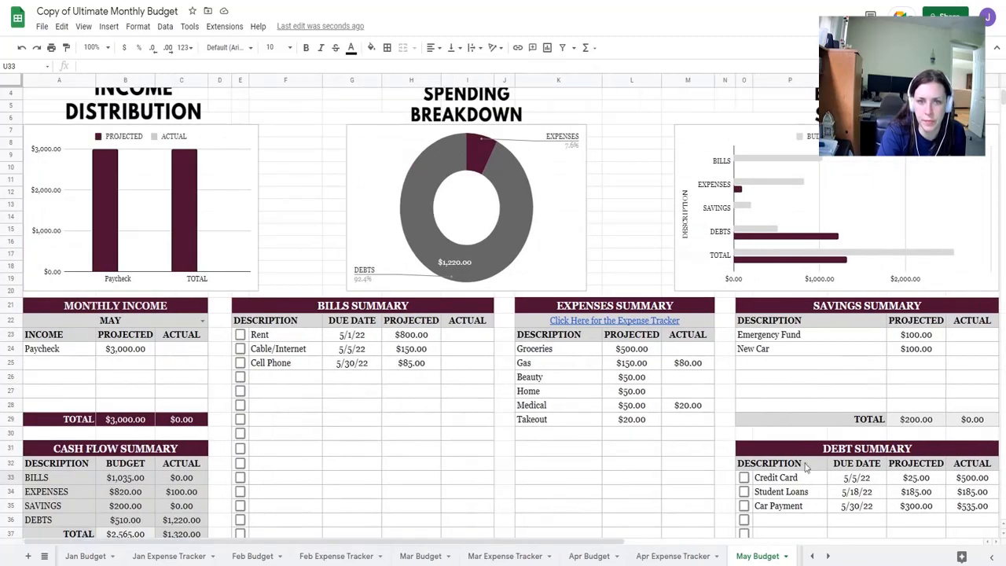
scroll(809, 459, "down", 2)
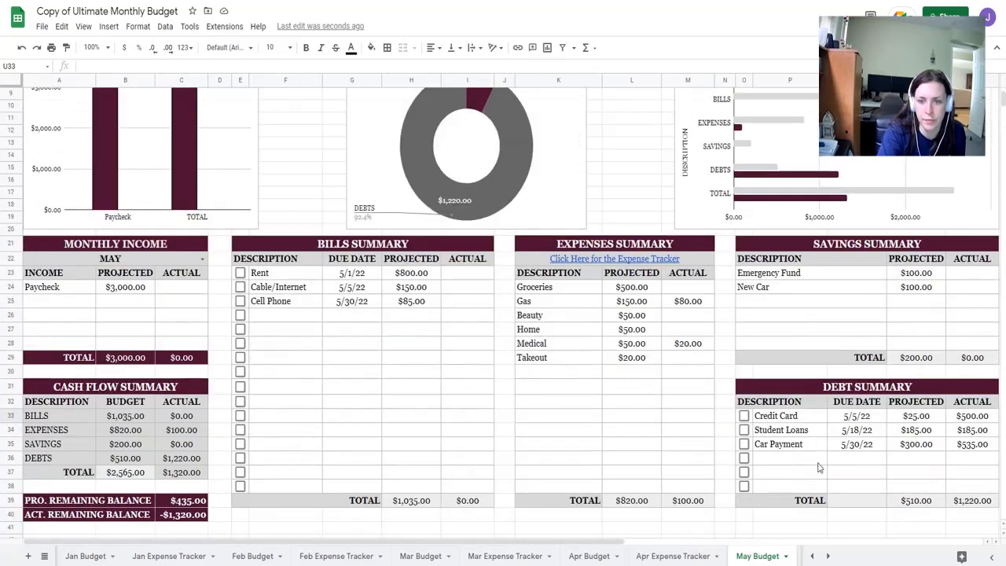
scroll(907, 226, "up", 3)
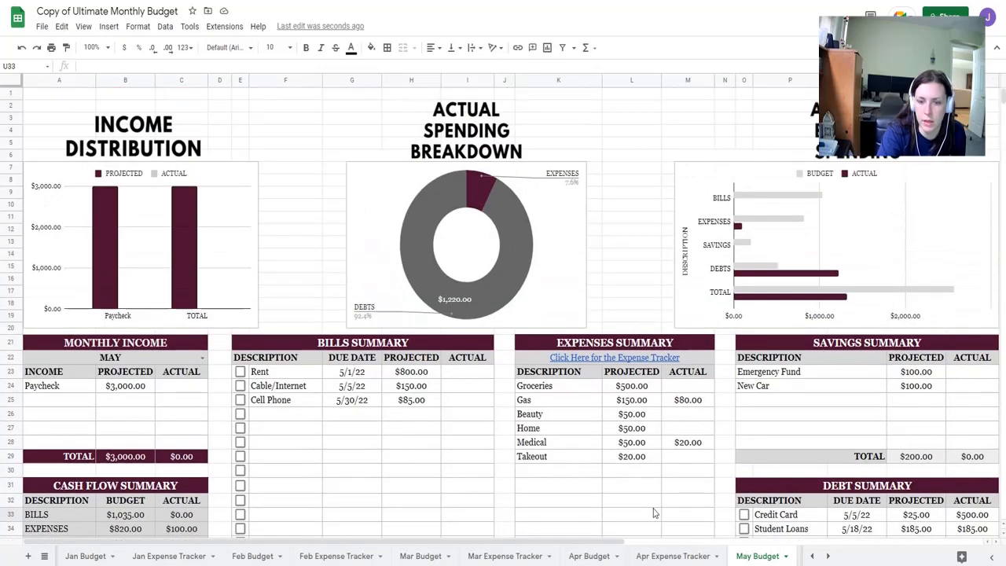
left_click_drag(573, 541, 786, 541)
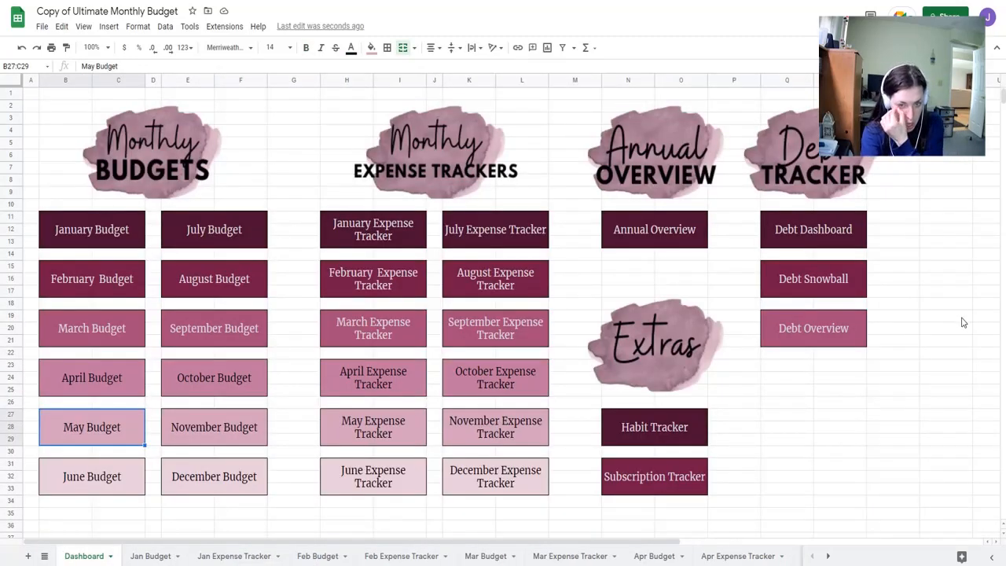
left_click(671, 432)
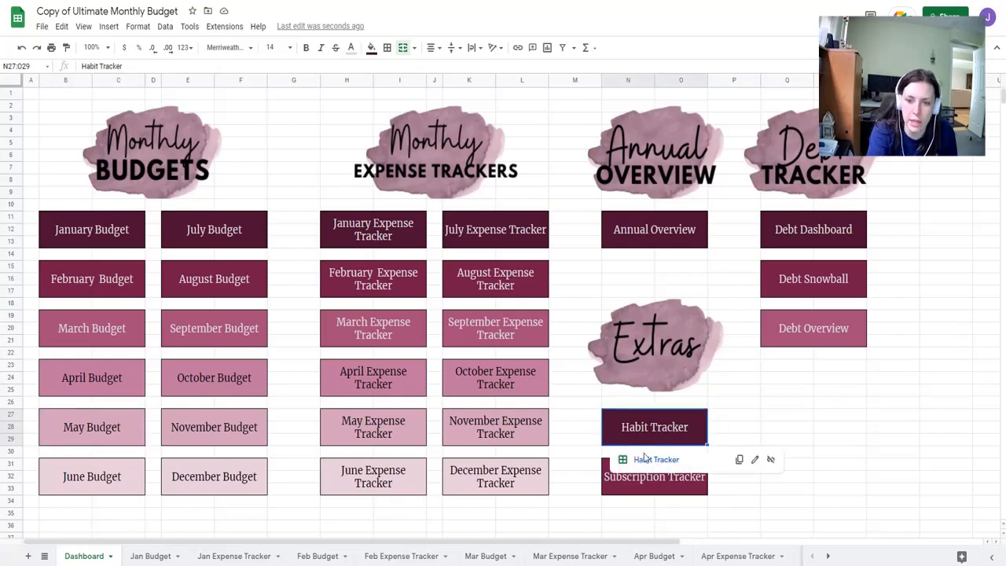
left_click(646, 461)
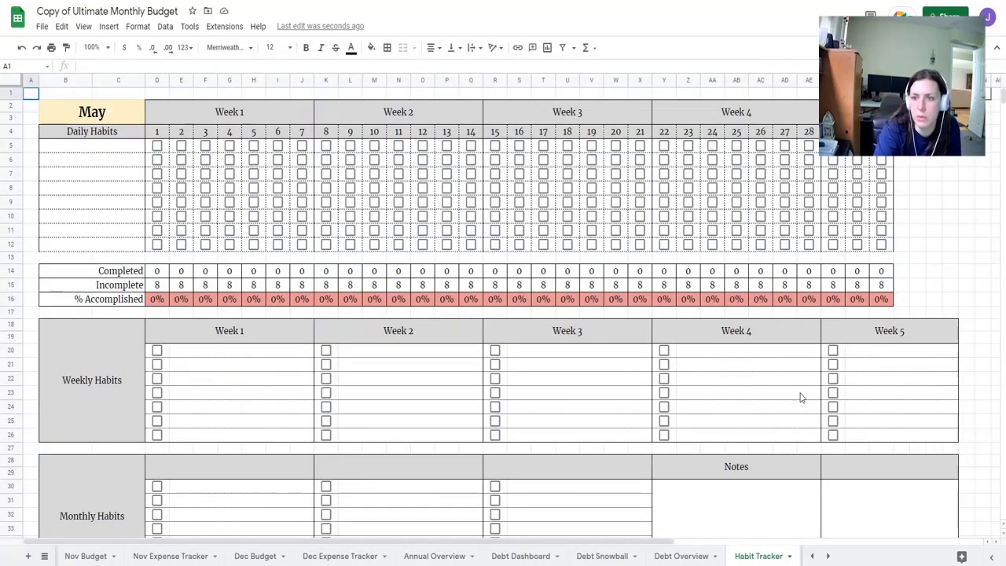
Enter "Drink 64 oz water" and "Get 8 hours of sleep" as the first two daily habits for May
left_click(101, 103)
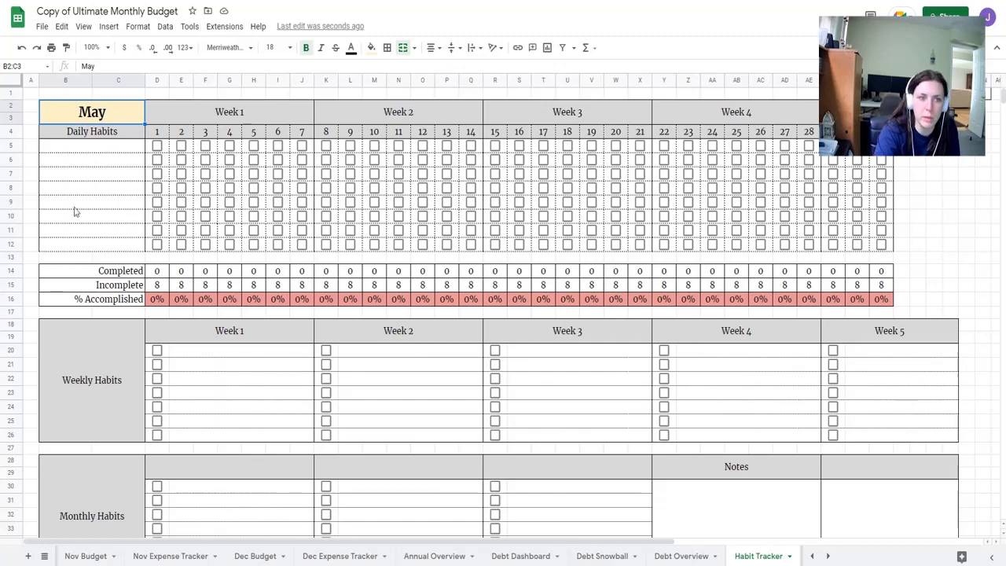
left_click(93, 146)
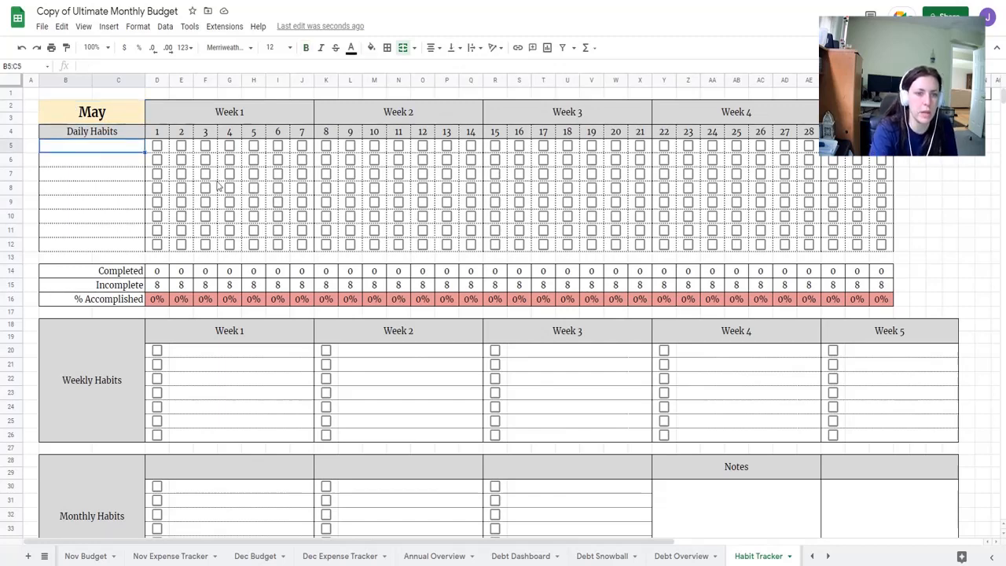
type("Drink")
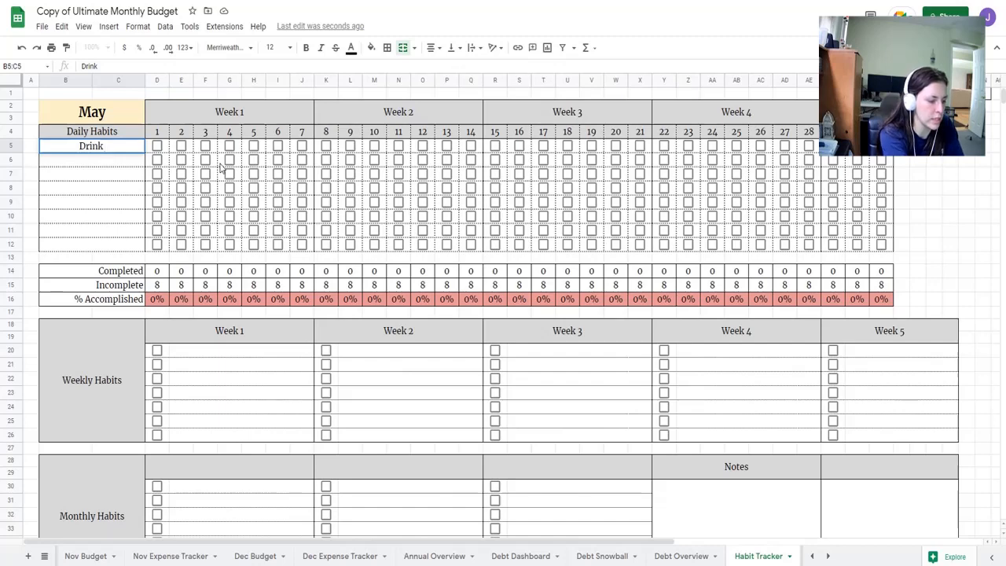
type(" 64 oz water")
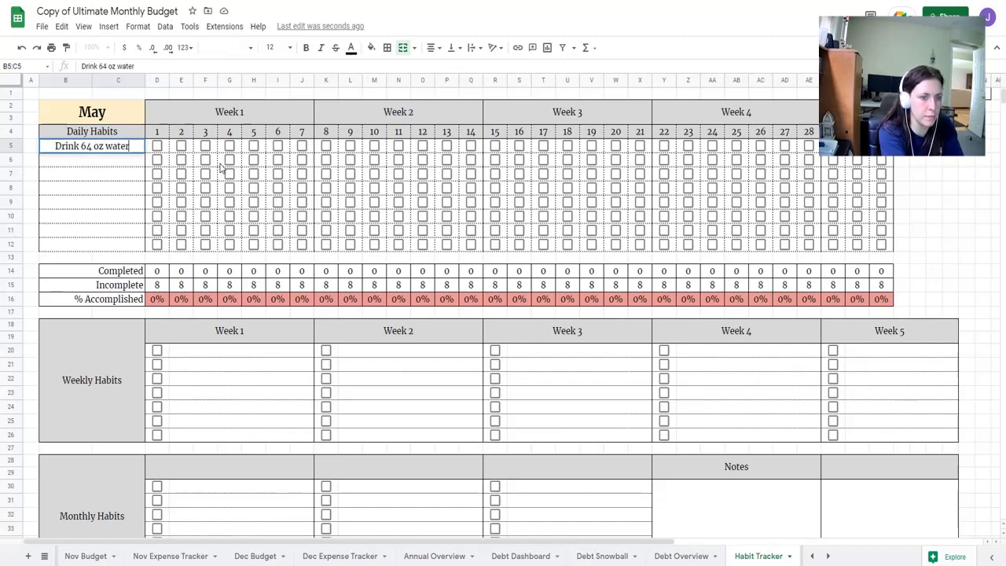
key("Return")
type("Get ")
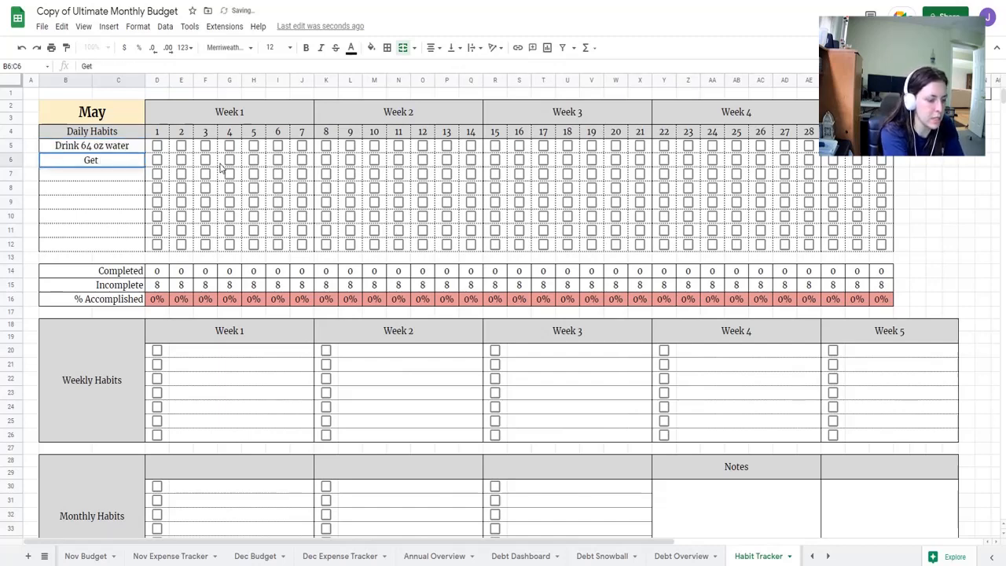
type("8 hours of sl")
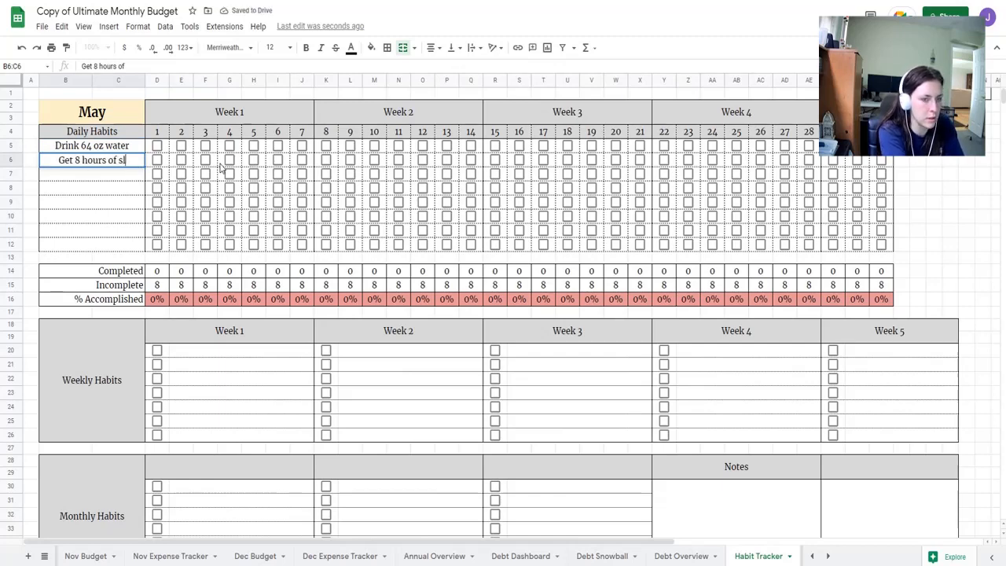
type("eep")
key("Return")
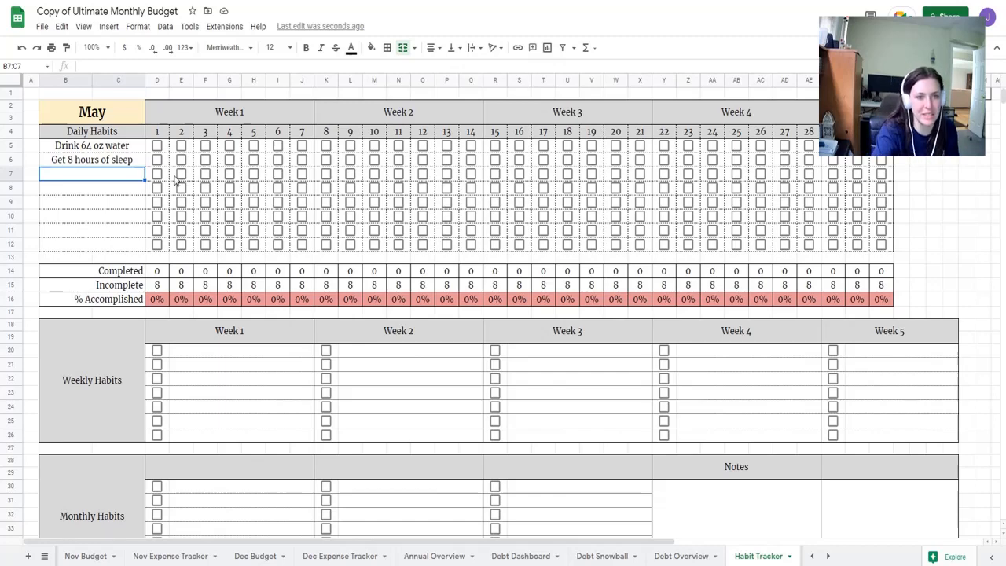
Mark the first six daily habit rows as completed for day 1
left_click(158, 145)
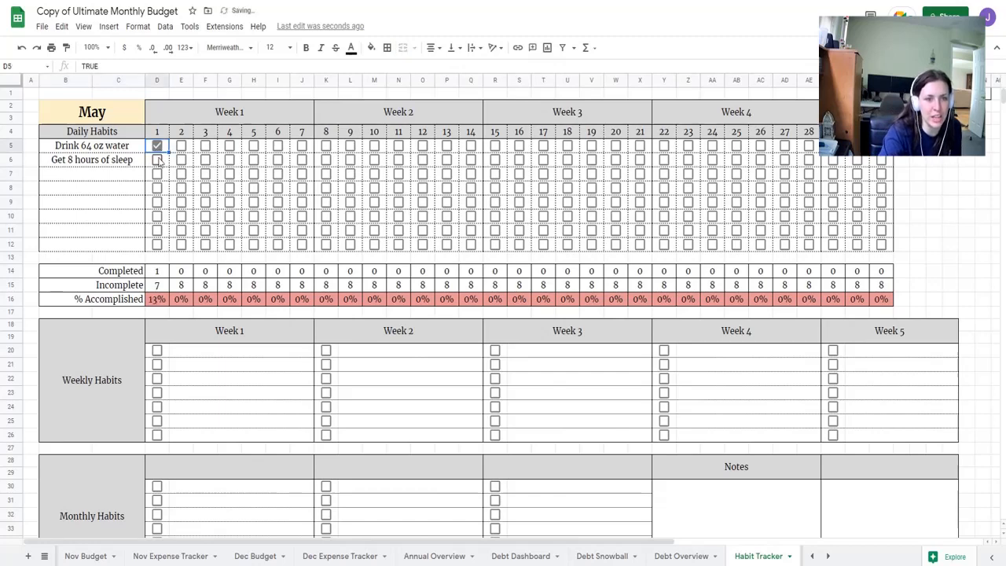
left_click(157, 159)
left_click(158, 173)
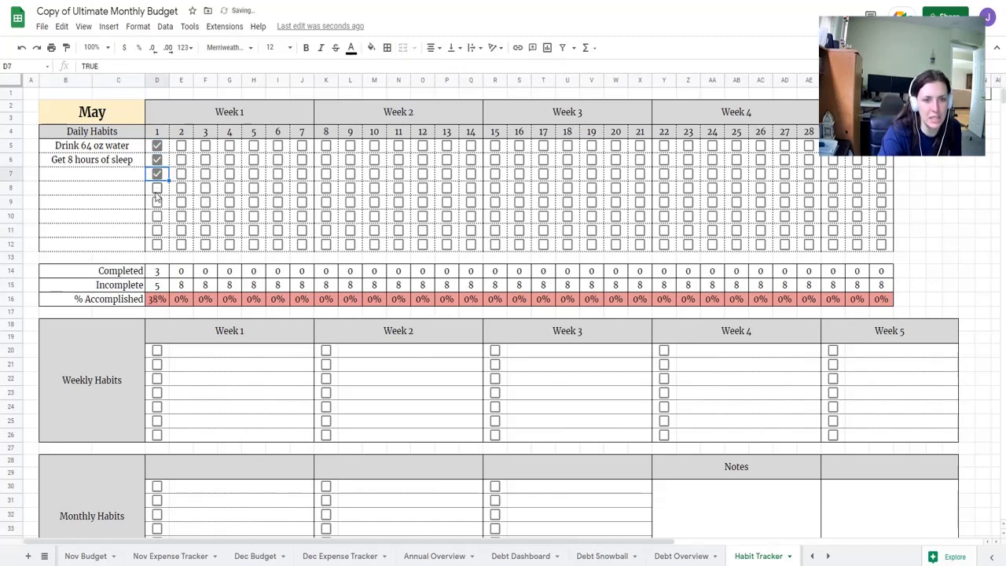
left_click(157, 187)
left_click(157, 202)
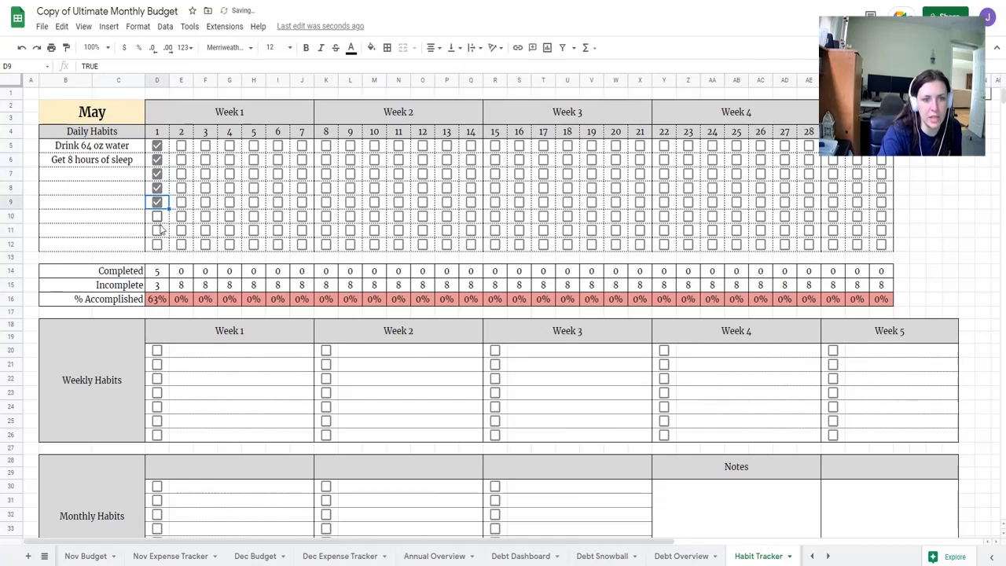
left_click(157, 216)
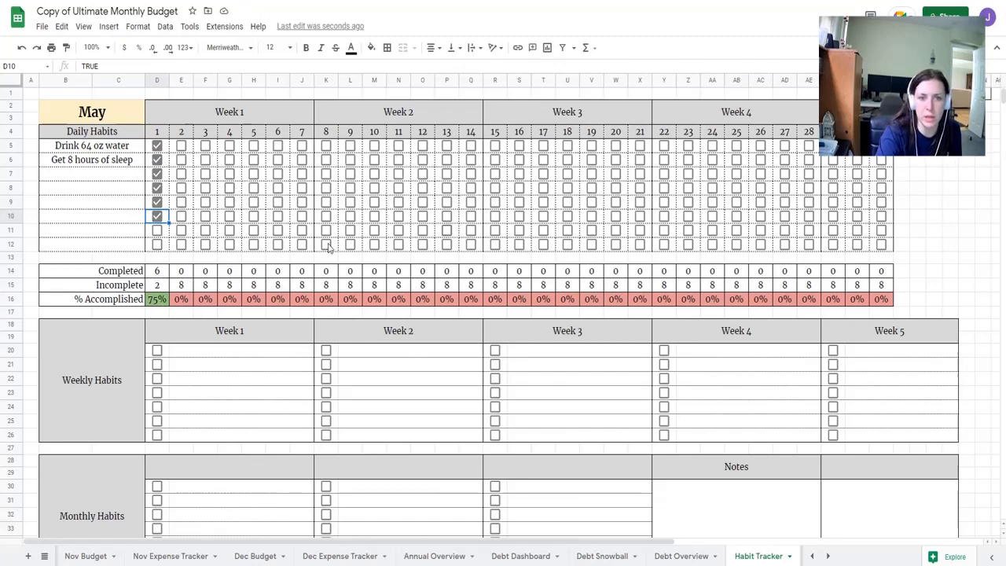
Clear all six completion marks from day 1 of the daily habits
left_click(157, 215)
left_click(157, 201)
left_click(157, 187)
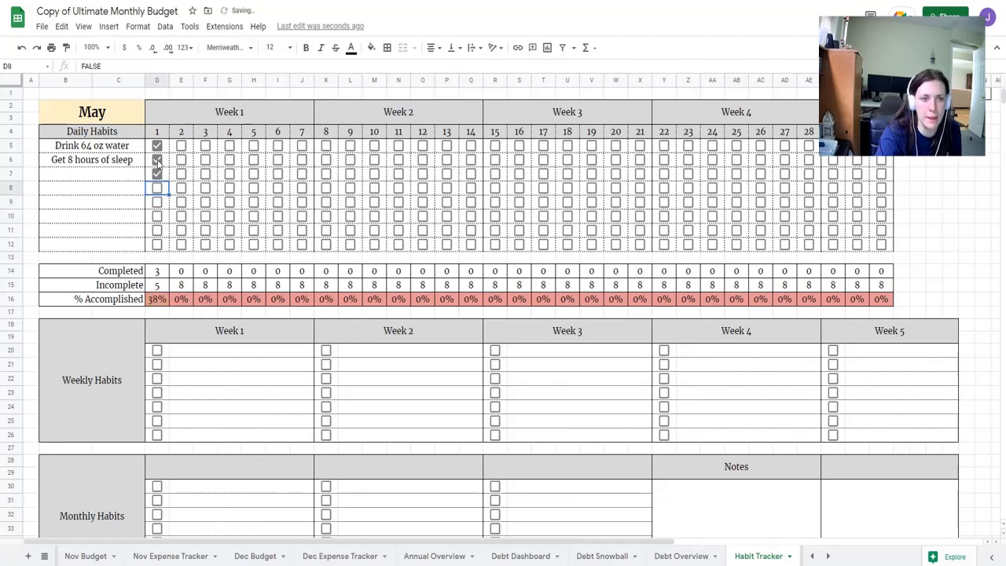
left_click(157, 173)
left_click(158, 160)
left_click(157, 146)
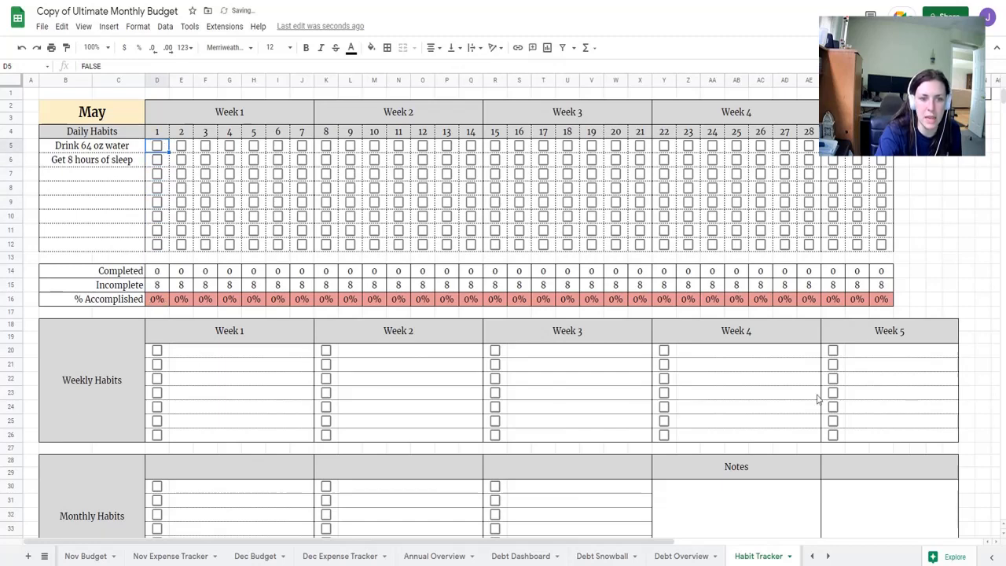
Add "Clean the house" as the first Week 1 weekly habit and mark it completed
left_click(201, 355)
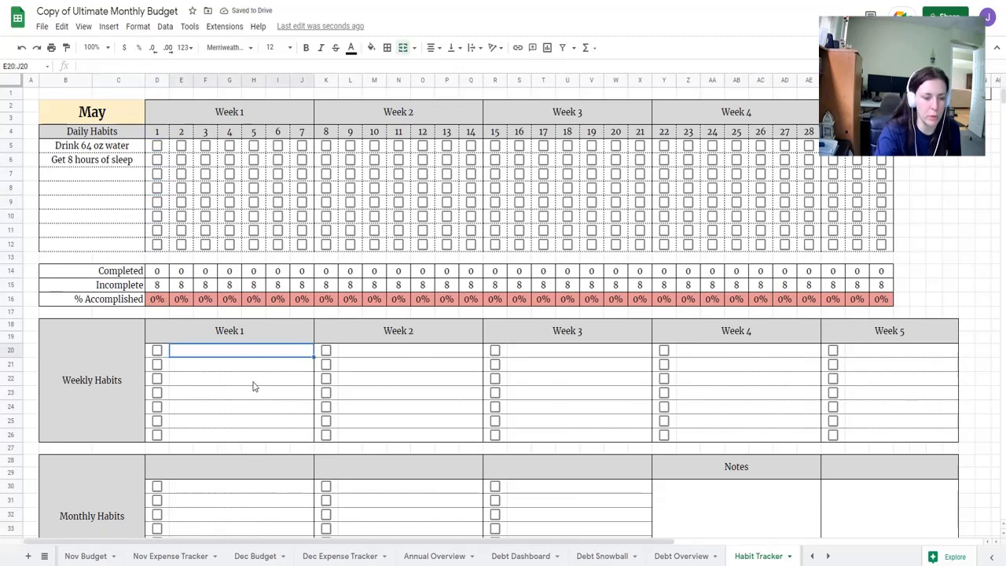
type("Clean the house")
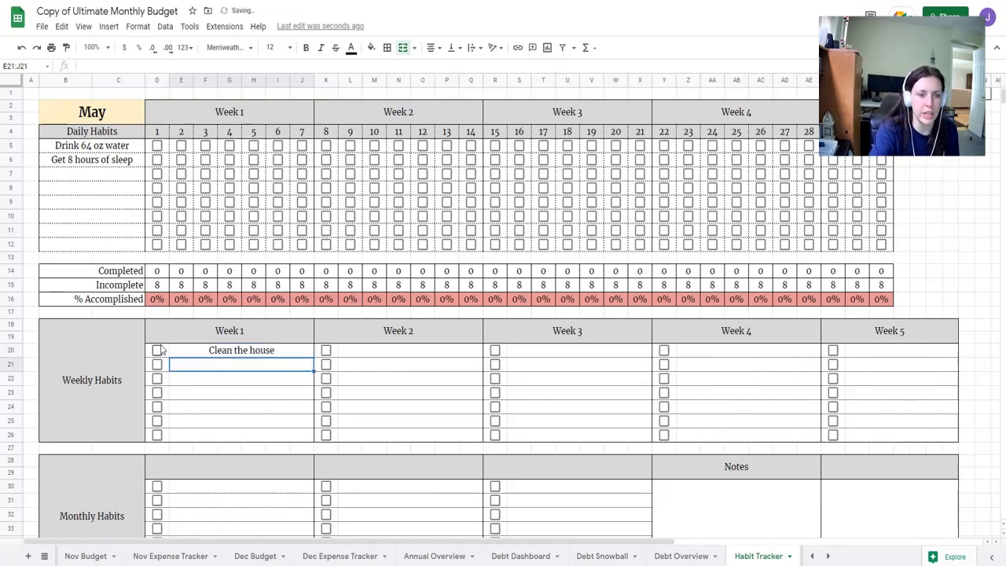
left_click(157, 350)
Add "Clean out car" as the first monthly habit, mark it completed, and select the Notes area
scroll(226, 417, "down", 2)
scroll(233, 422, "down", 2)
left_click(235, 424)
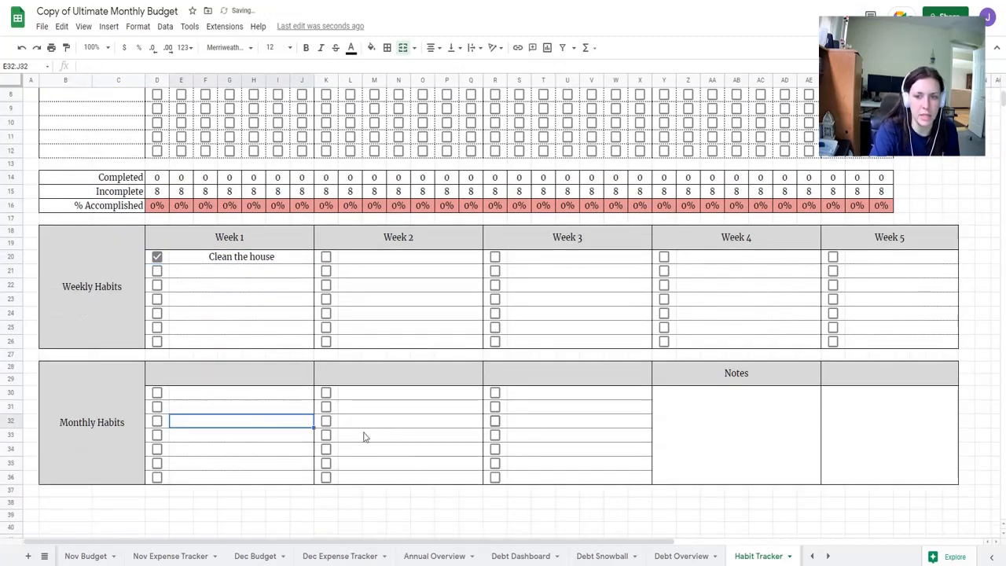
left_click(255, 397)
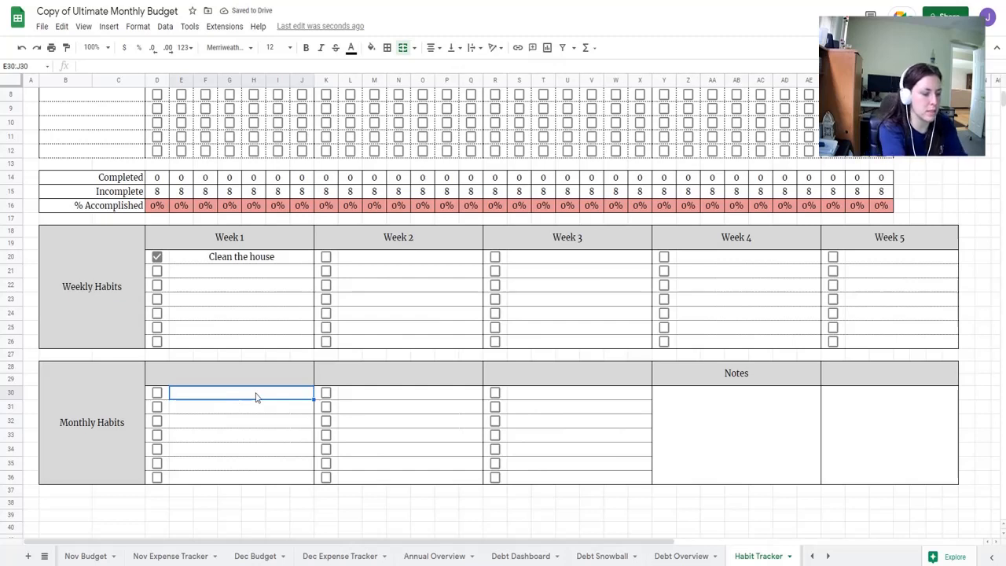
type("Clean out car")
key("Return")
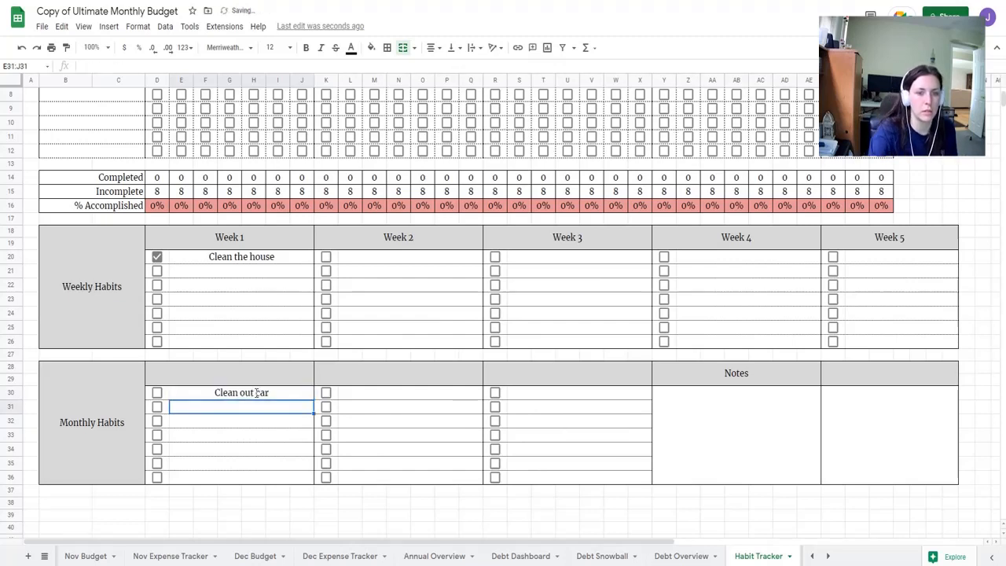
left_click(157, 392)
left_click(767, 410)
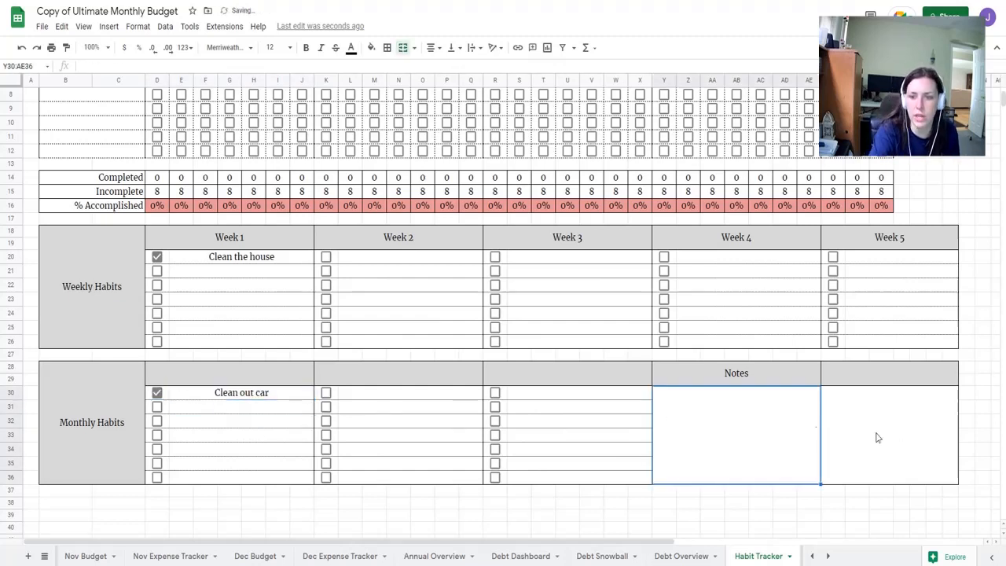
Unmark the weekly and monthly sample habits and delete their "Clean the house" and "Clean out car" entries
left_click(157, 392)
left_click(157, 257)
left_click(229, 263)
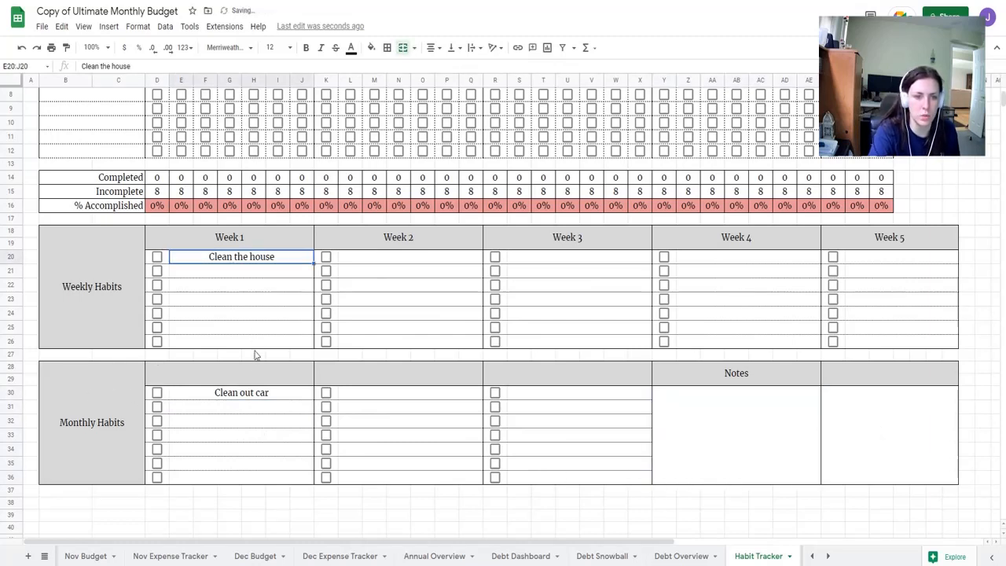
key("Delete")
left_click(247, 395)
key("Delete")
Delete the two sample entries from the Daily Habits list
scroll(399, 473, "up", 2)
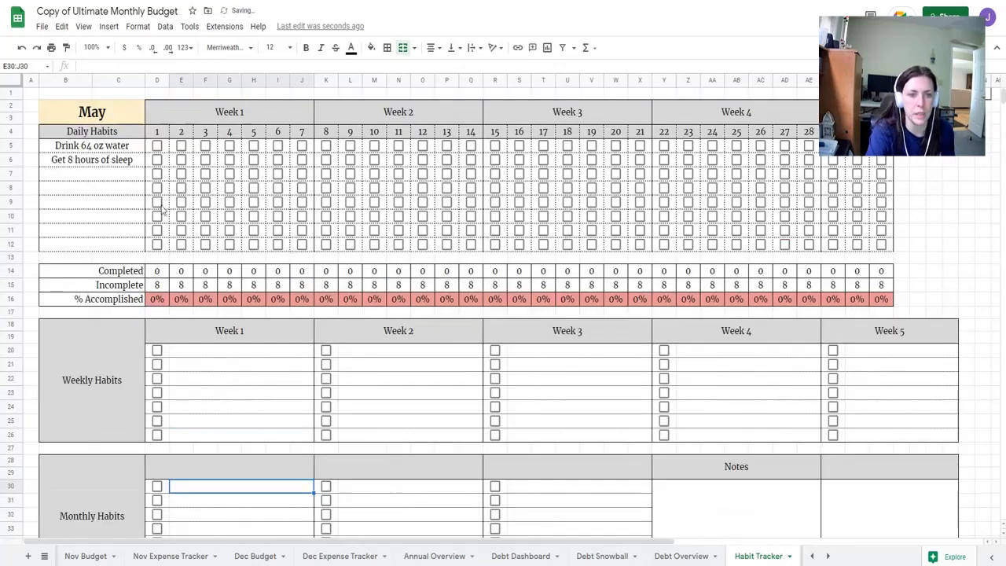
left_click_drag(128, 149, 130, 162)
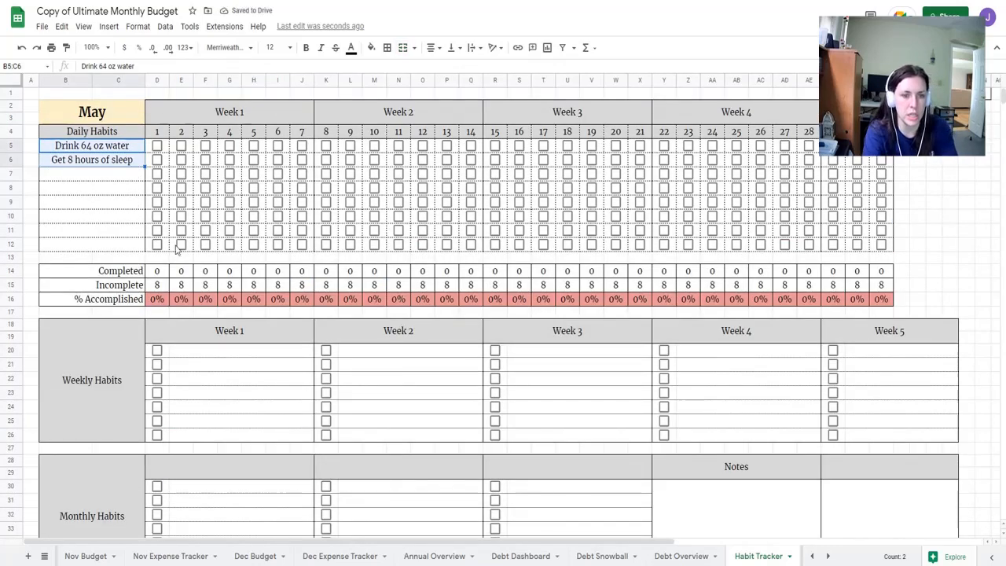
key("Delete")
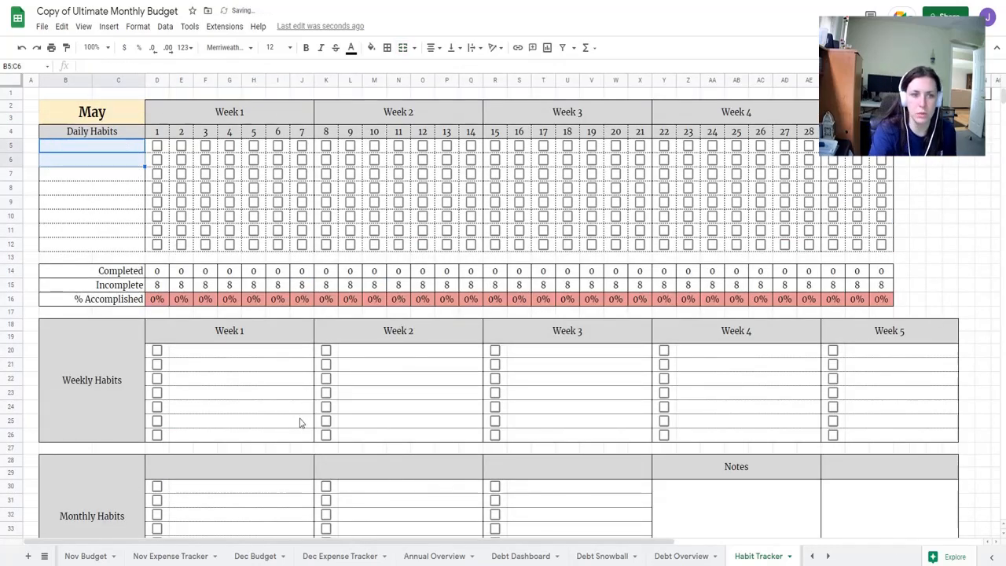
On the Subscription Tracker sheet, enter "Netfix" as the first subscription's description and set its terms to Monthly
left_click(826, 556)
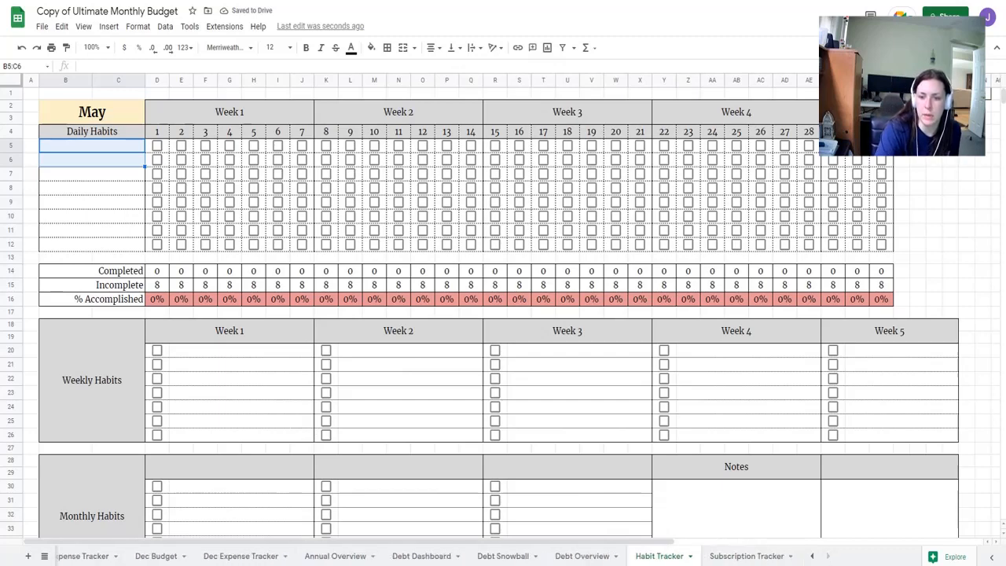
left_click(746, 556)
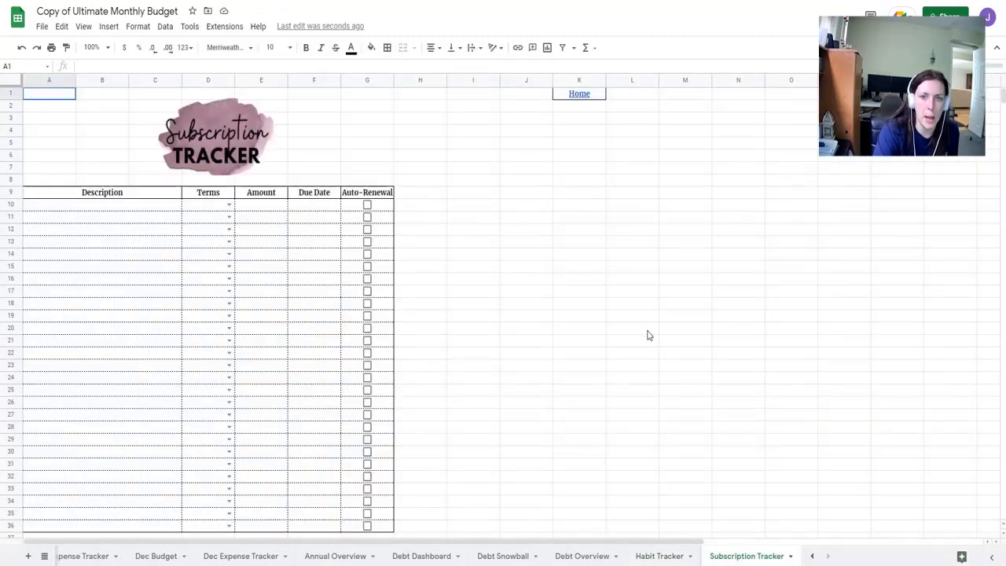
left_click(87, 208)
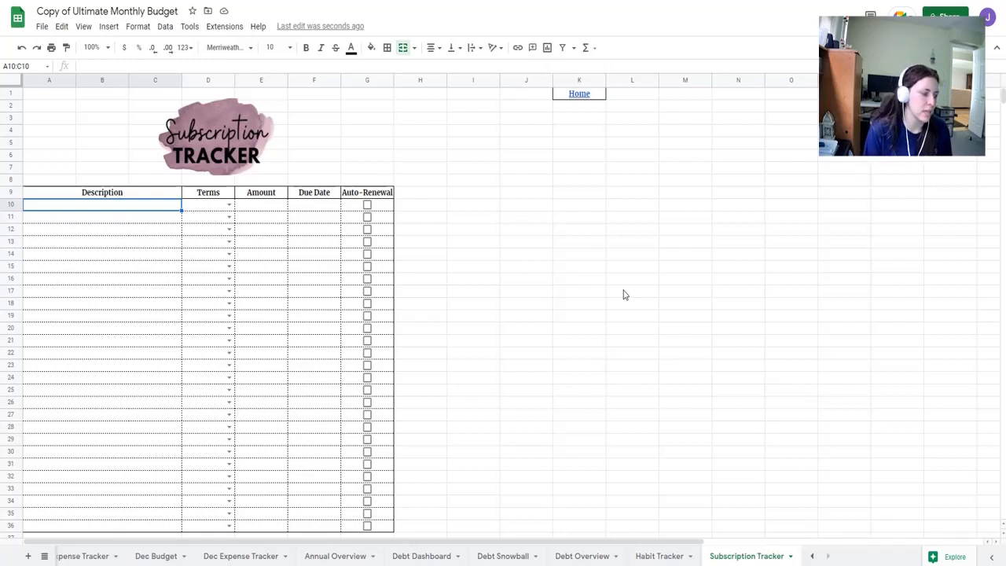
type("Netfl")
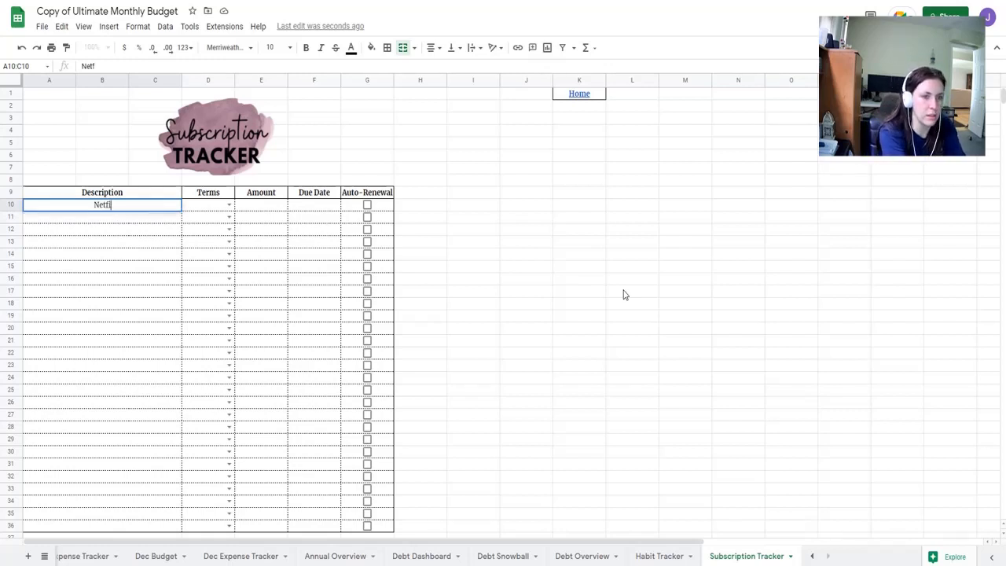
type("ix")
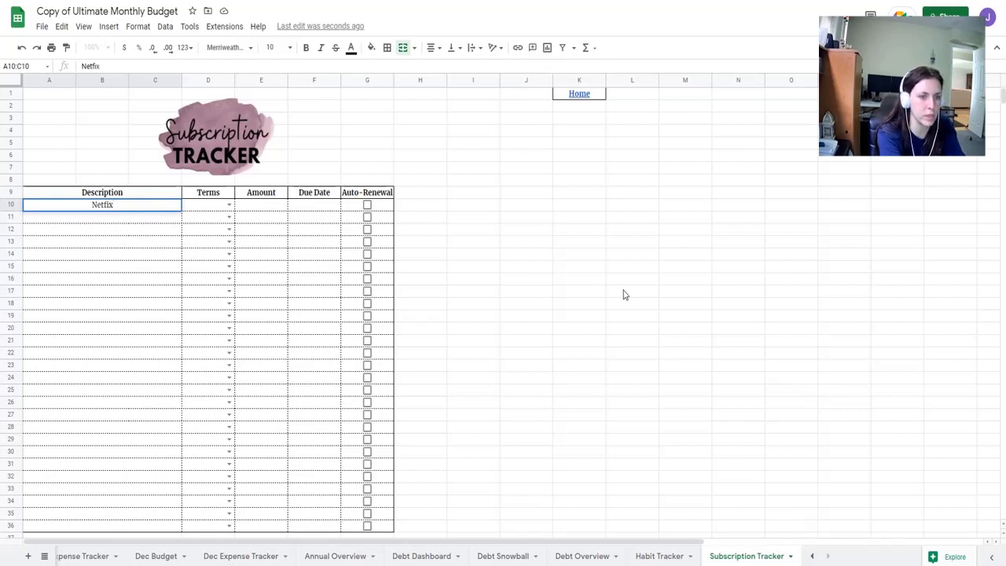
key("Tab")
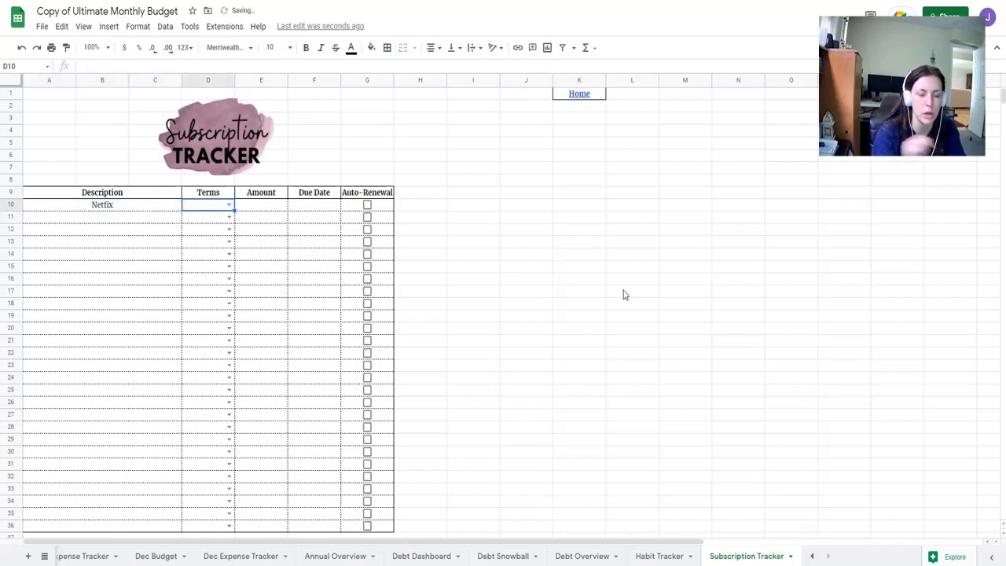
left_click(229, 205)
left_click(198, 234)
Complete the first subscription with an amount of 12.99 and a due date of 4th, and mark it as auto-renewing
left_click(255, 211)
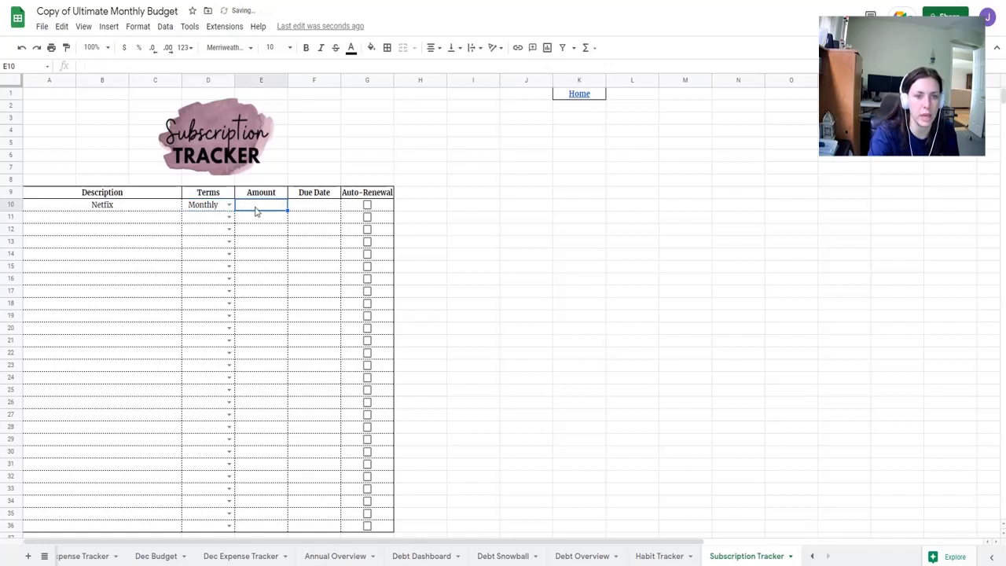
type("12.99")
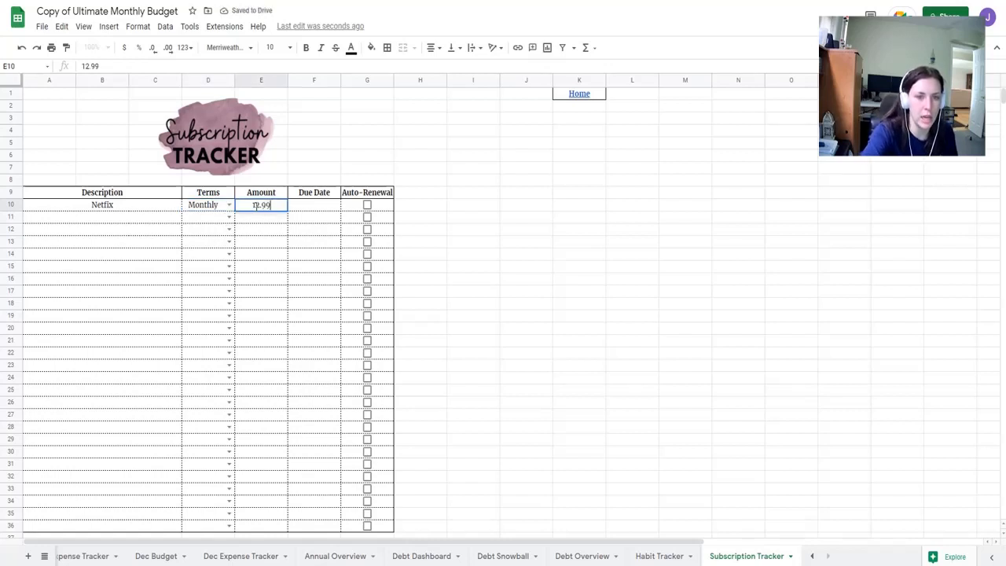
key("Return")
left_click(317, 204)
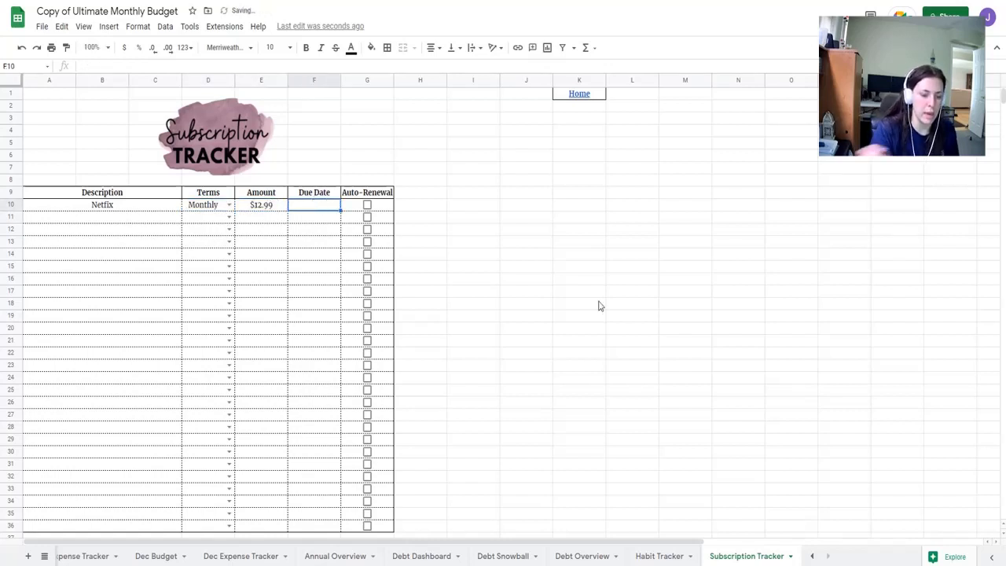
type("4th")
key("Return")
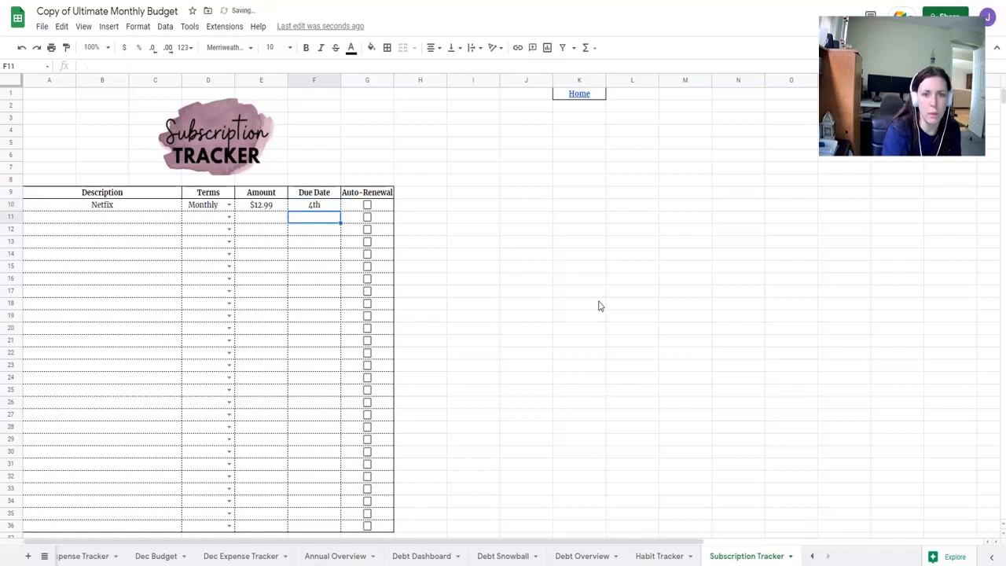
left_click(367, 205)
left_click(531, 282)
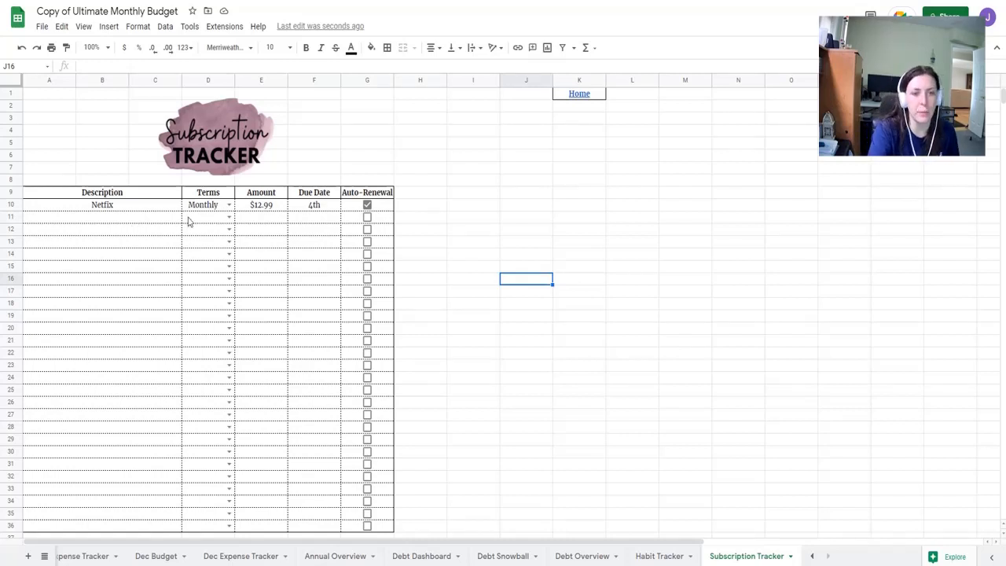
left_click_drag(135, 206, 336, 206)
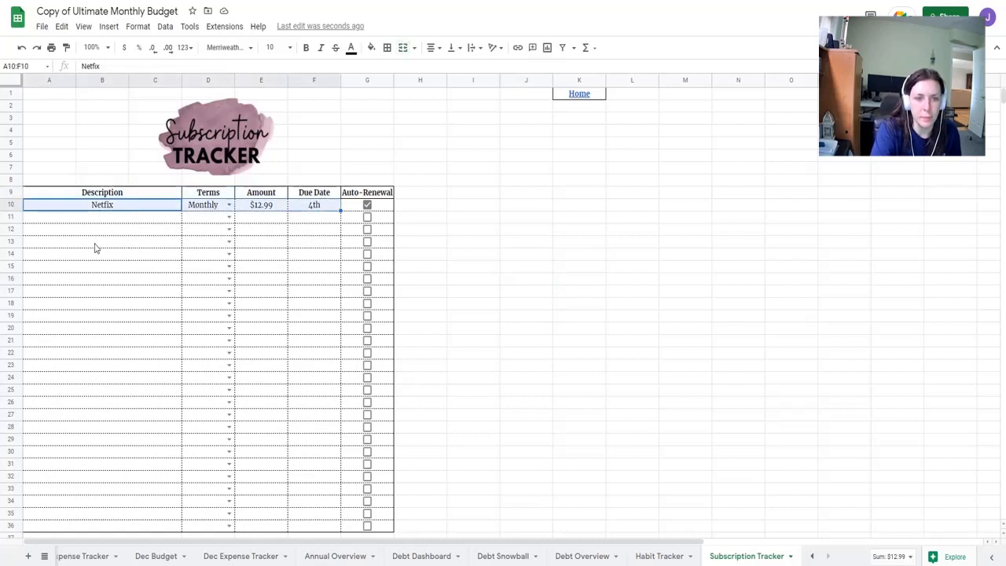
left_click(94, 247)
left_click(134, 220)
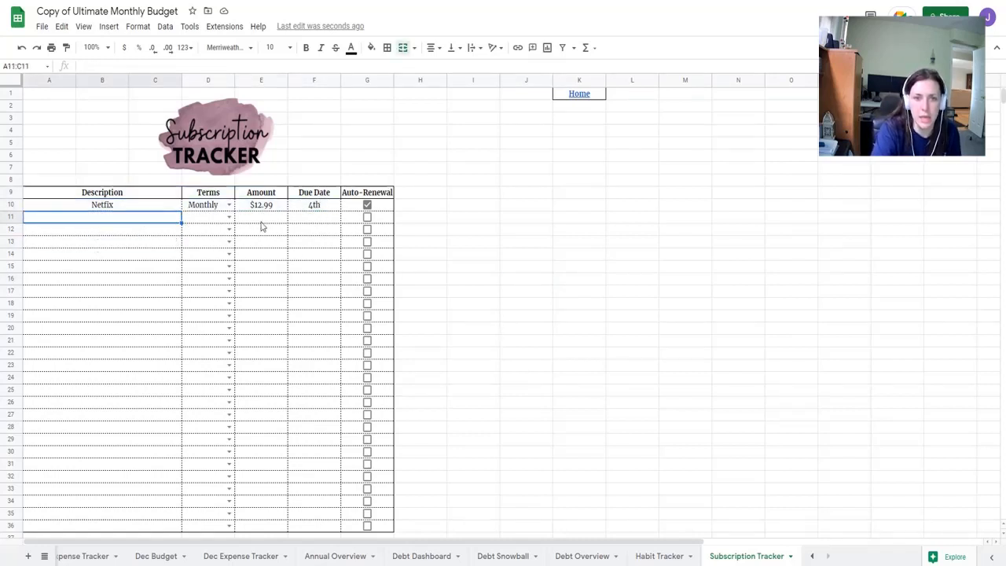
Go back to the Dashboard sheet through the Home link and open the January Expense Tracker from there
left_click(591, 99)
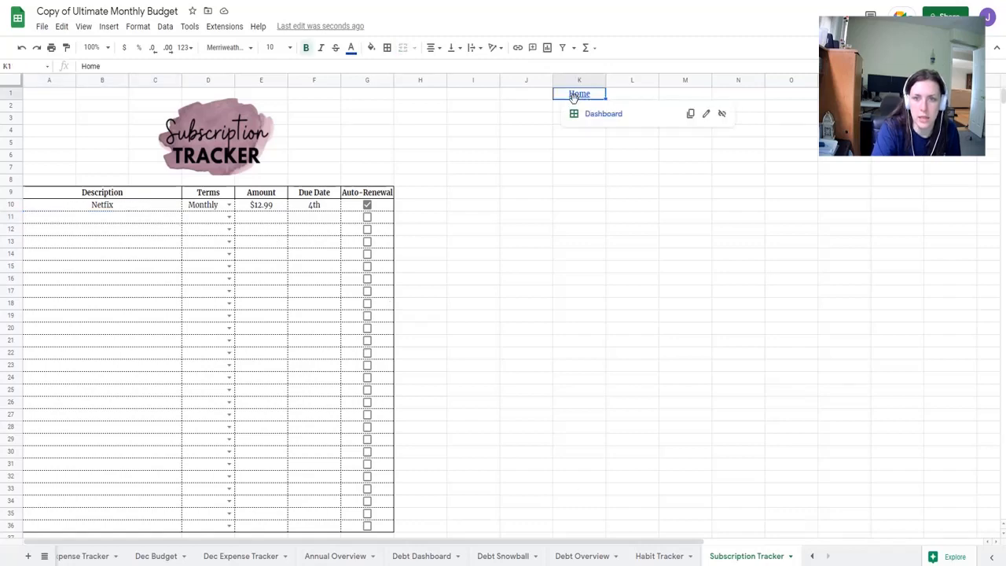
left_click(600, 114)
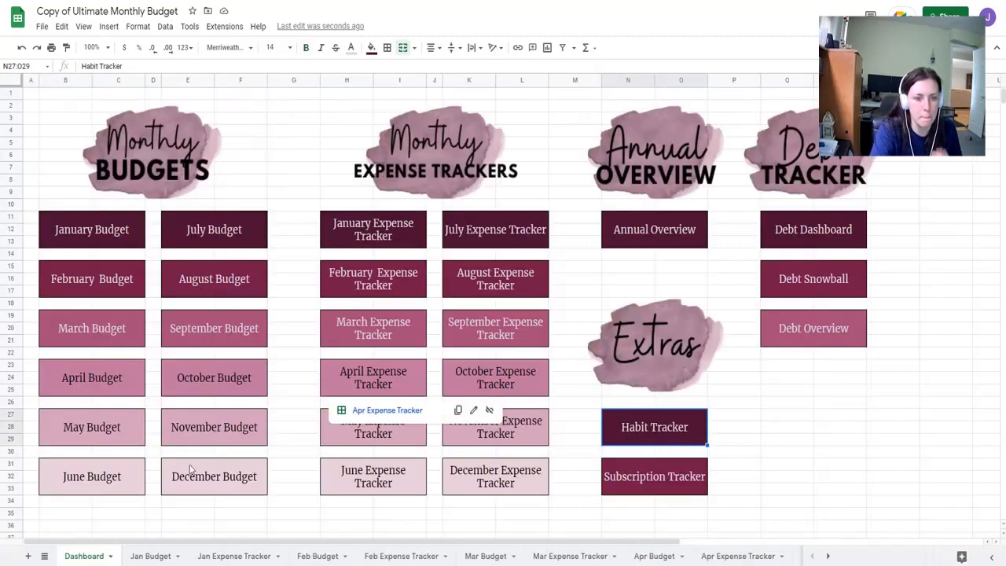
left_click(88, 230)
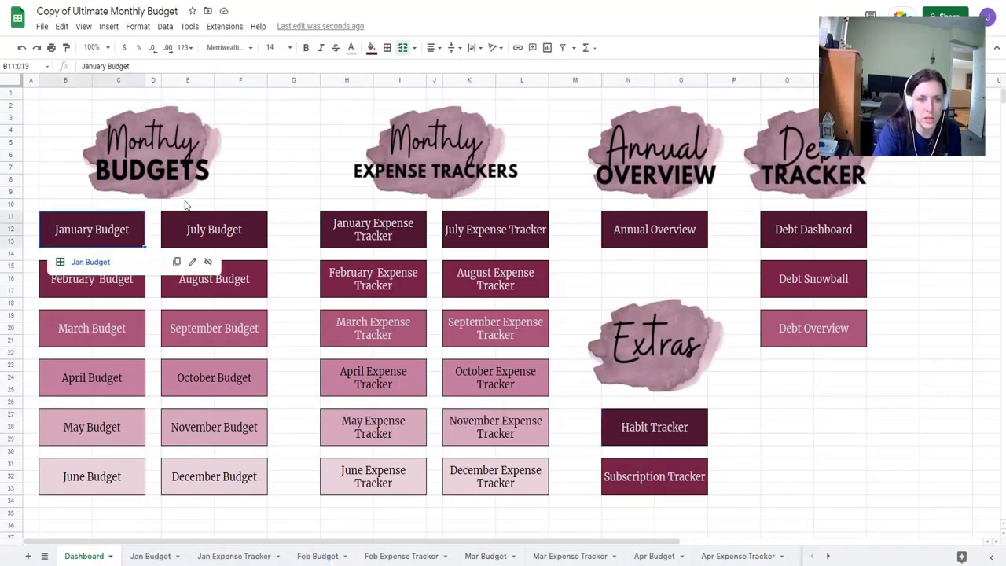
left_click(281, 170)
left_click(106, 243)
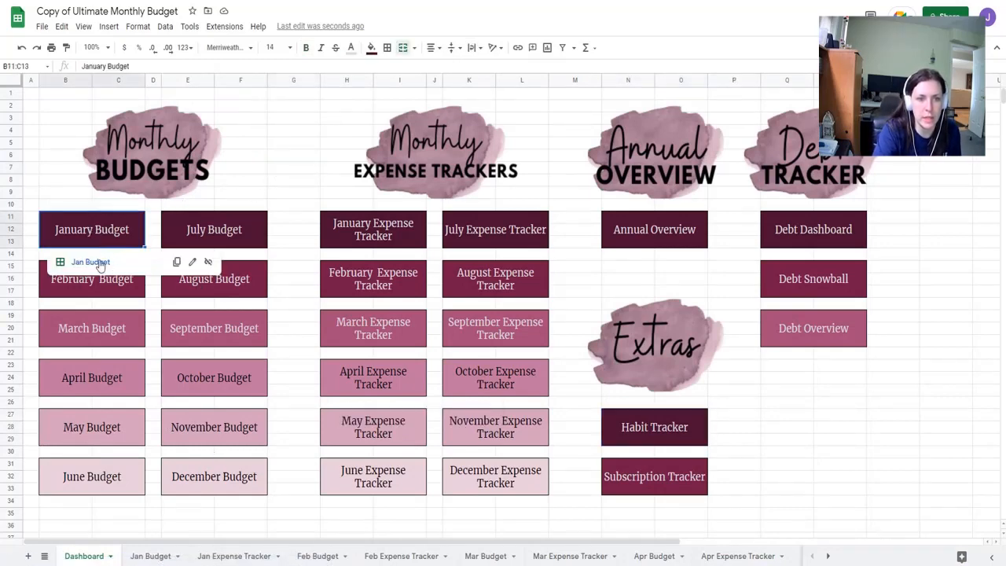
left_click(363, 239)
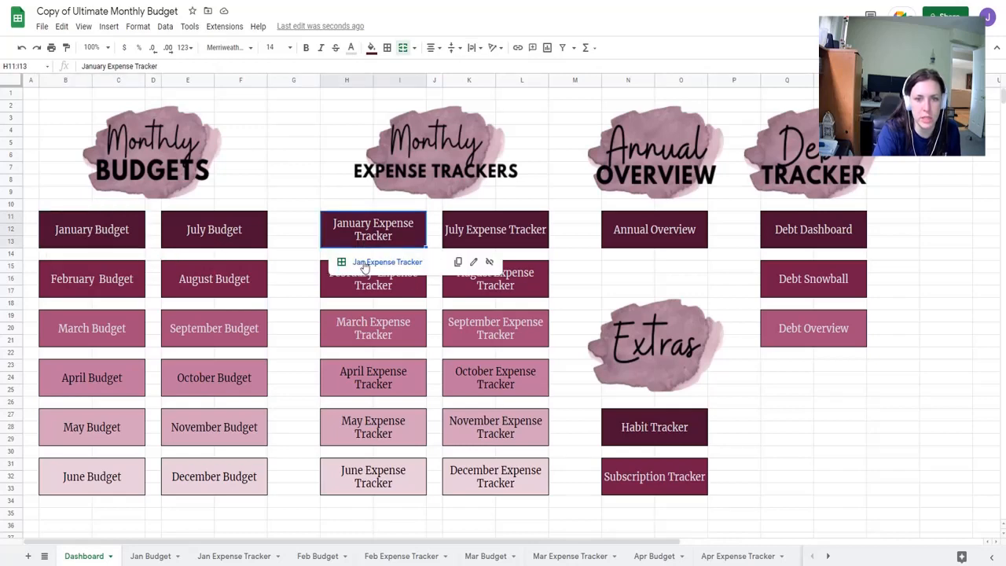
left_click(366, 263)
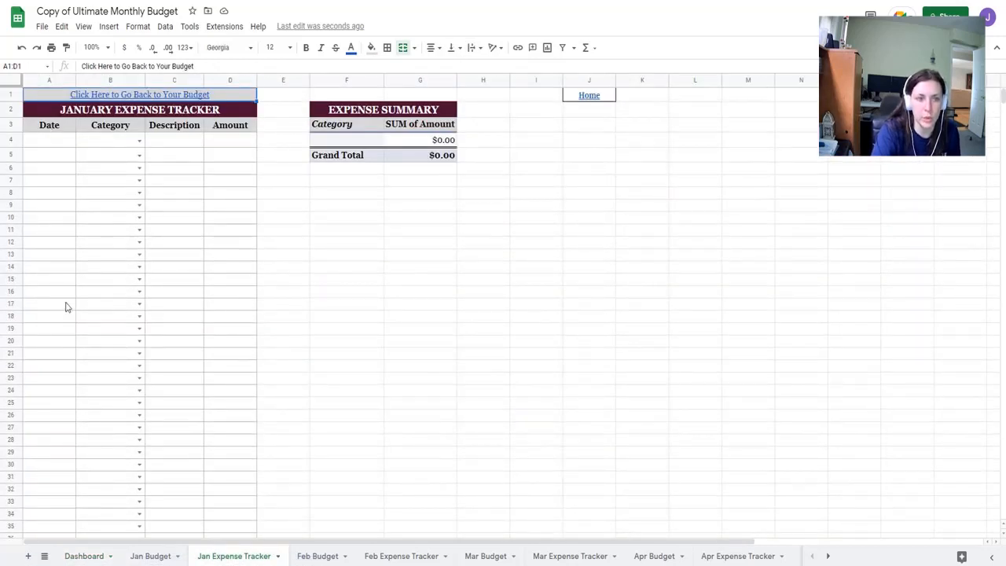
Return from the January Expense Tracker to the Dashboard sheet using its Home link
left_click(593, 100)
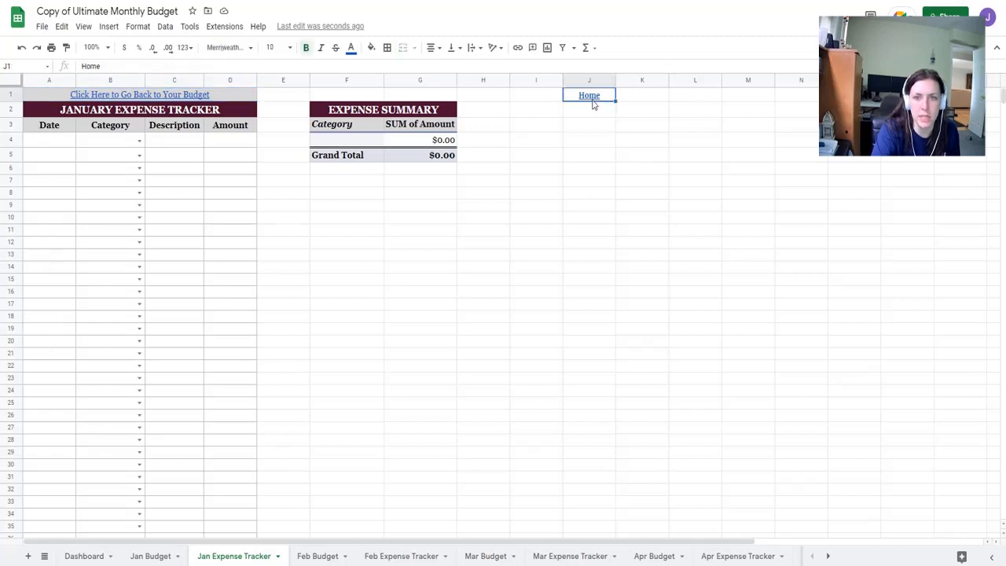
left_click(604, 116)
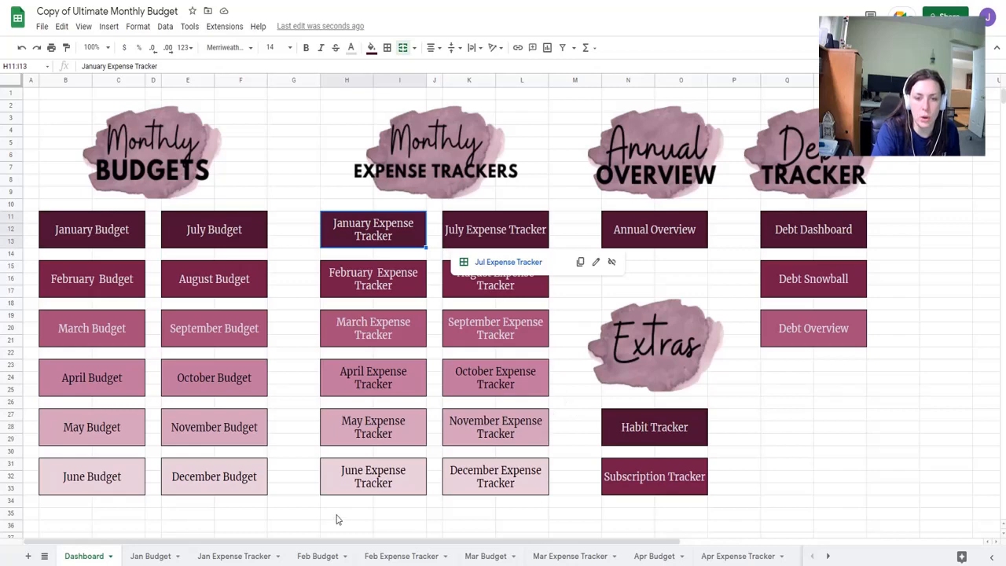
left_click(864, 455)
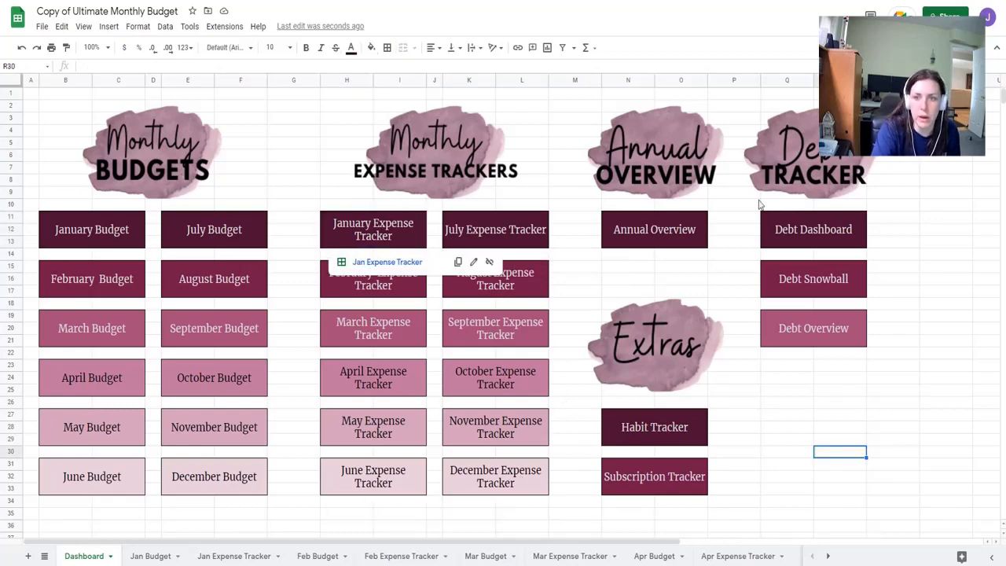
left_click(946, 442)
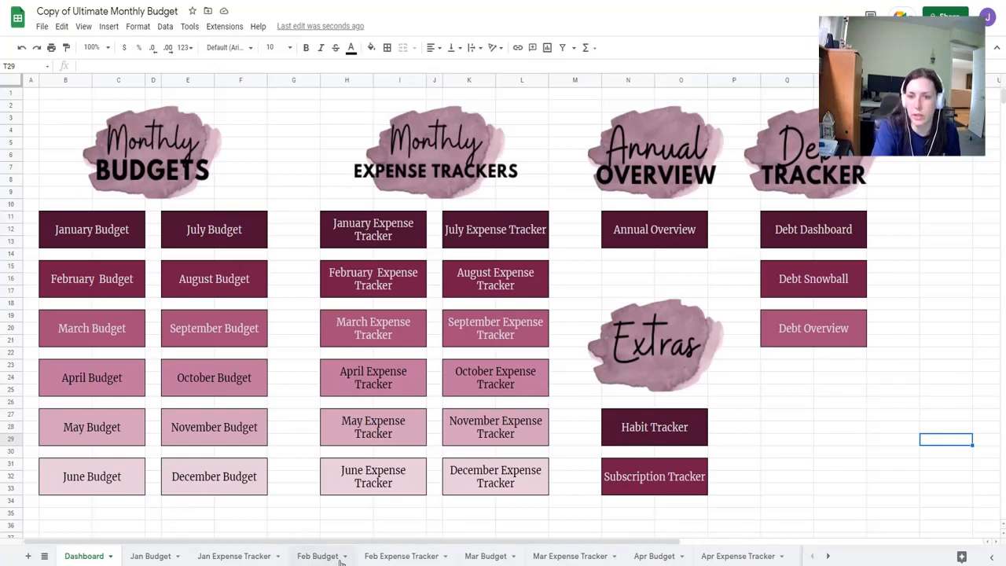
left_click(939, 292)
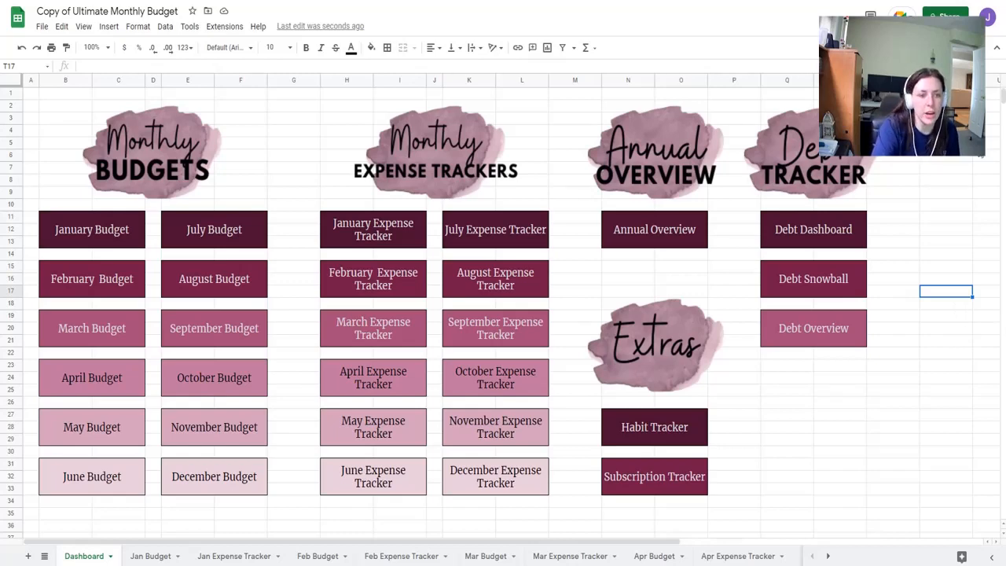
Look through the workbook's sheet list up to the Subscription Tracker and back to the Dashboard
left_click(828, 557)
left_click(828, 556)
left_click(830, 557)
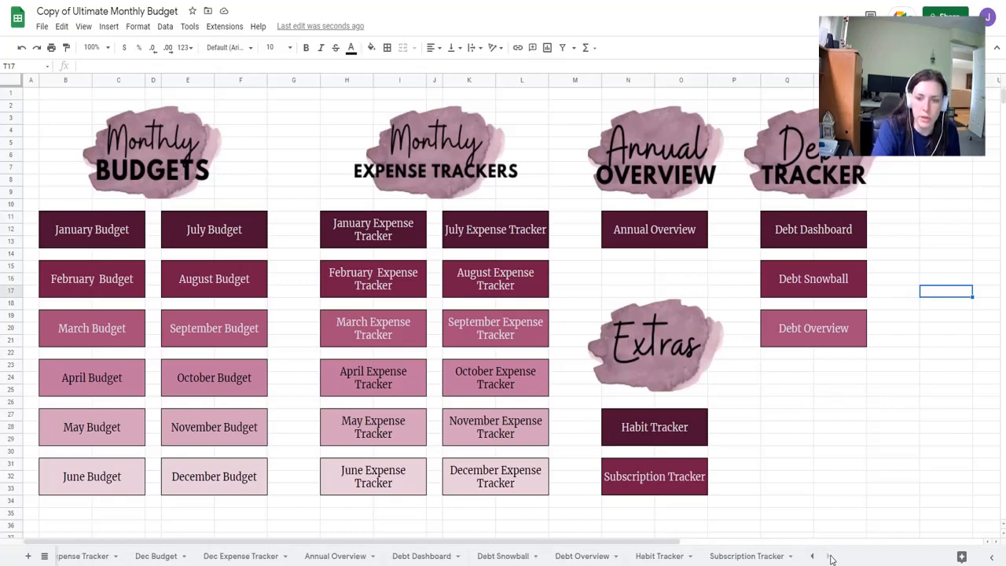
left_click(812, 556)
left_click(812, 556)
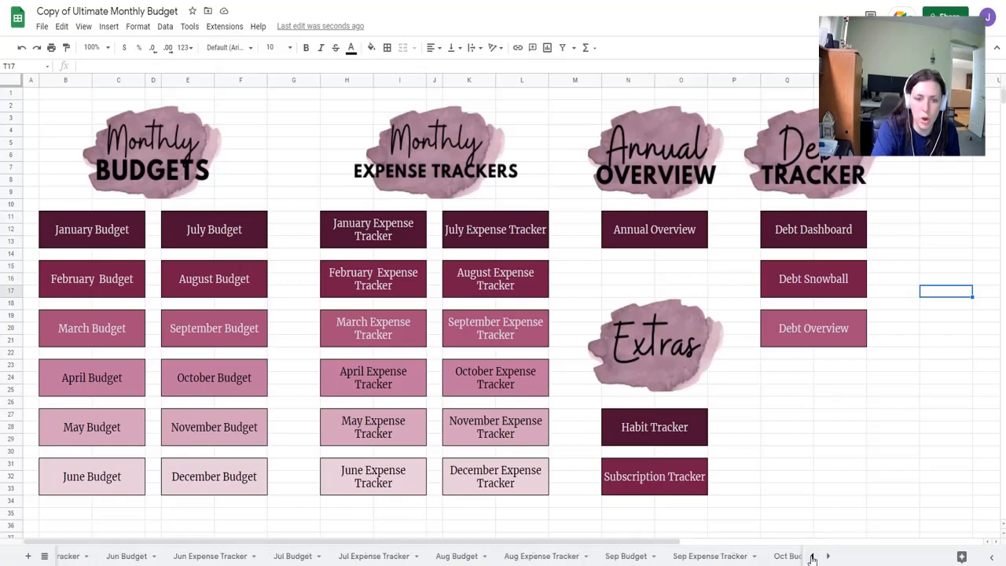
left_click(812, 556)
left_click(813, 556)
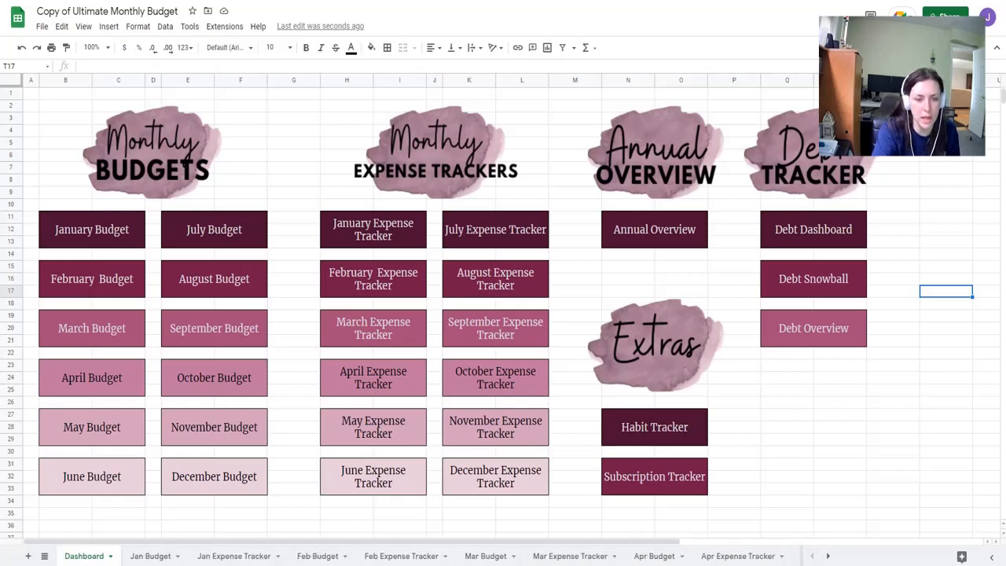
left_click(971, 429)
left_click(970, 381)
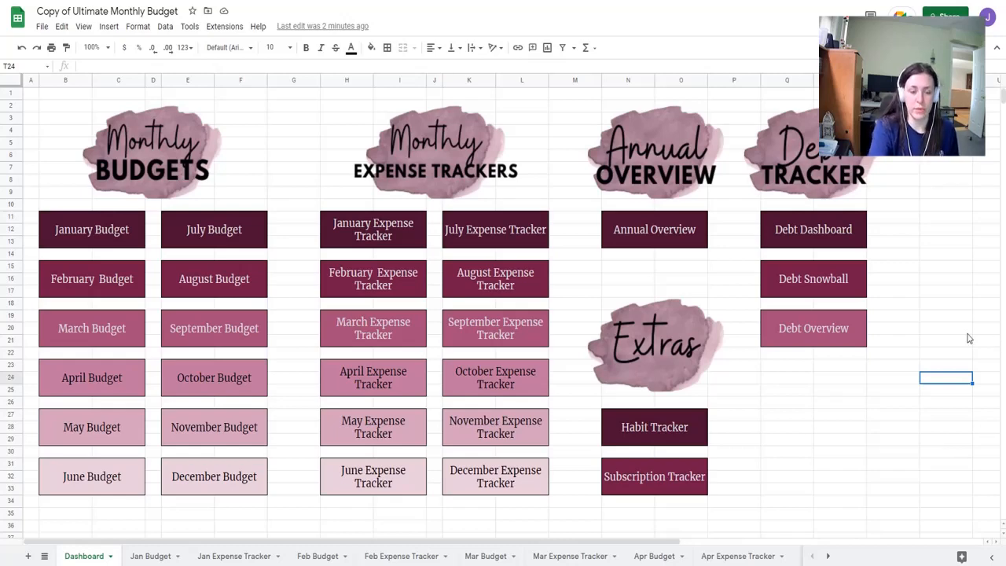
left_click(965, 194)
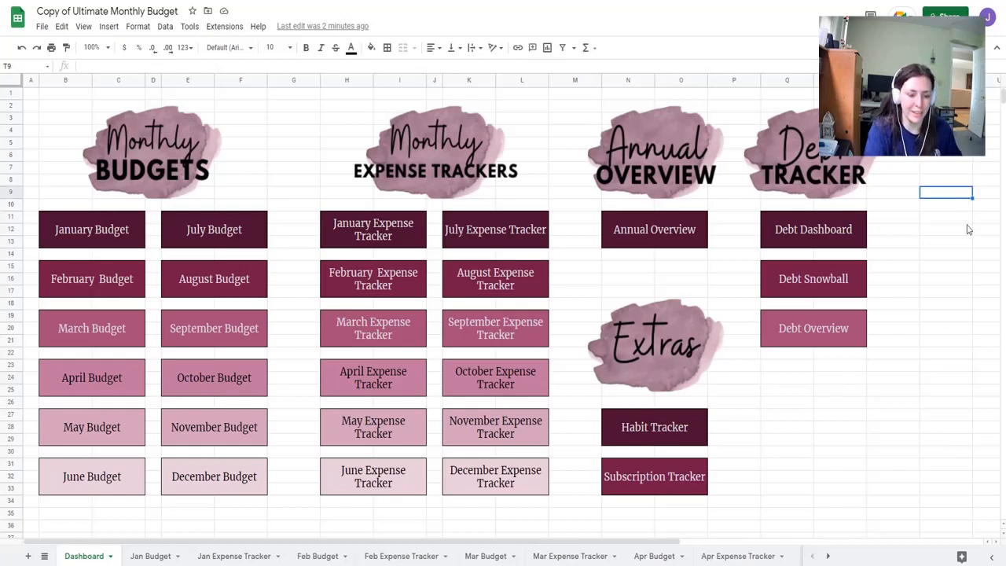